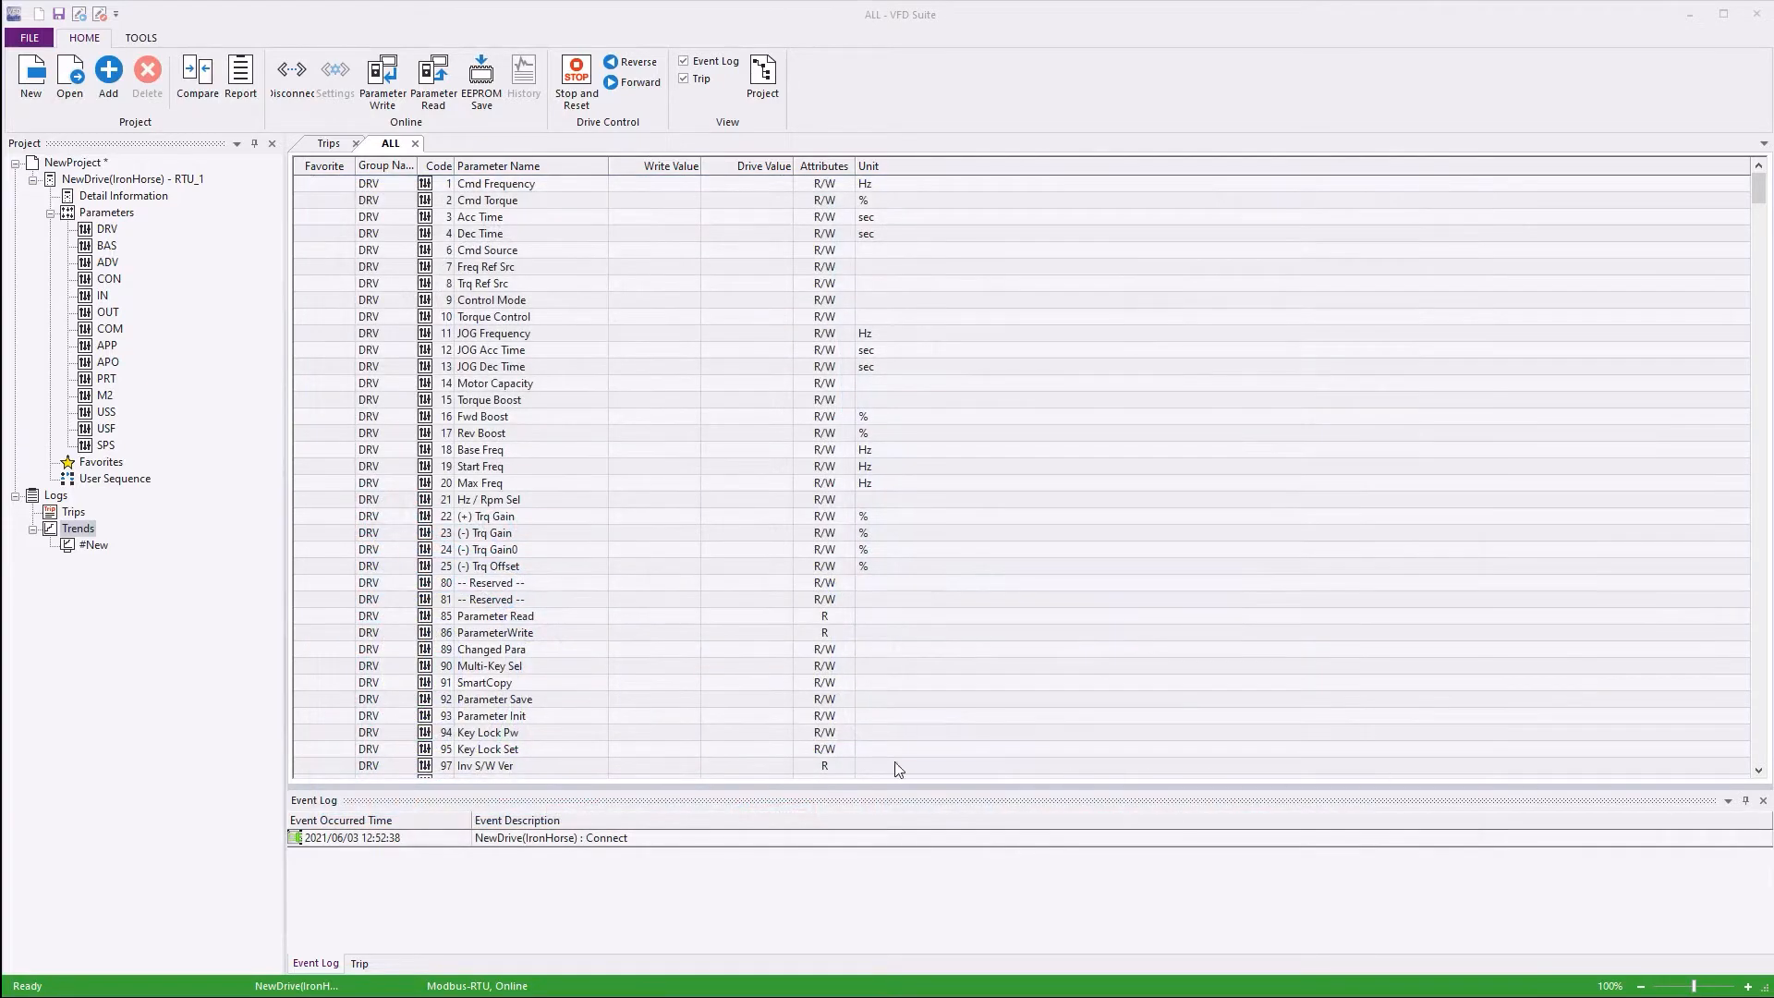
right_click(73, 534)
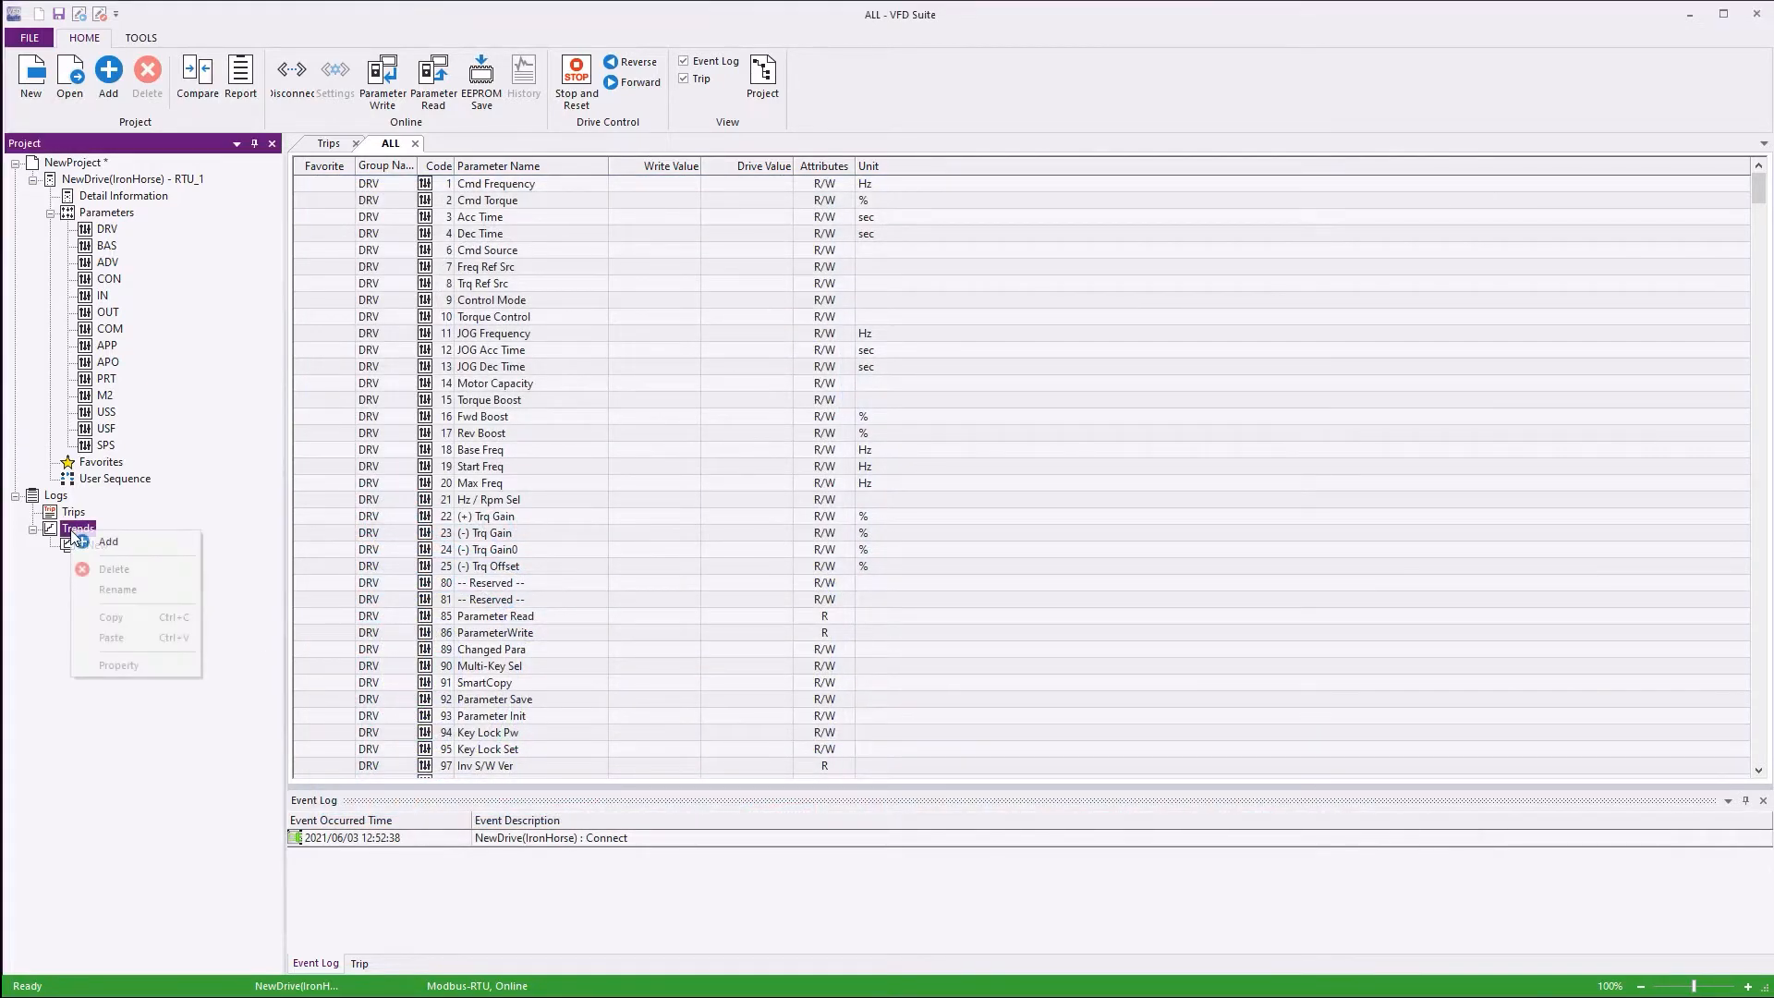
left_click(118, 545)
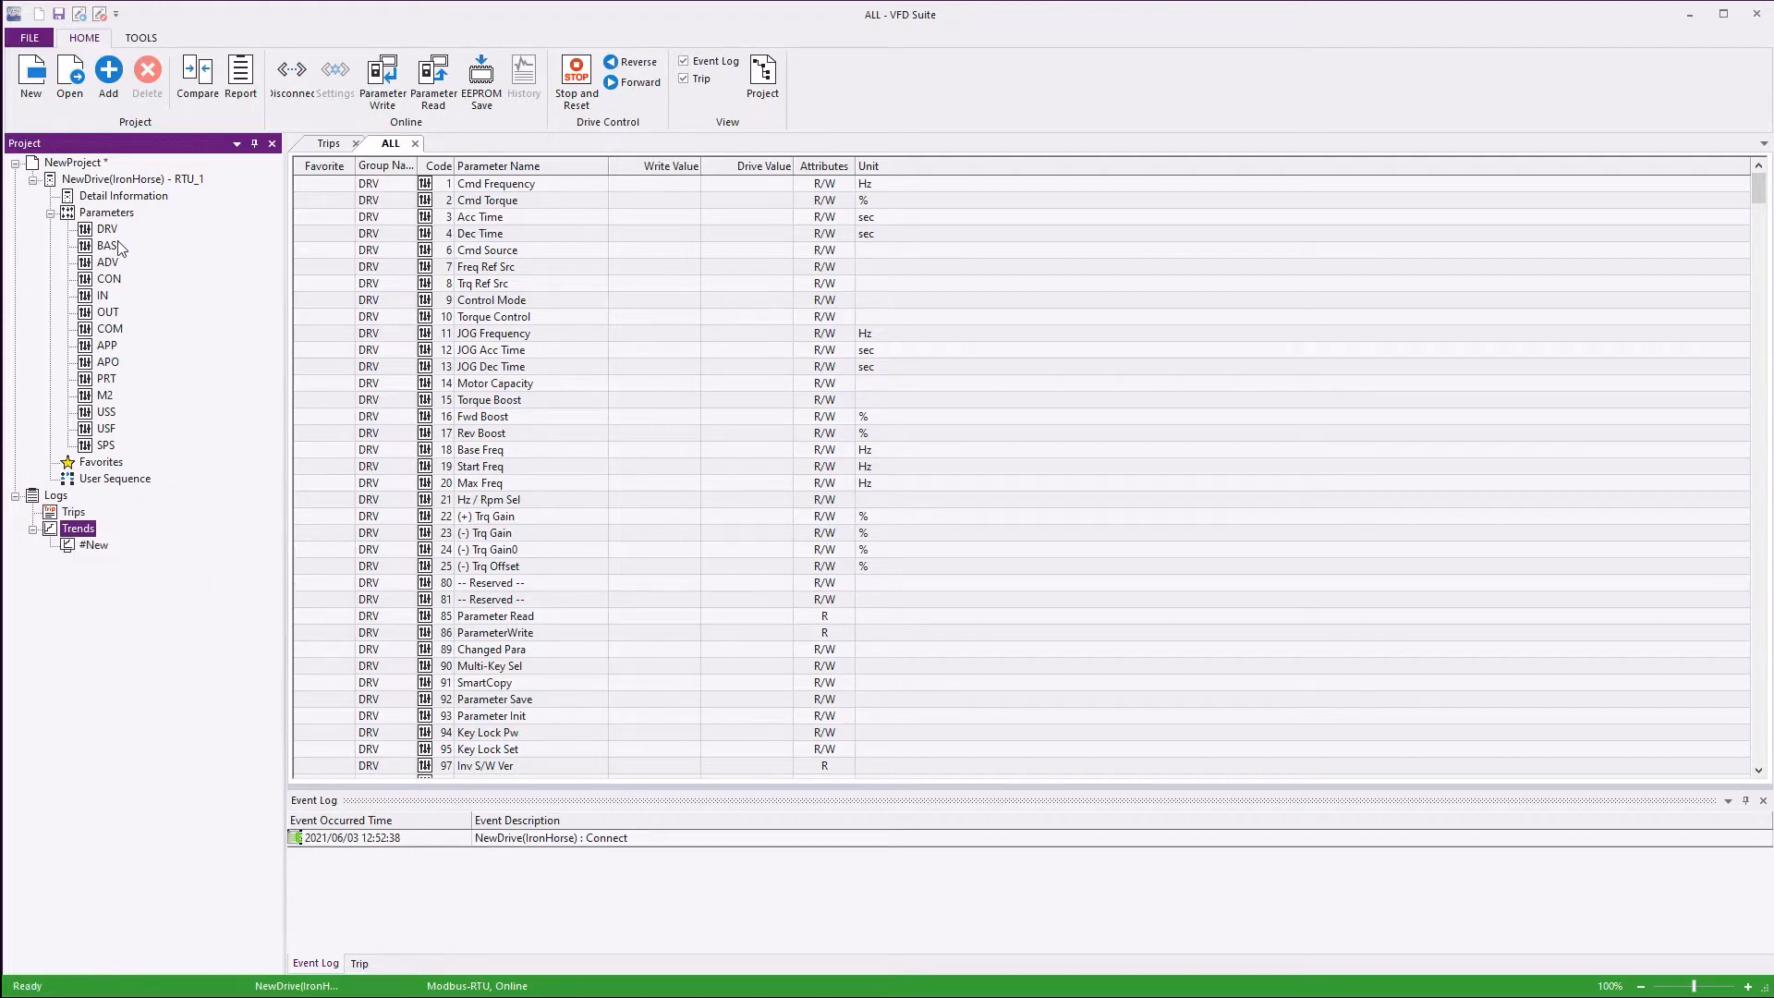
left_click(114, 70)
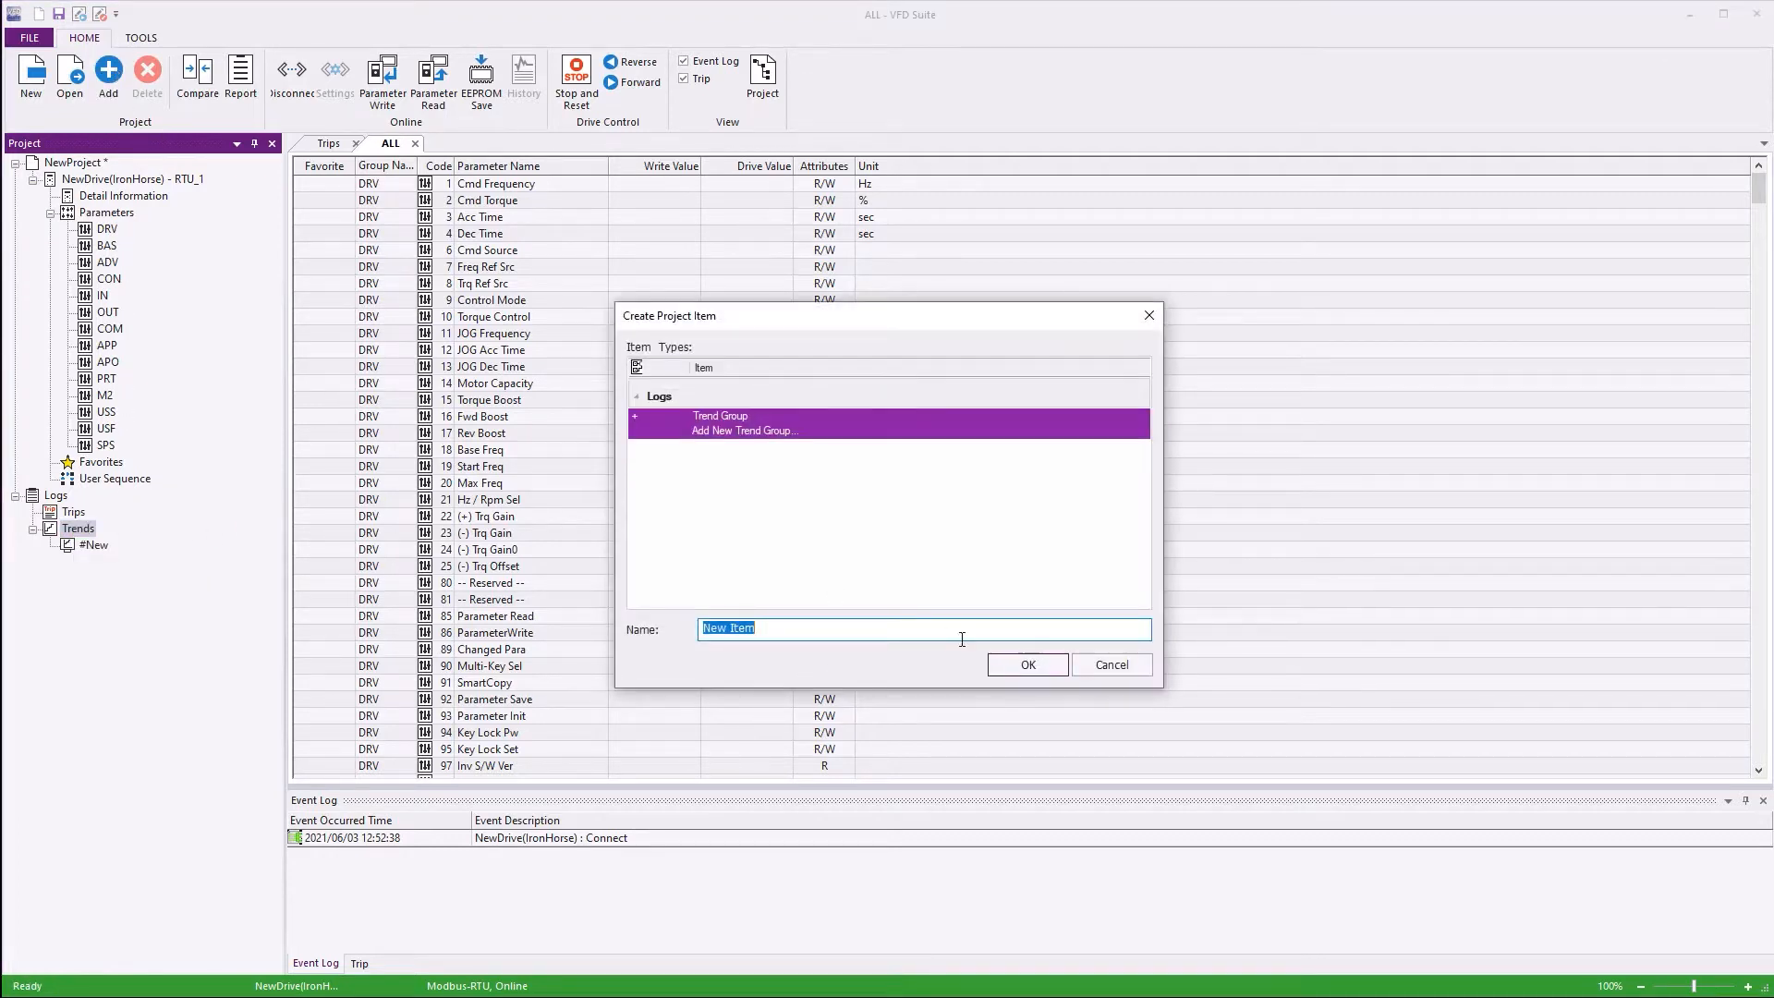
left_click(1103, 662)
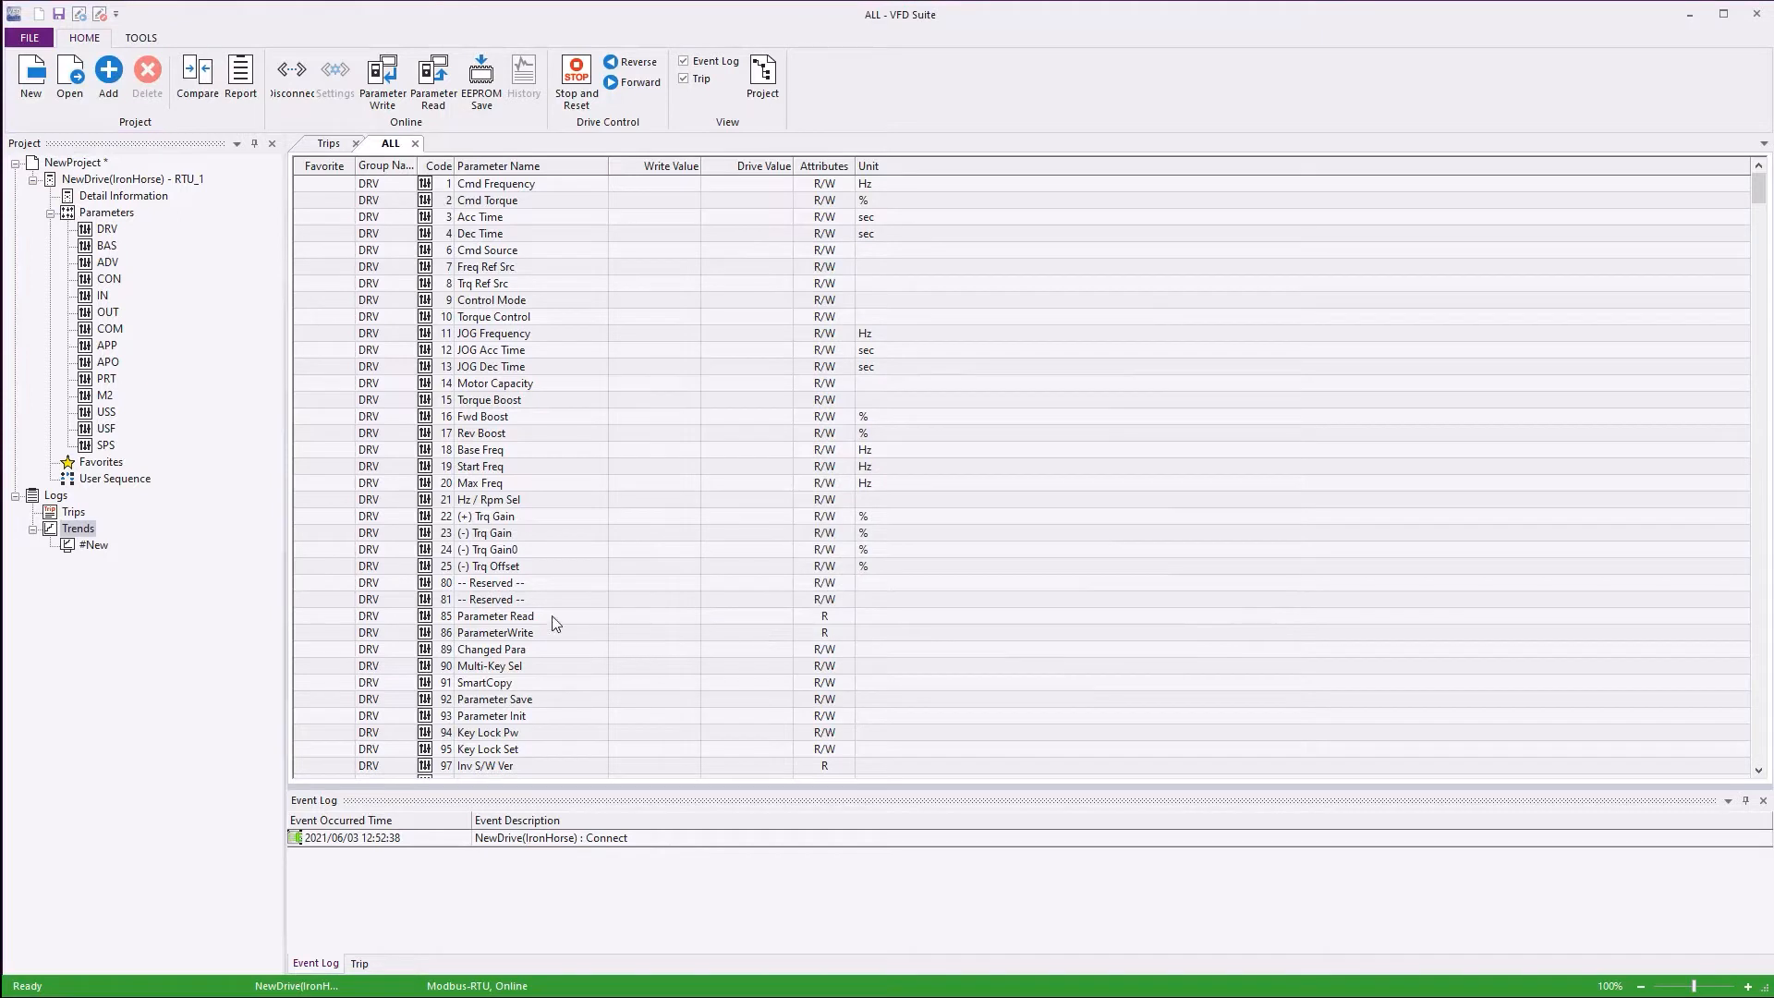
Create and open a new trend group named TrenDemo, and close the event log to enlarge the graph area
double_click(93, 545)
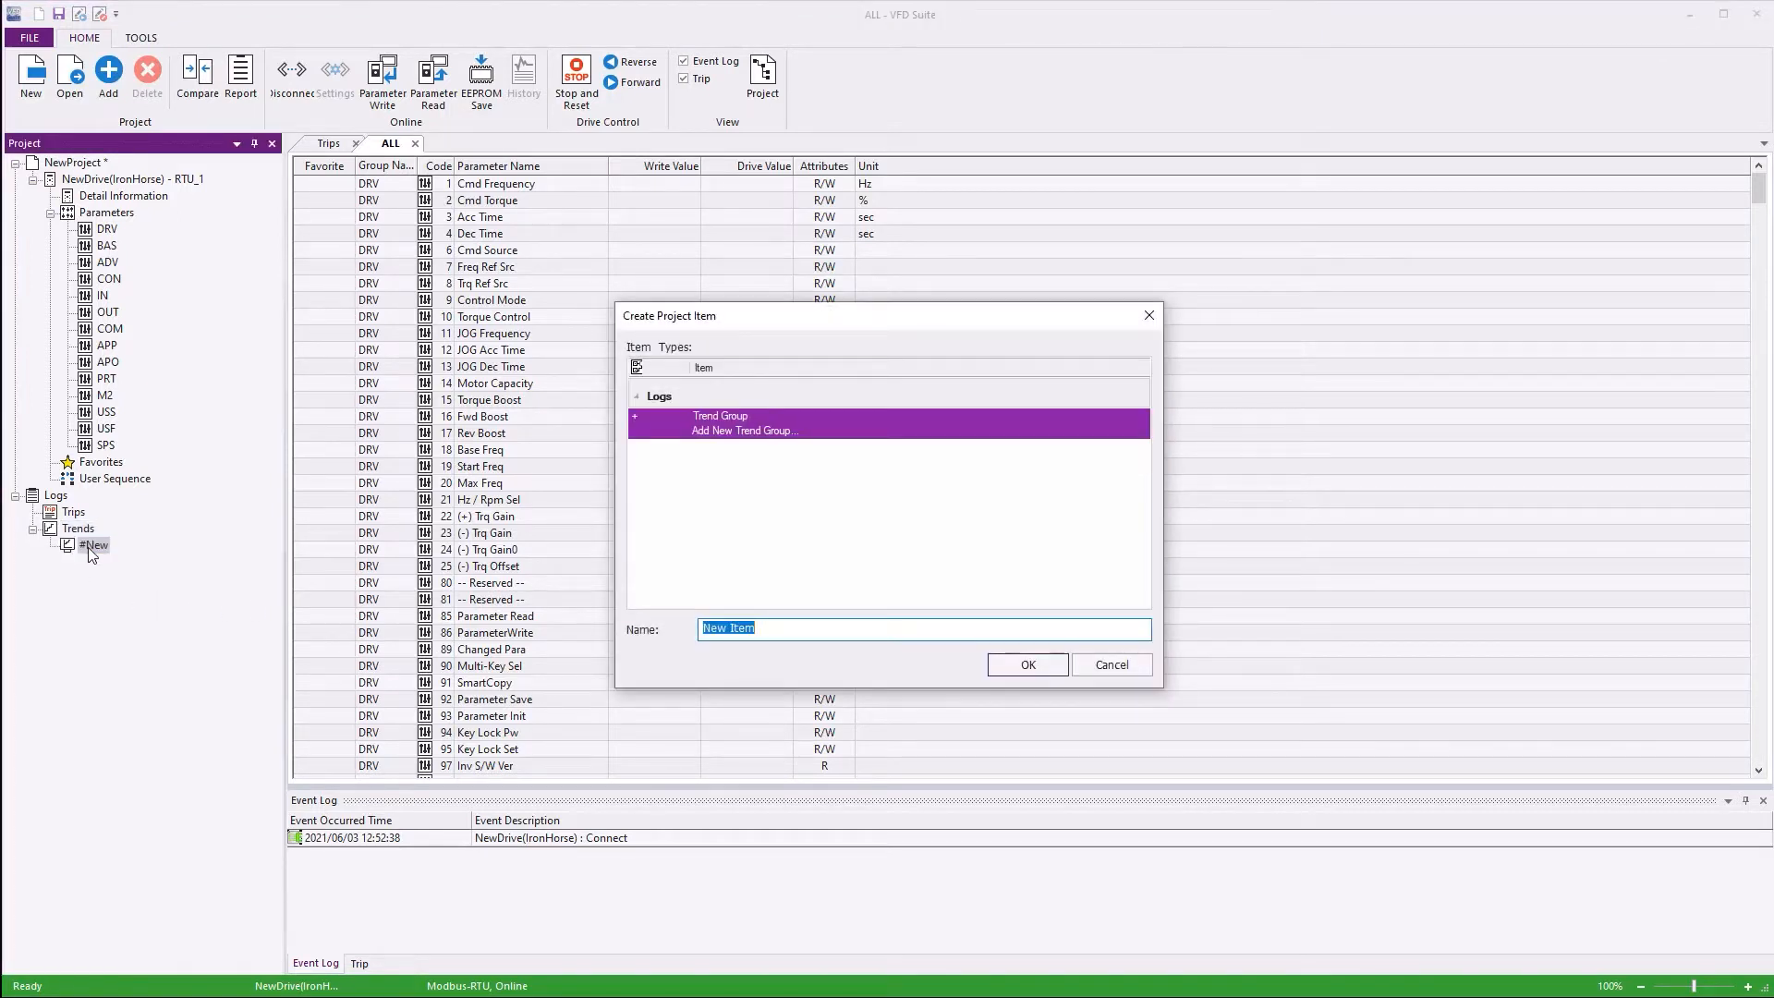
type("TrenDemo")
key("Return")
double_click(95, 560)
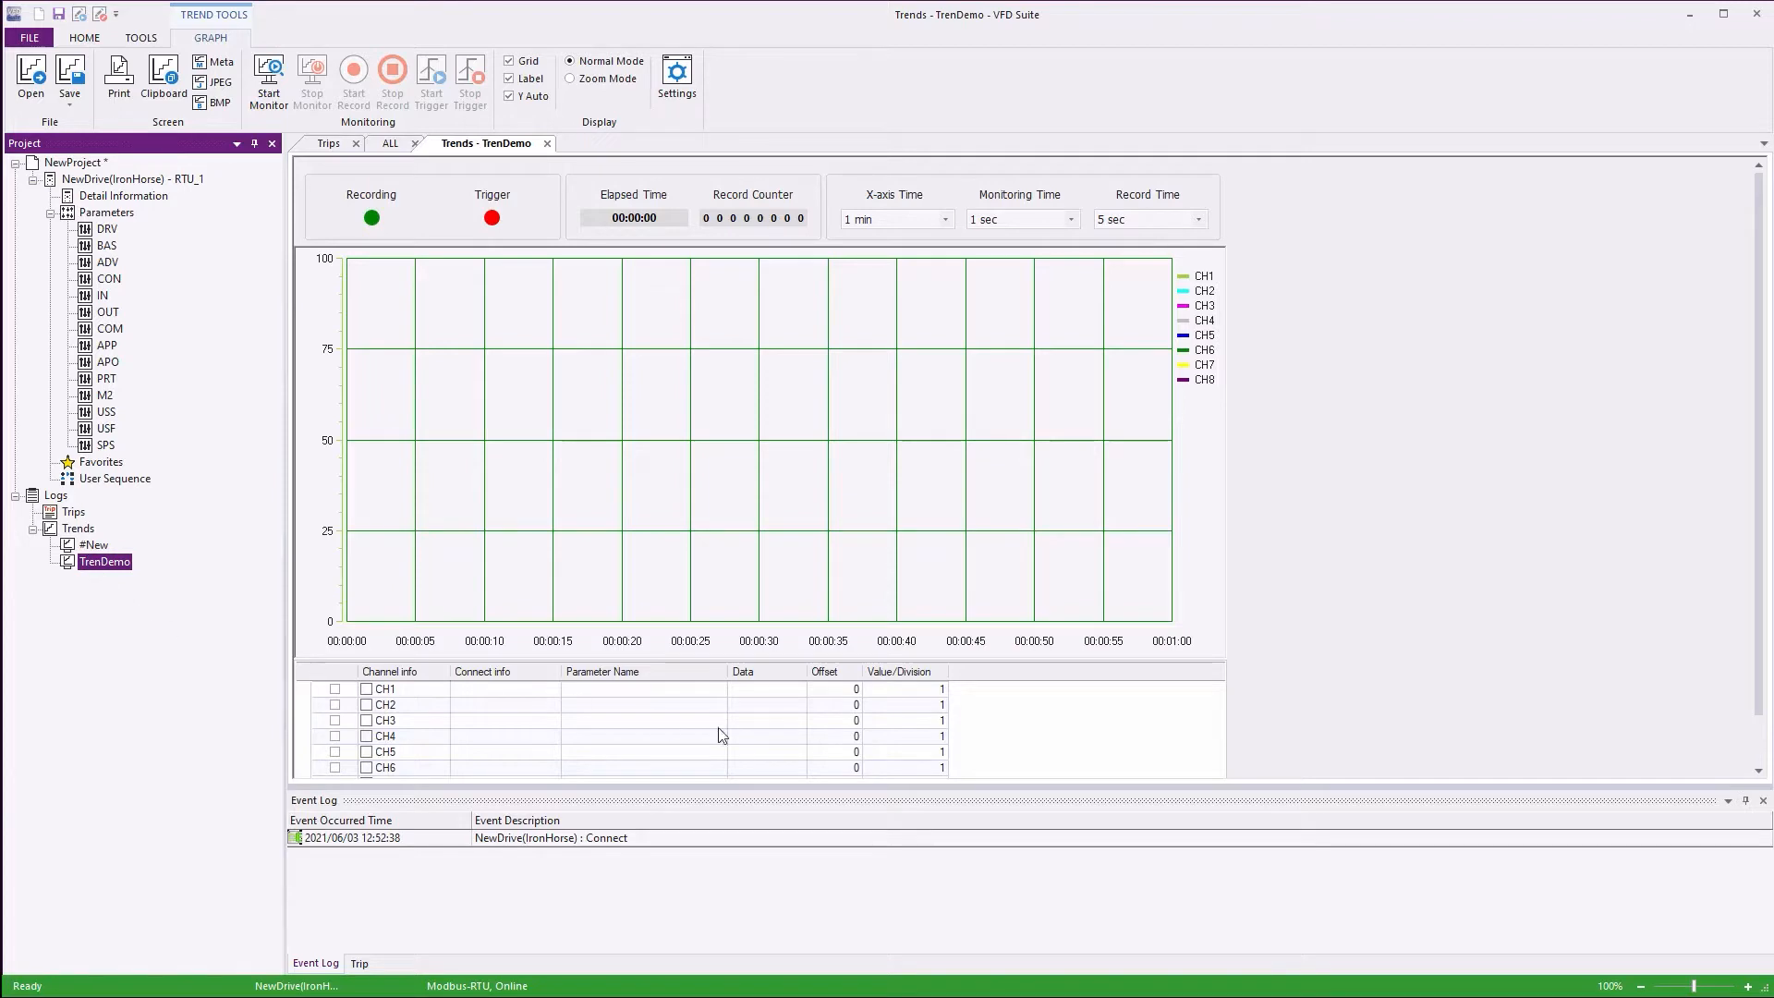
left_click(1763, 801)
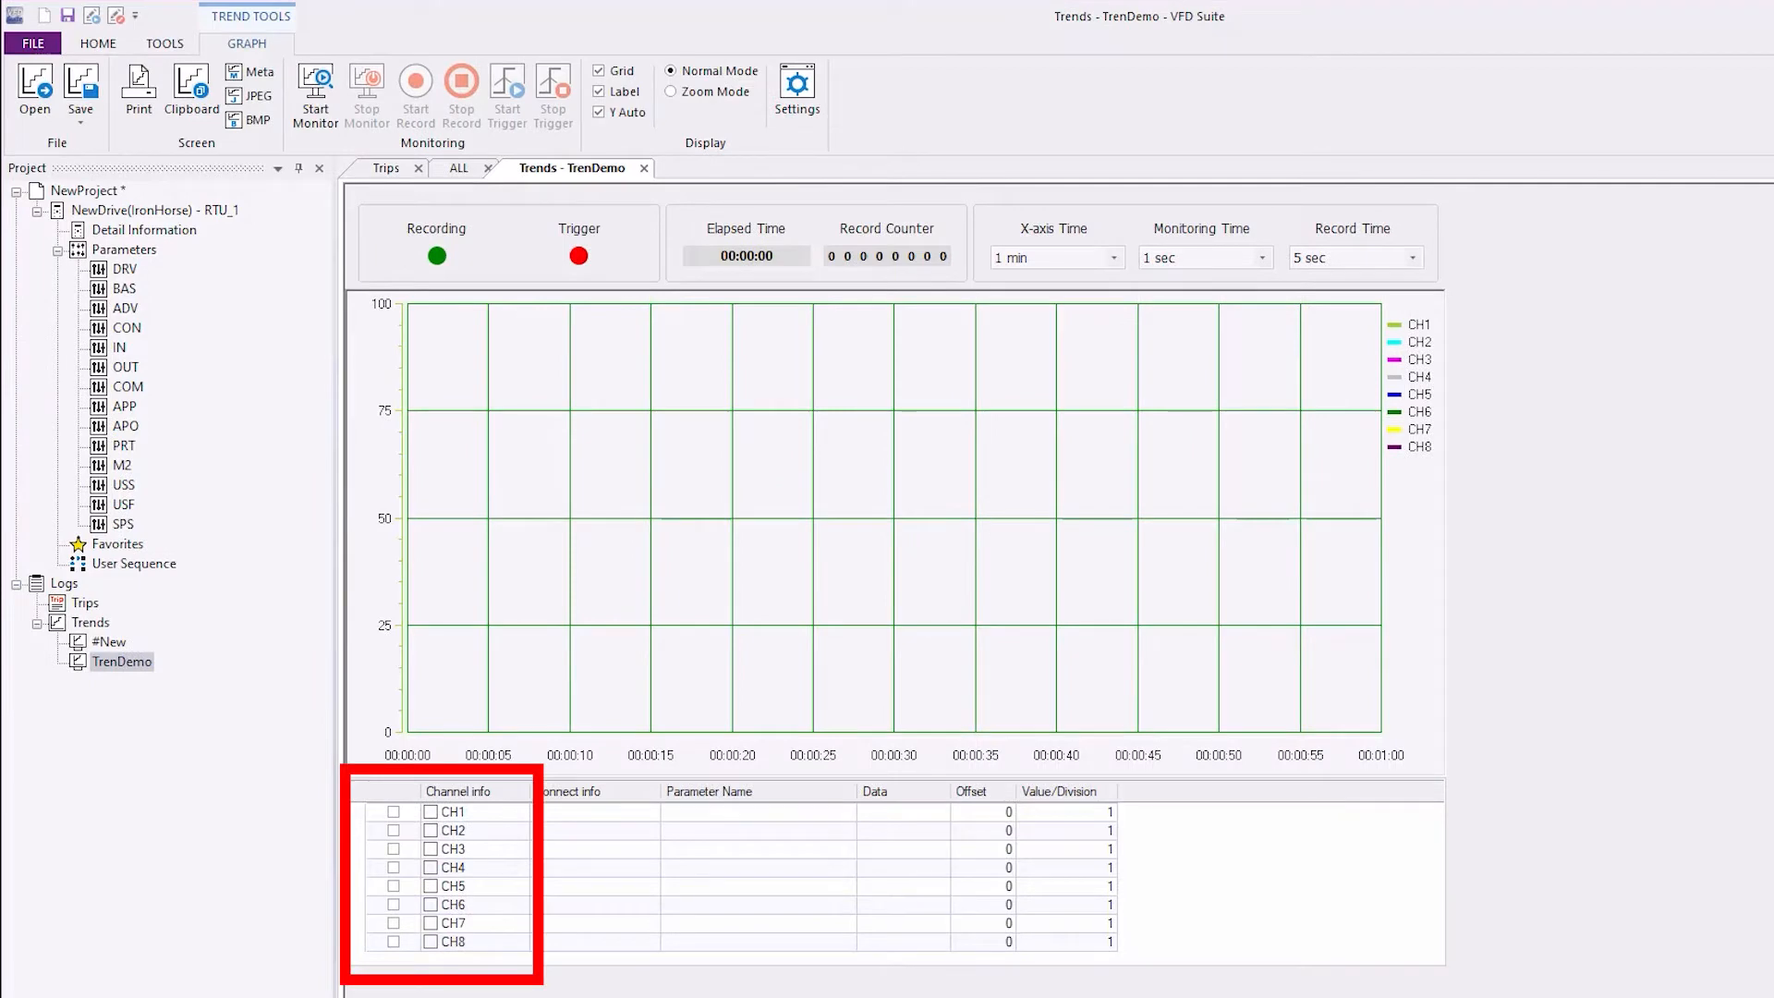
Enable trend channel CH1, connect it to NewDrive(IronHorse), and assign it the Command Freq parameter
left_click(393, 813)
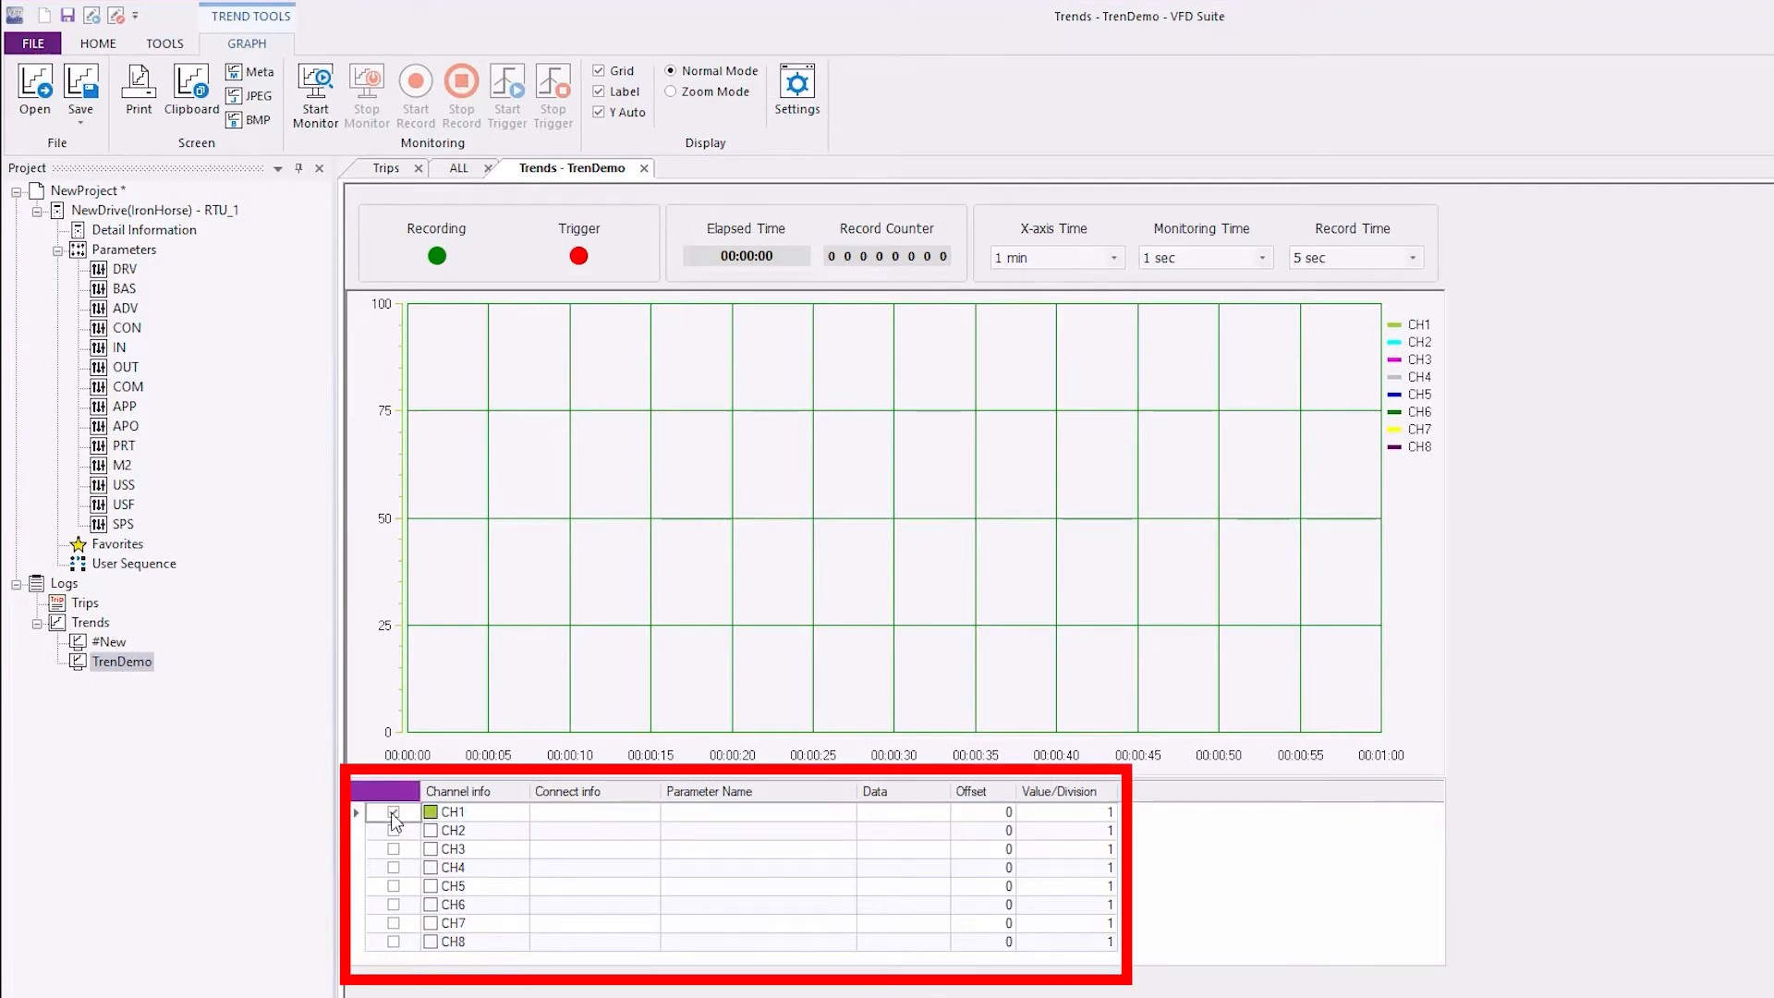
left_click(644, 813)
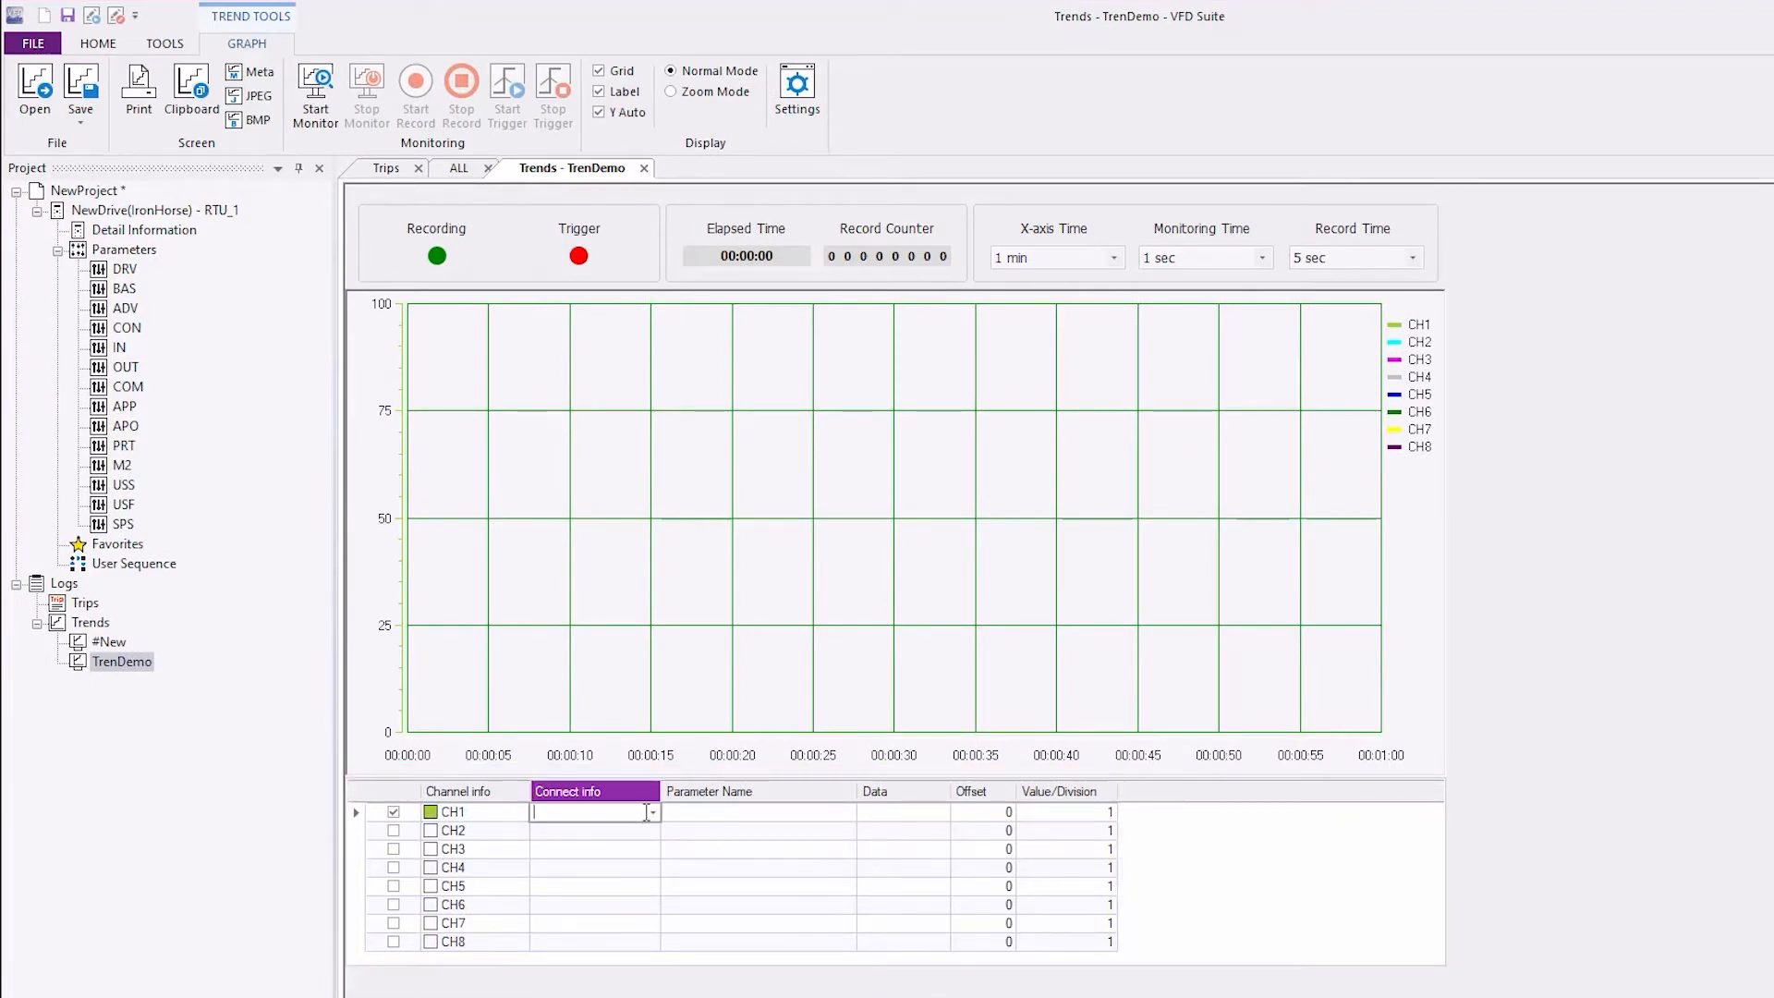
left_click(652, 812)
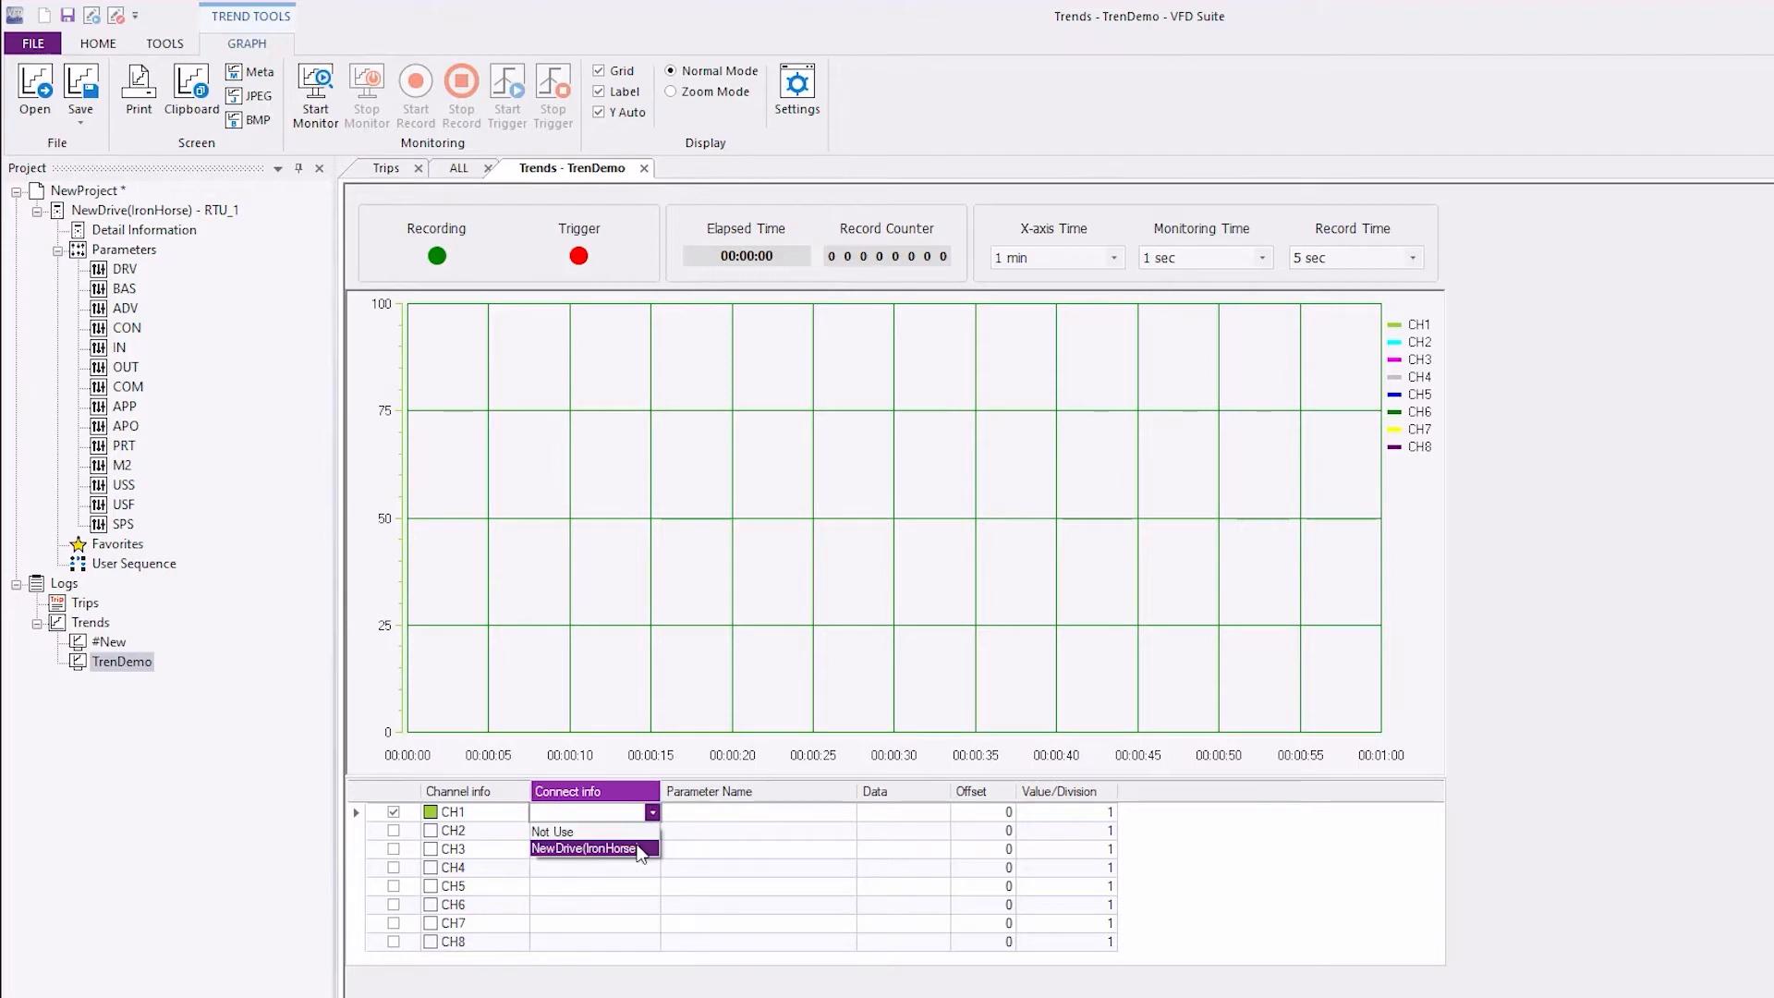
left_click(592, 848)
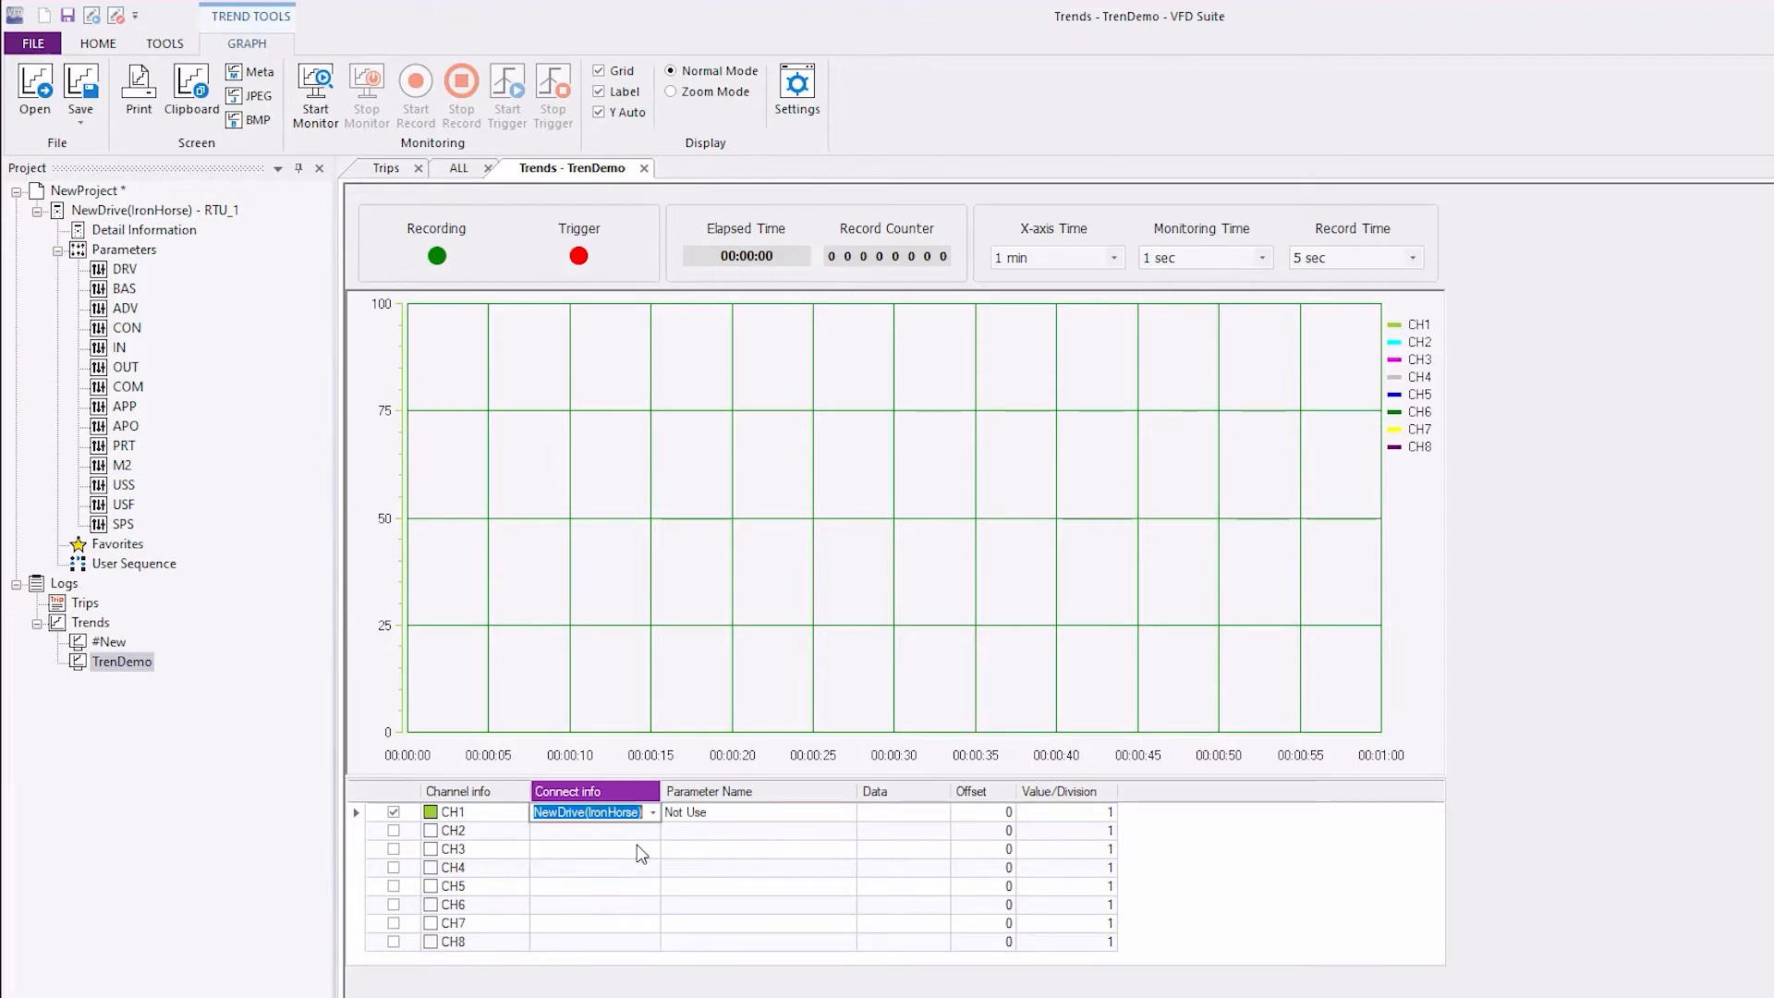
left_click(797, 813)
left_click(850, 813)
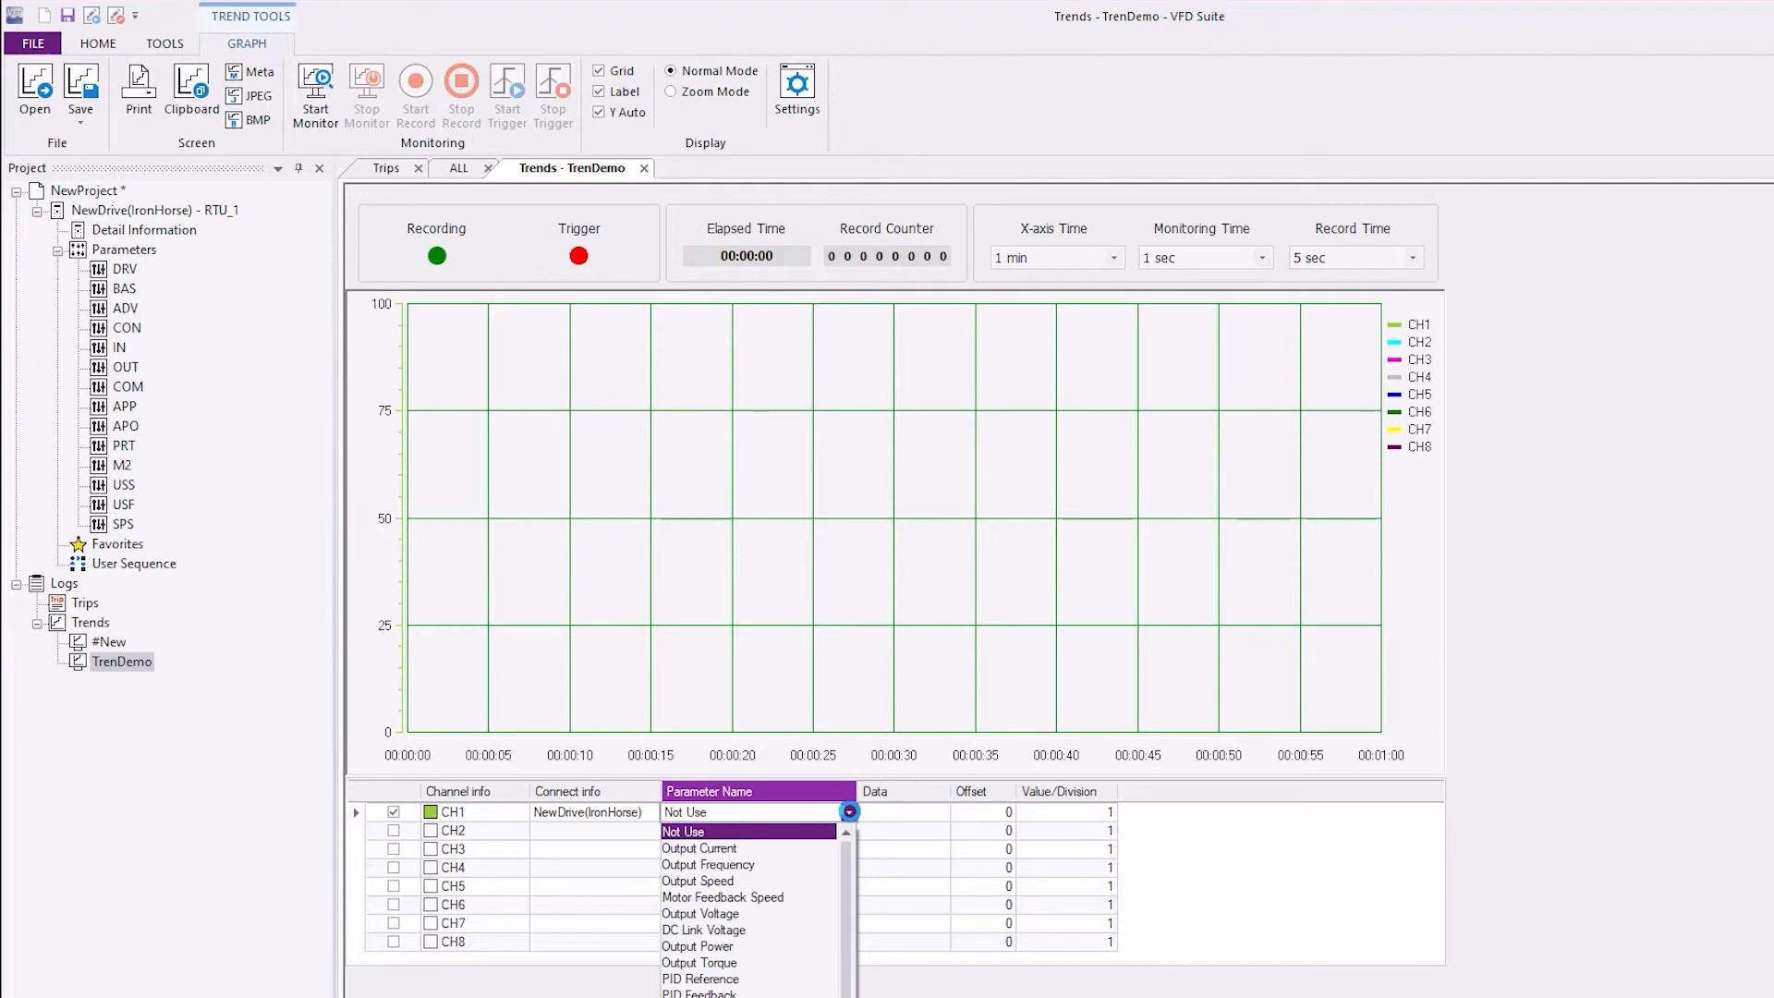
left_click(786, 995)
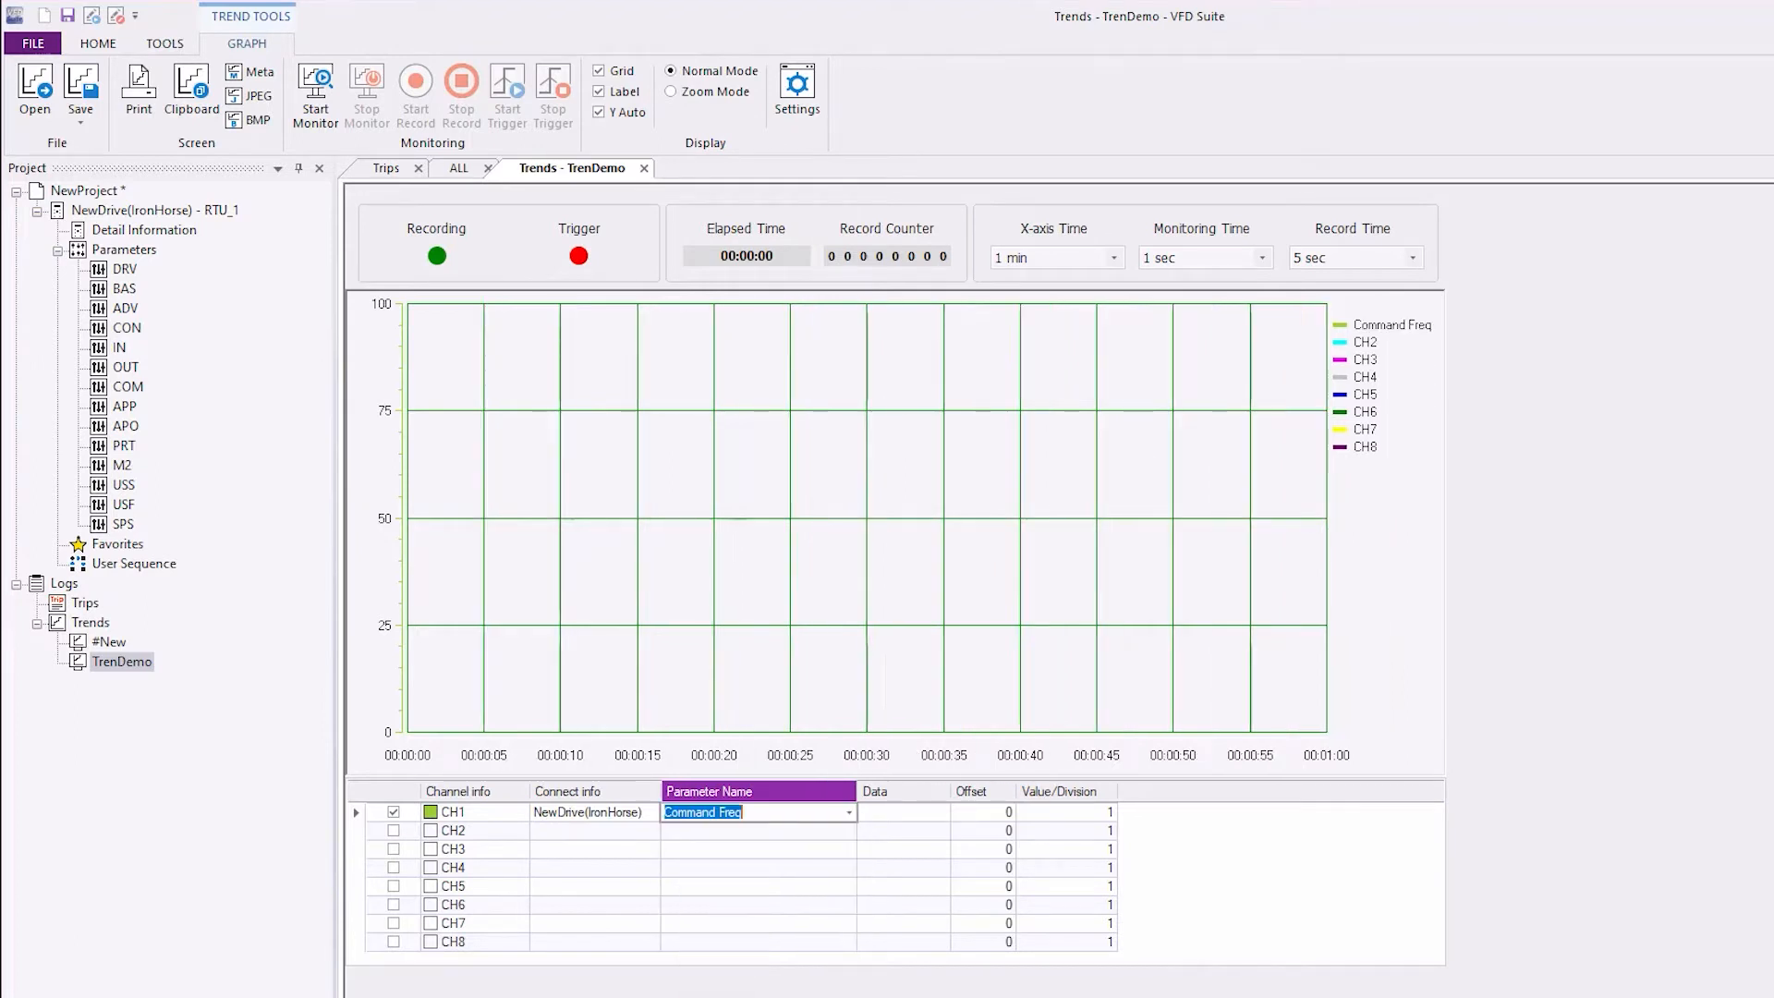
Examine the available offset and value-per-division choices for CH1 without changing them
left_click(1007, 813)
left_click(1009, 812)
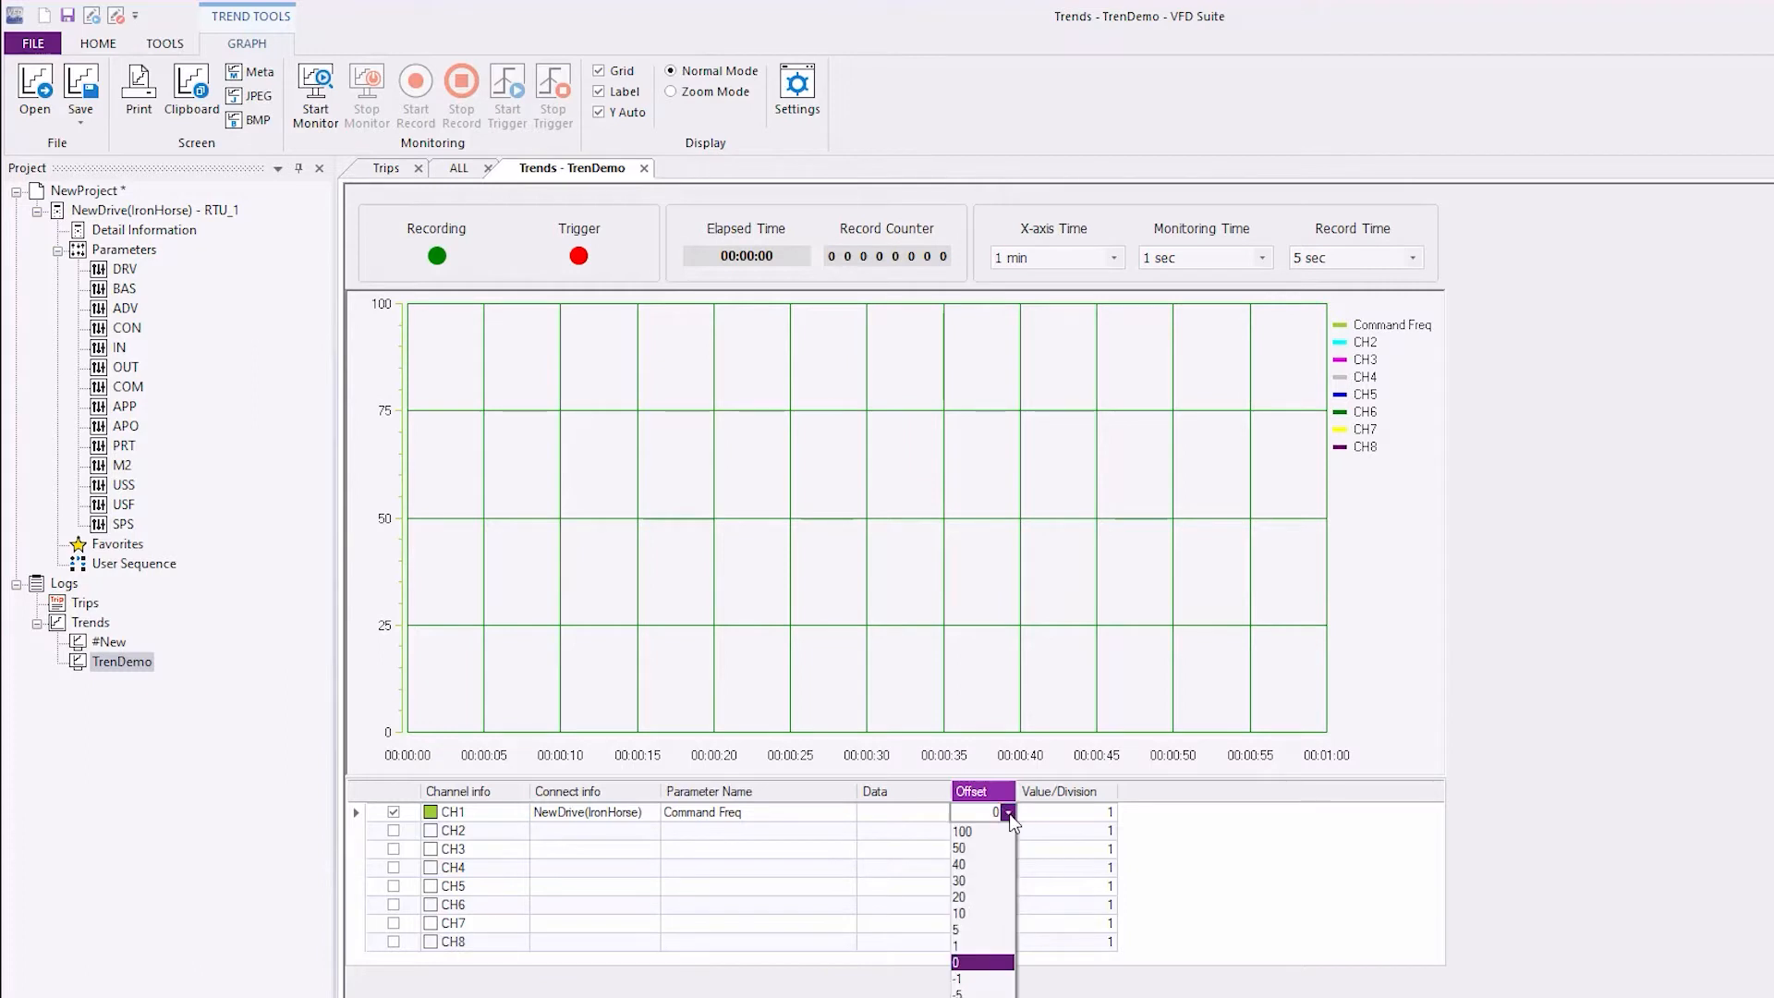
left_click(1009, 813)
left_click(1112, 811)
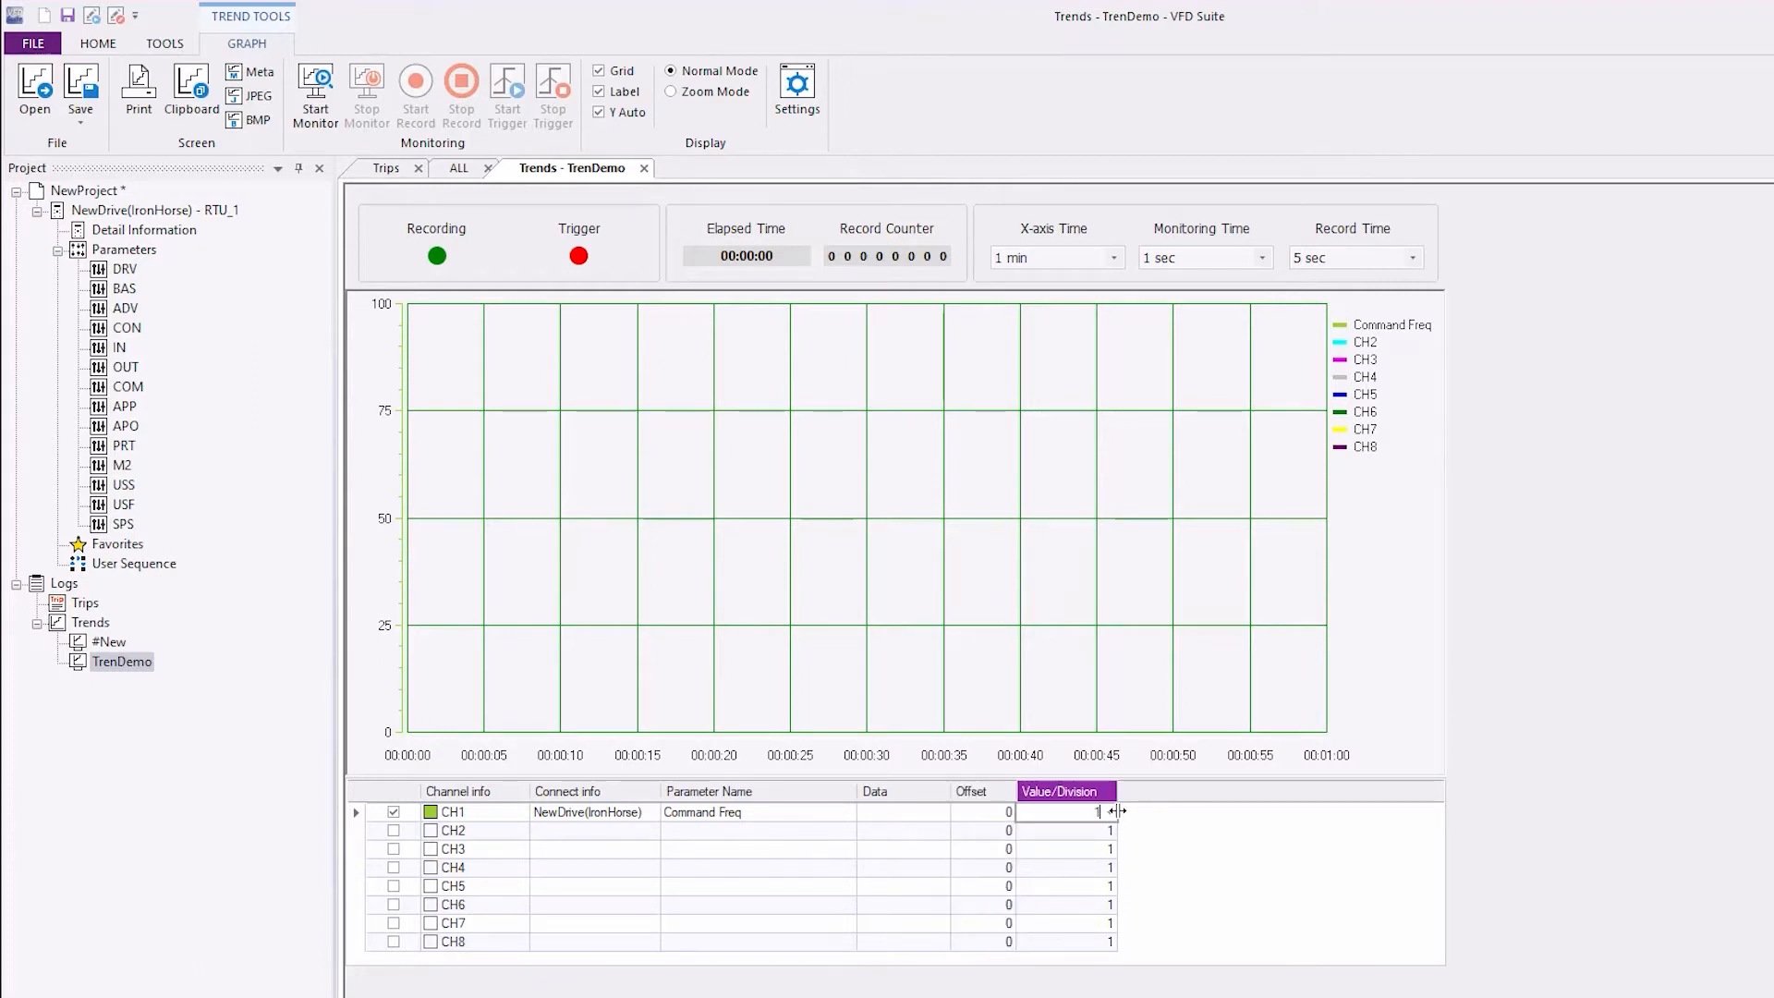
left_click(1108, 811)
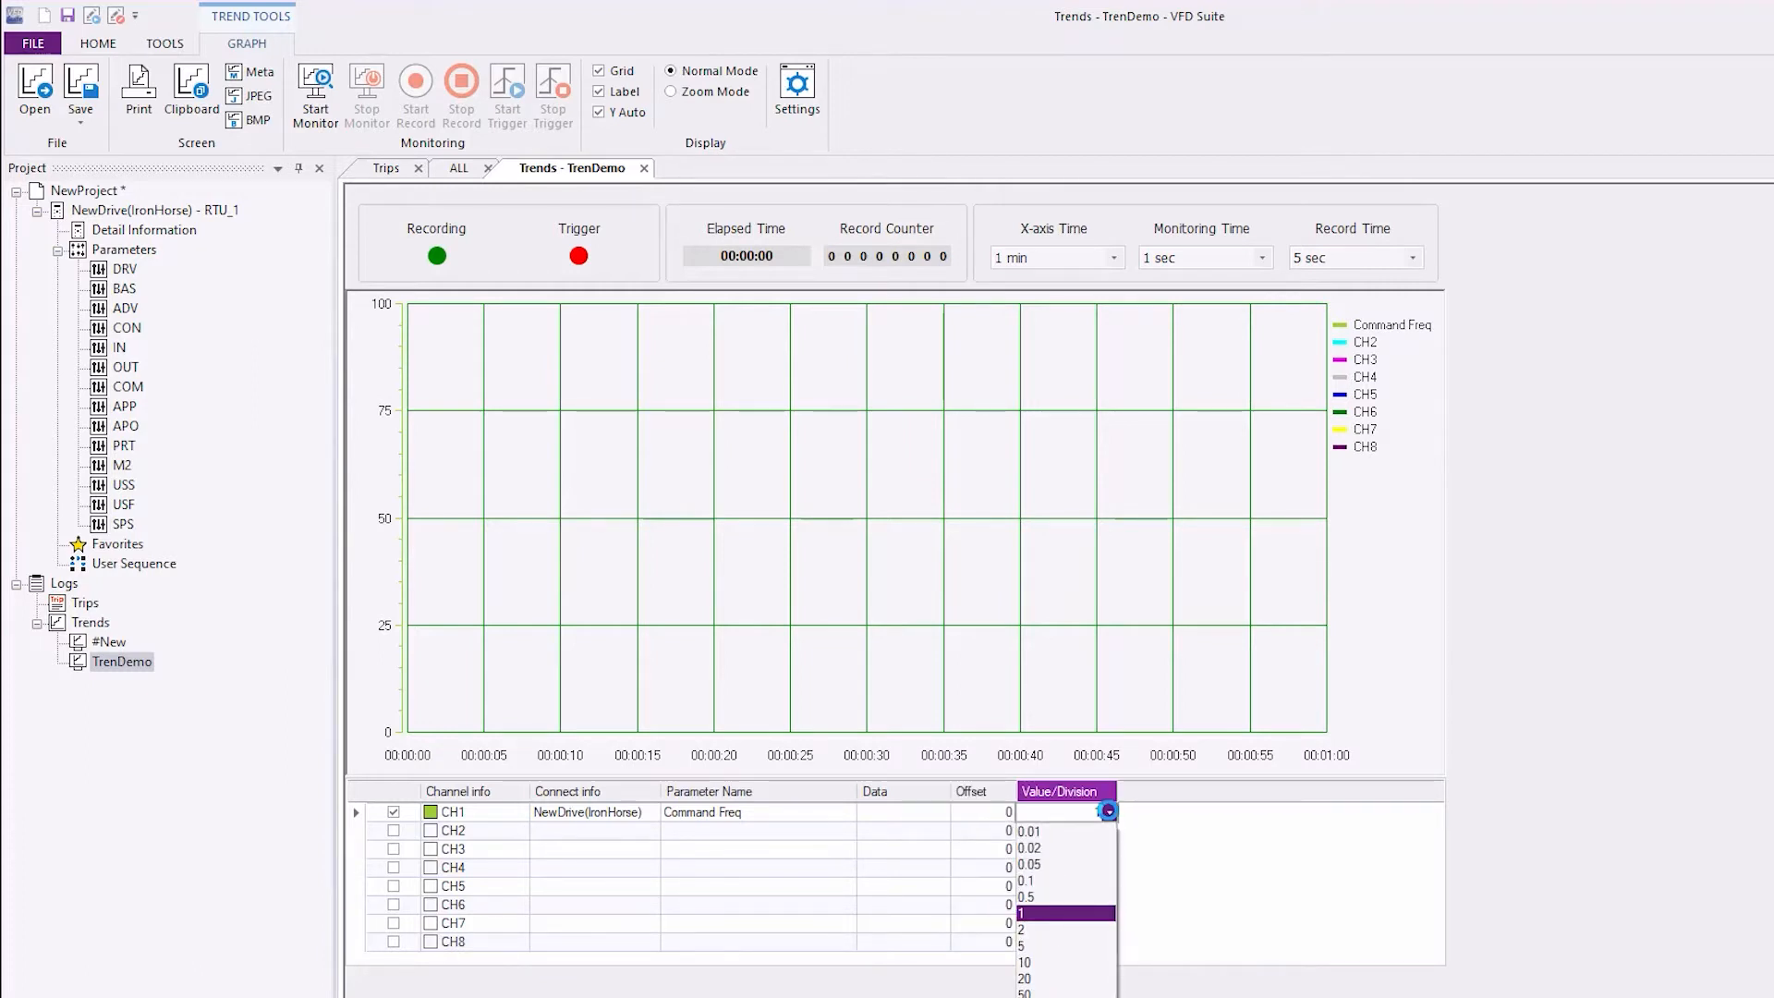
left_click(1108, 812)
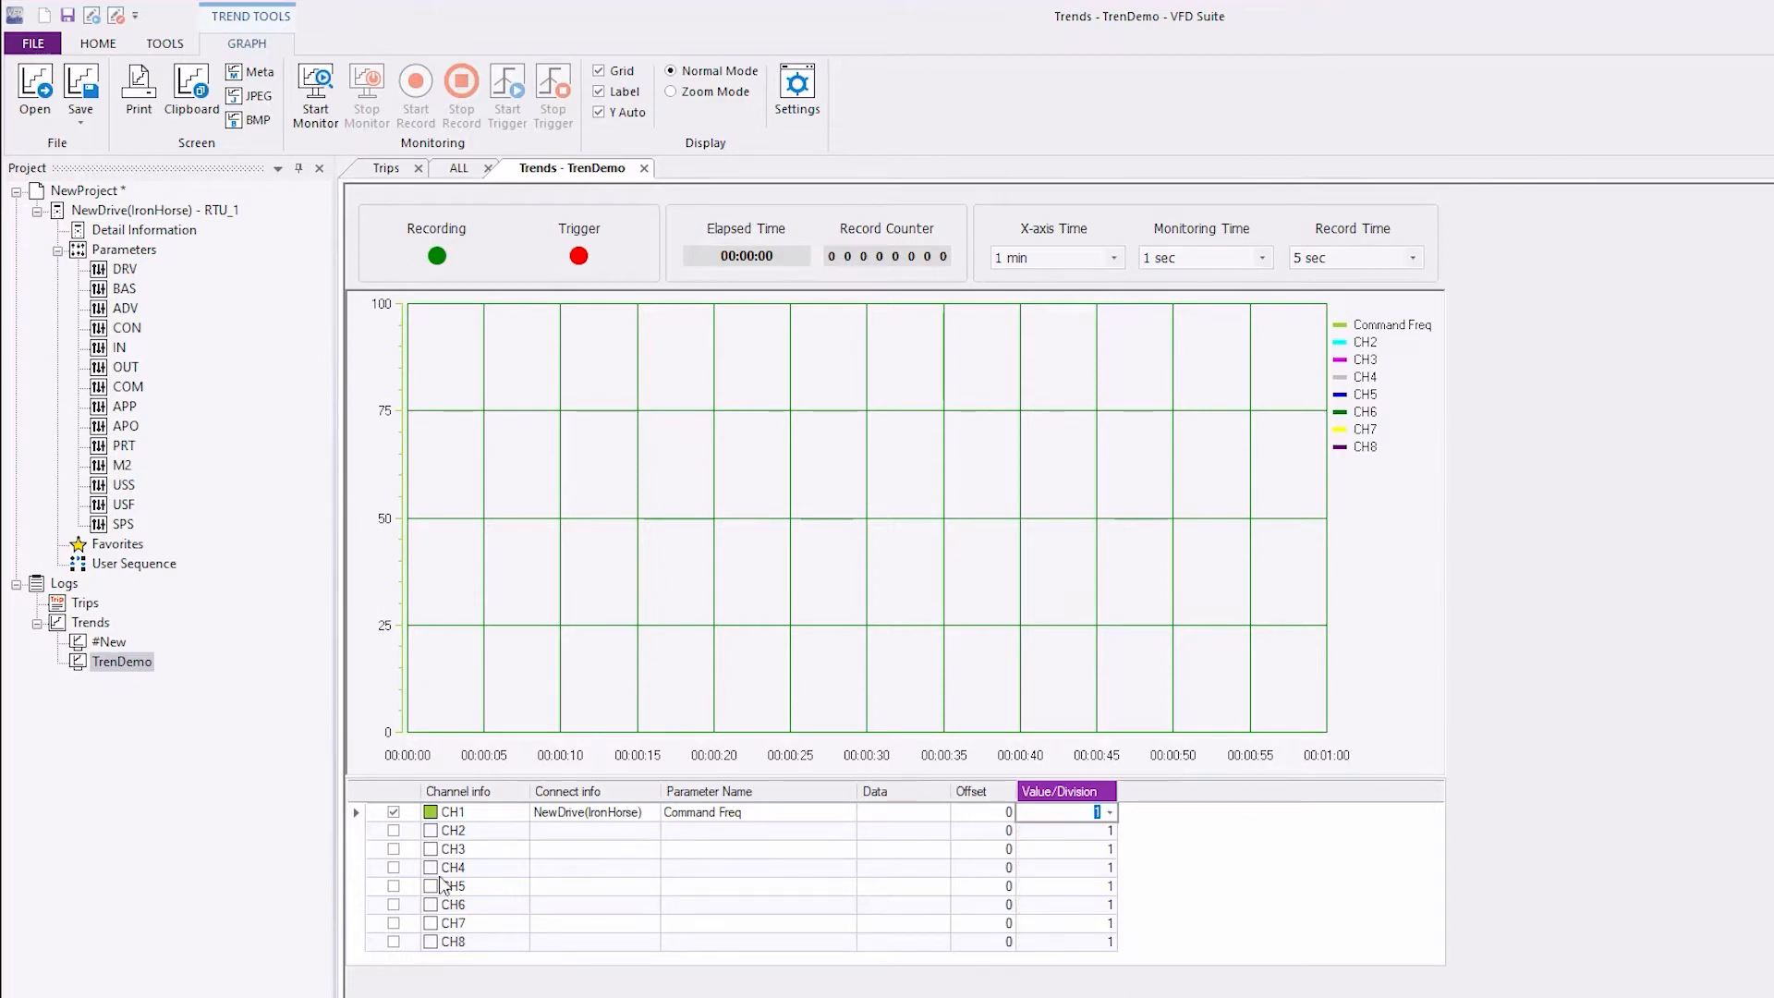
Enable trend channel CH2, connect it to NewDrive(IronHorse), and assign it the Output Frequency parameter
left_click(393, 830)
left_click(622, 831)
left_click(638, 830)
left_click(592, 849)
left_click(729, 832)
left_click(849, 829)
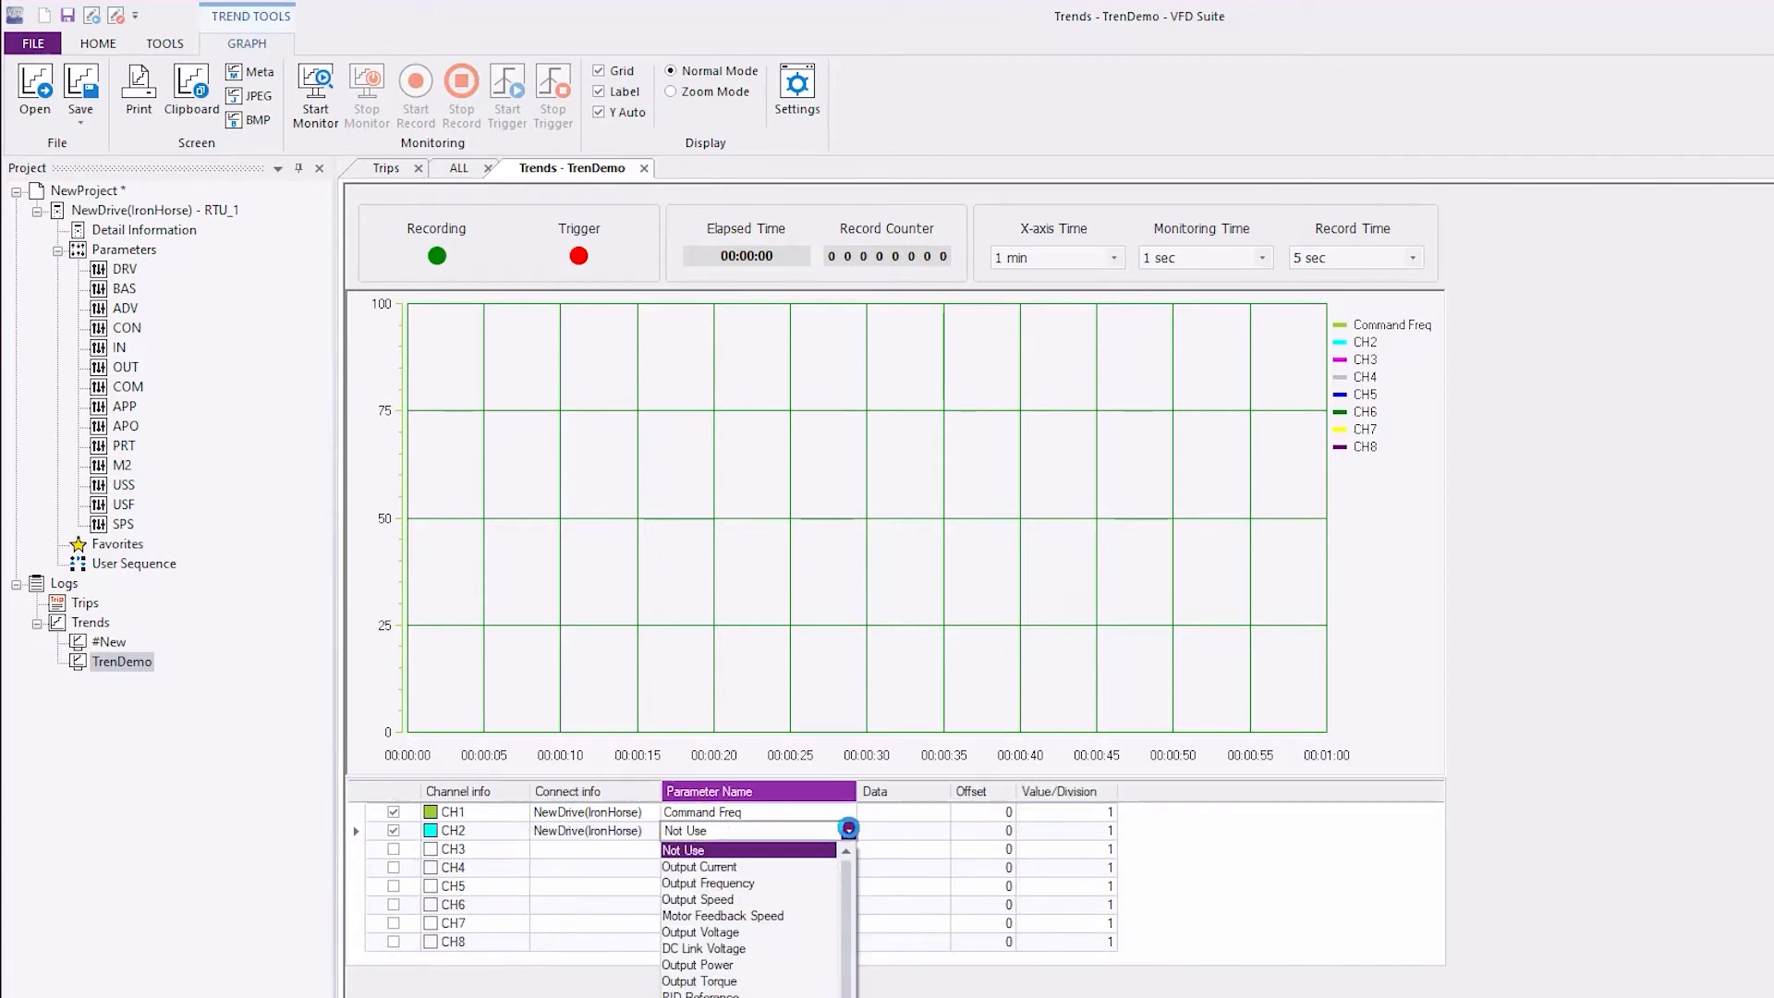
left_click(791, 883)
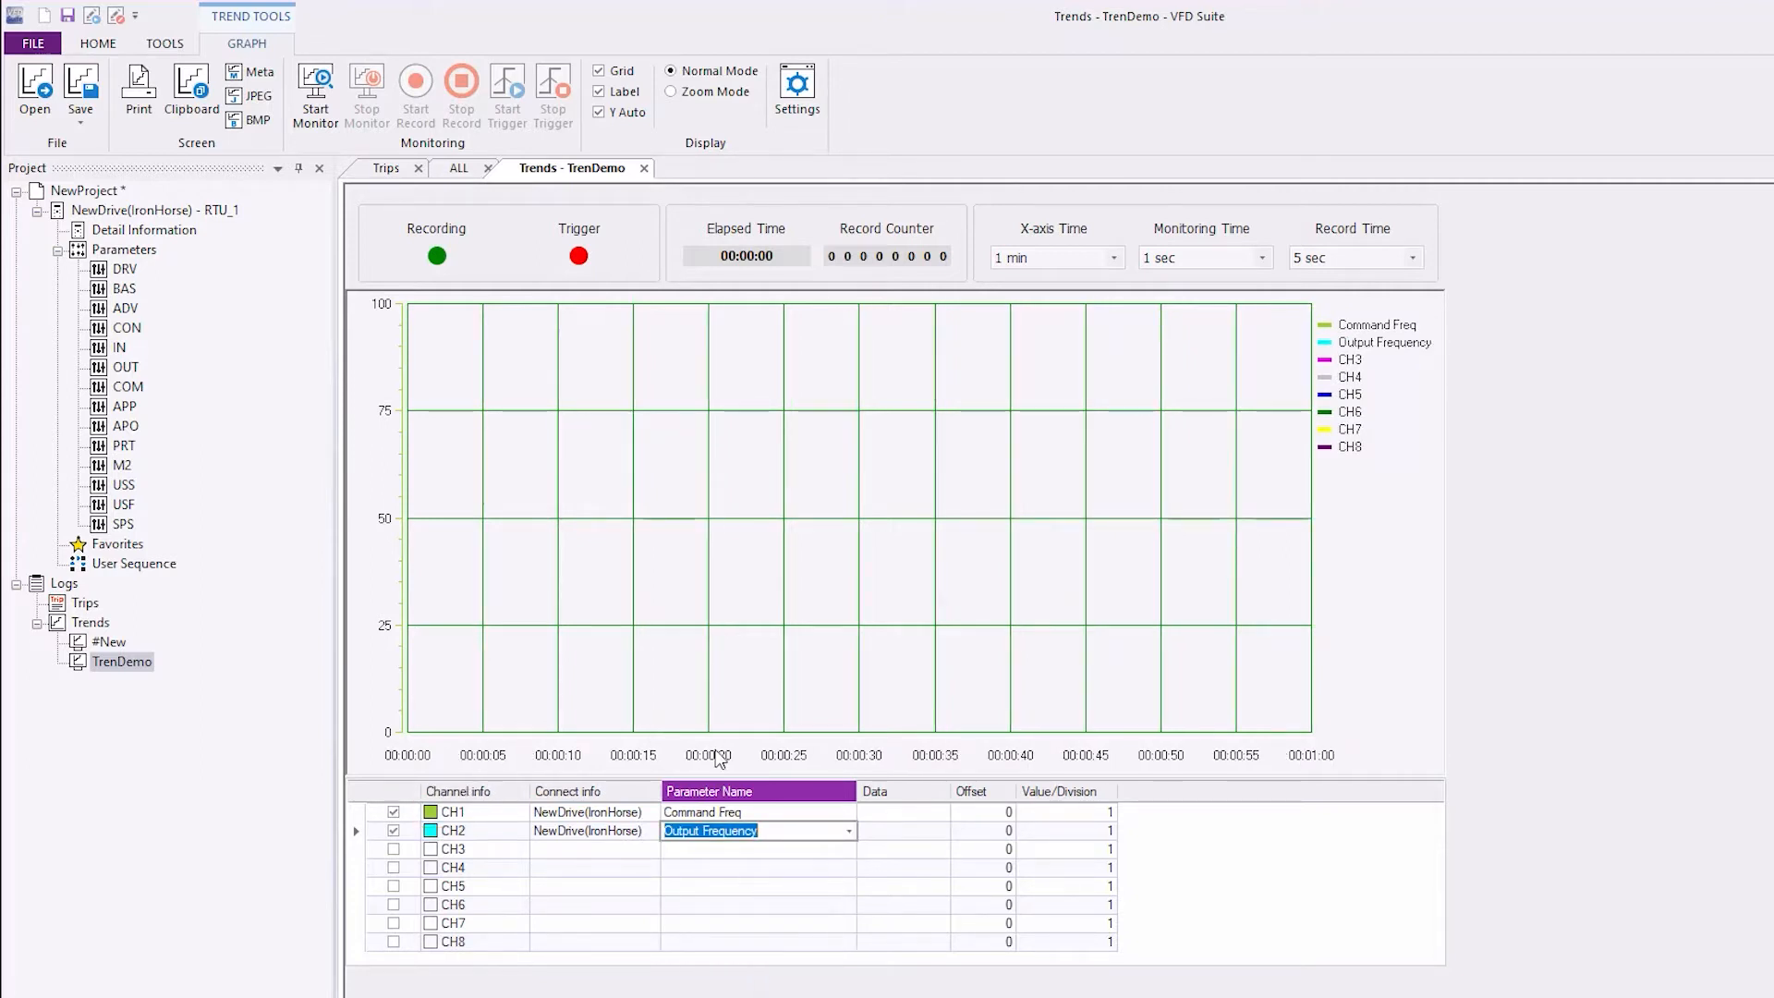
In the trend's channel settings, set CH1's color to Red and its line thickness to 4
left_click(796, 93)
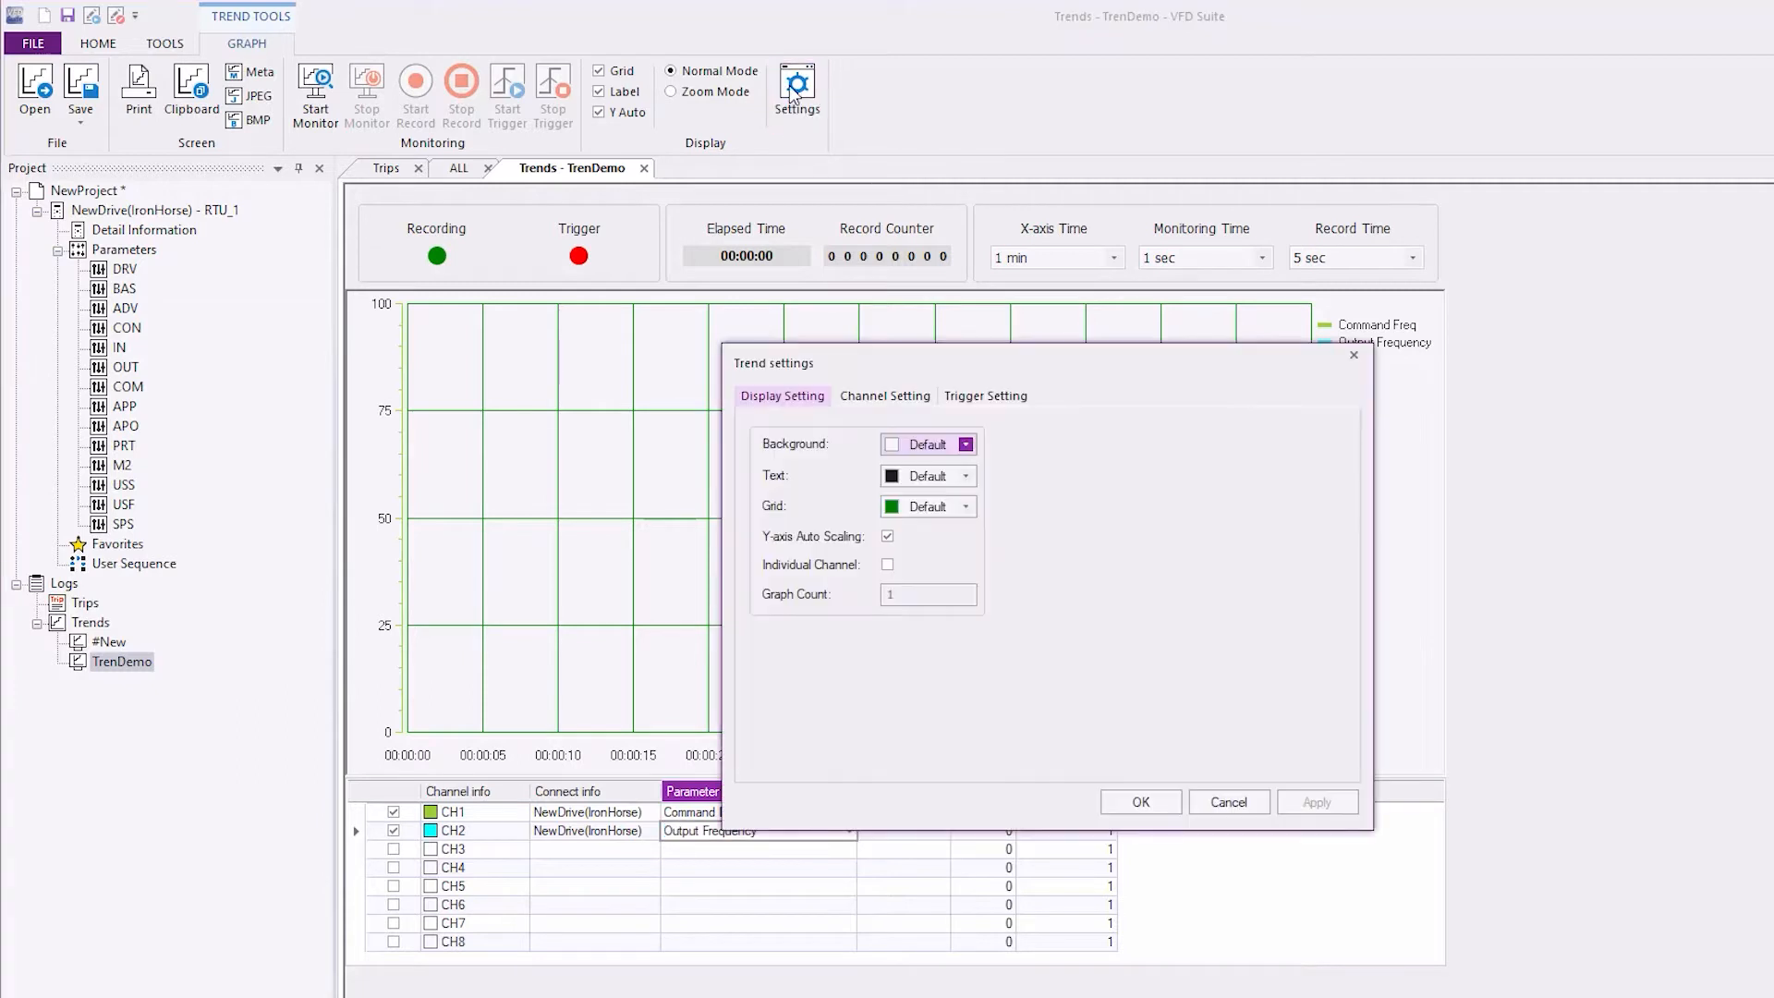
left_click(883, 397)
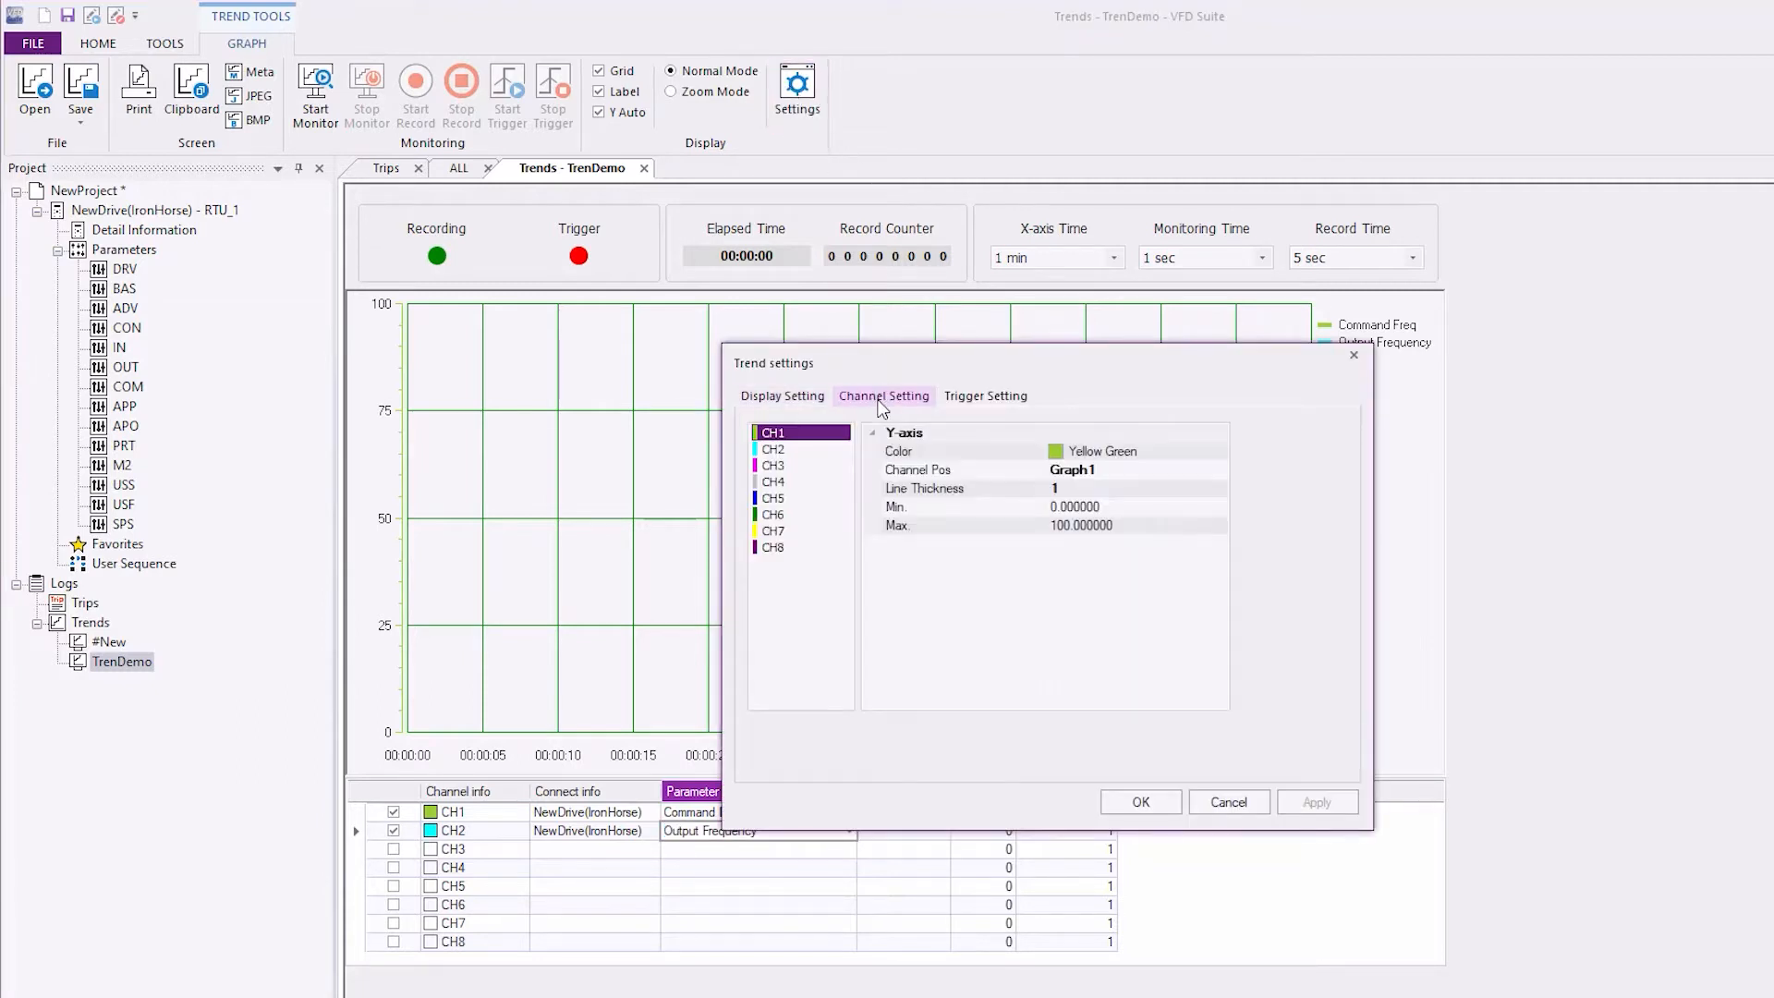
left_click(1114, 454)
left_click(1218, 452)
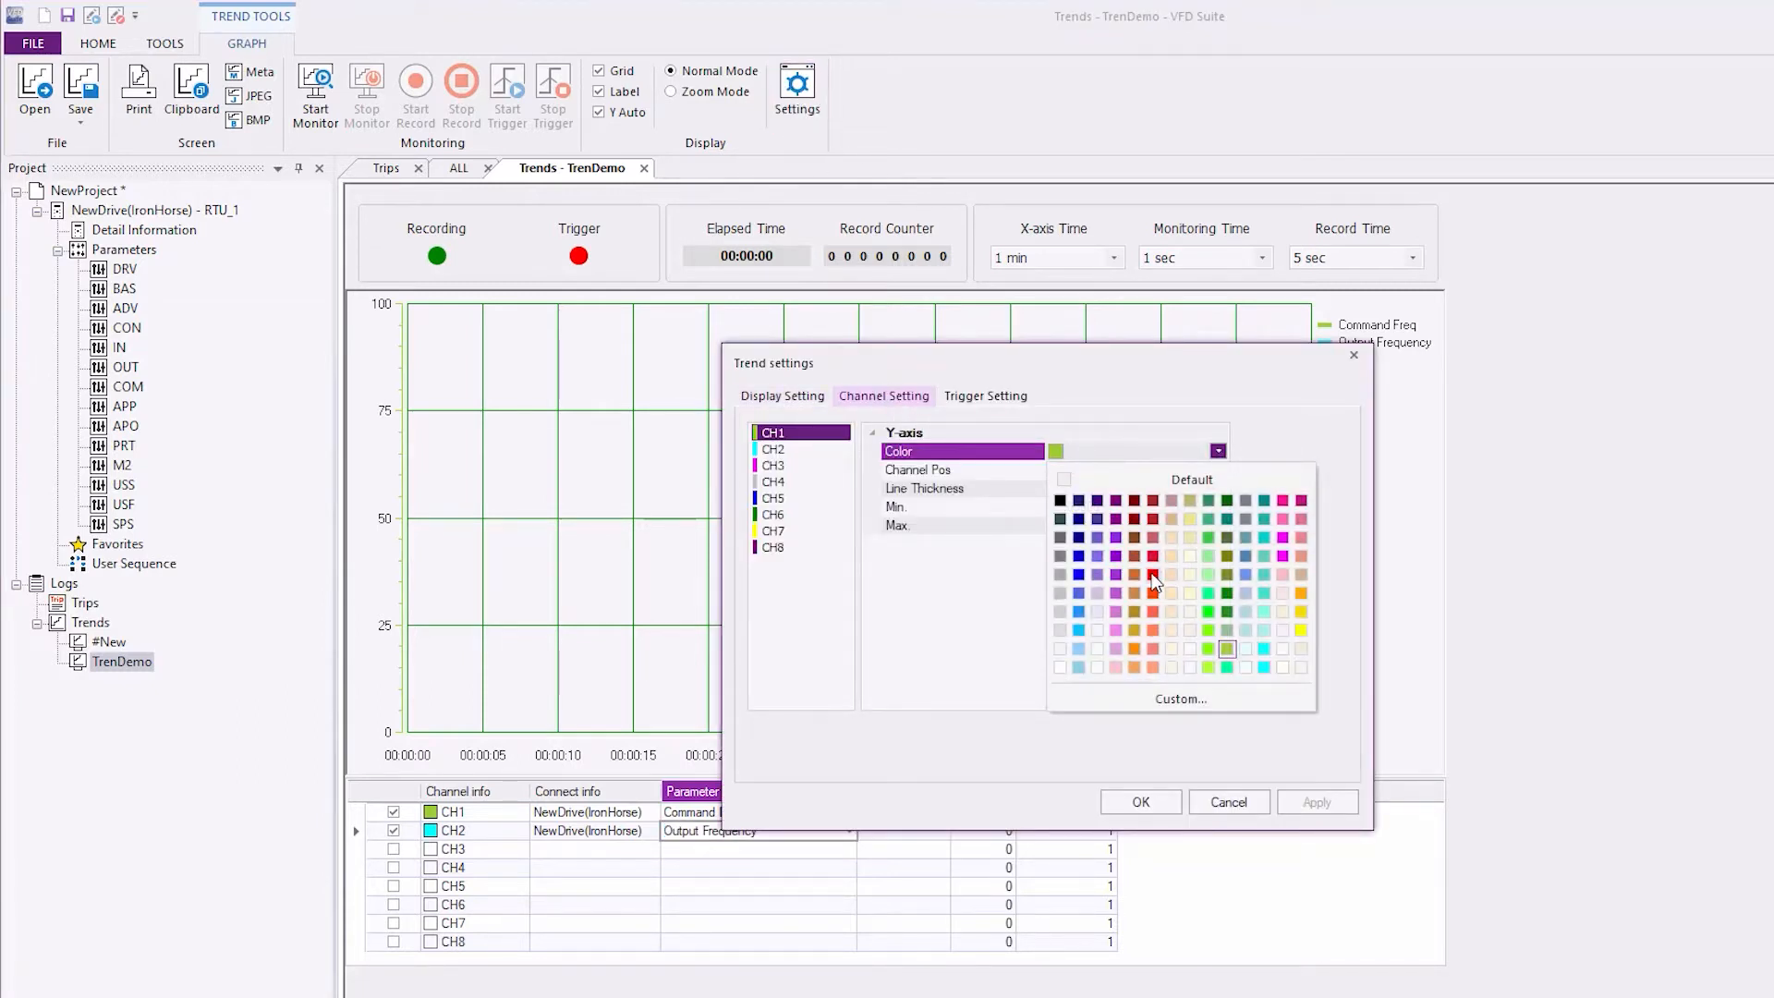
left_click(1153, 574)
left_click(1116, 487)
left_click(1218, 488)
left_click(1178, 557)
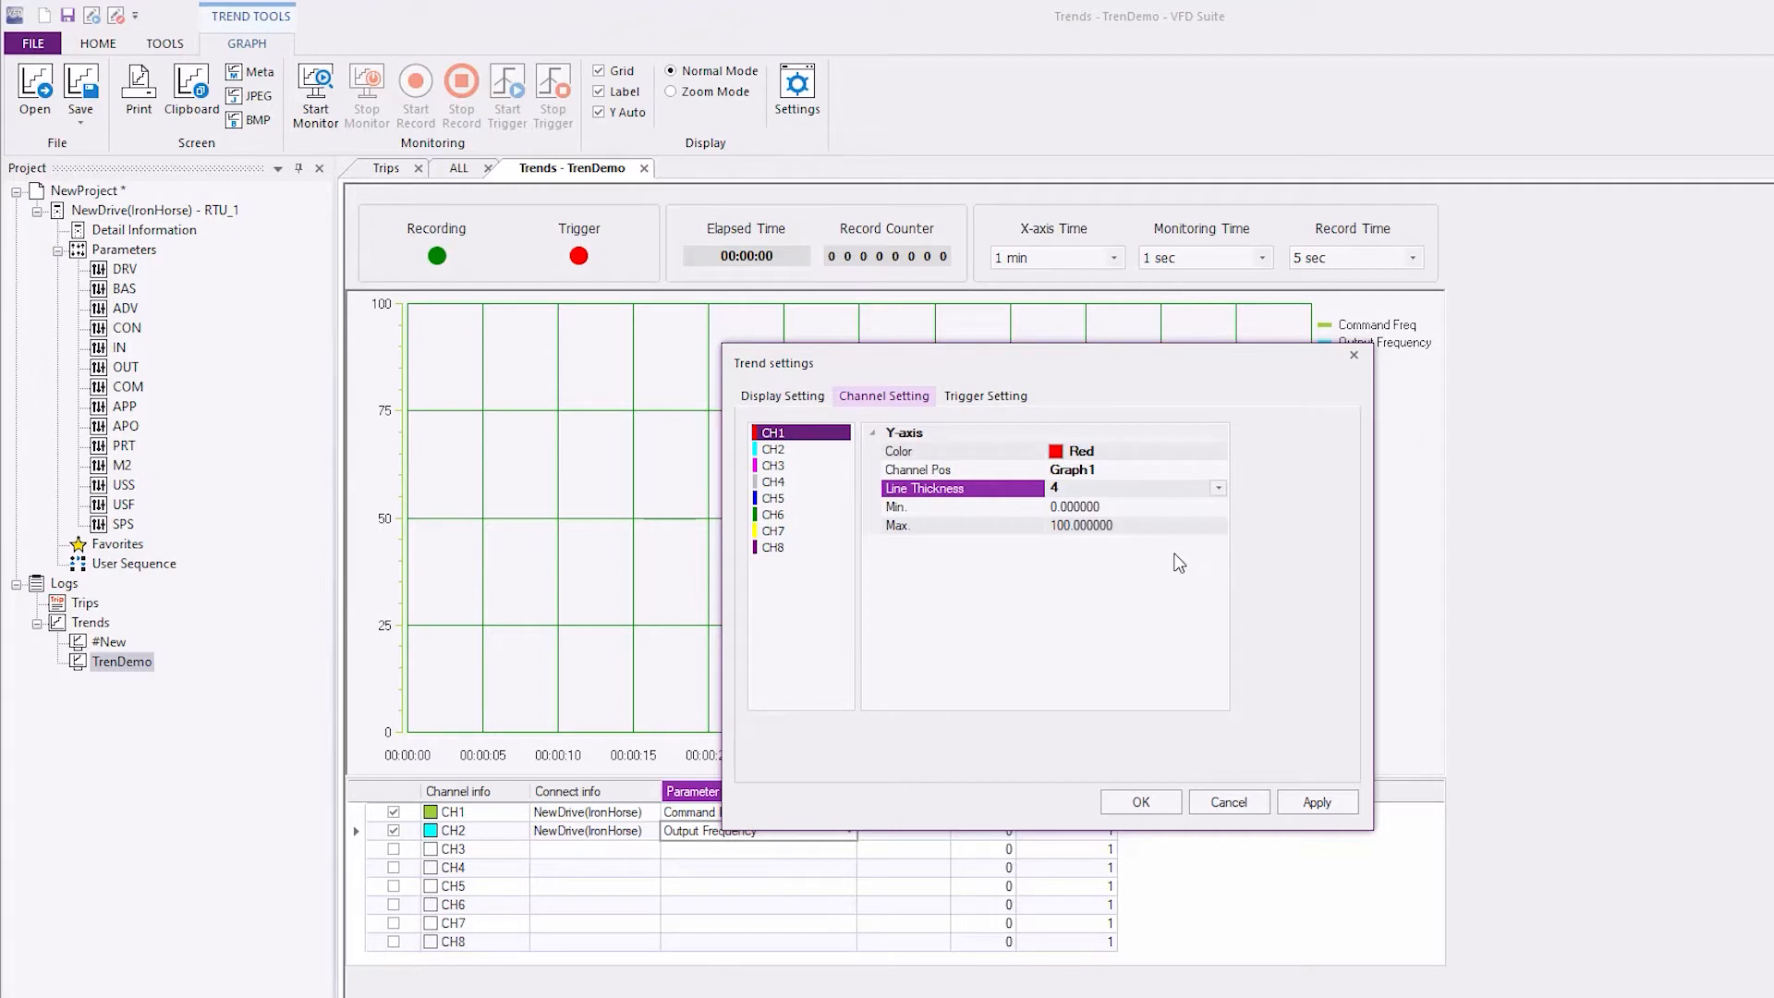
Set CH2's line thickness to 4 and accept the trend settings
left_click(774, 450)
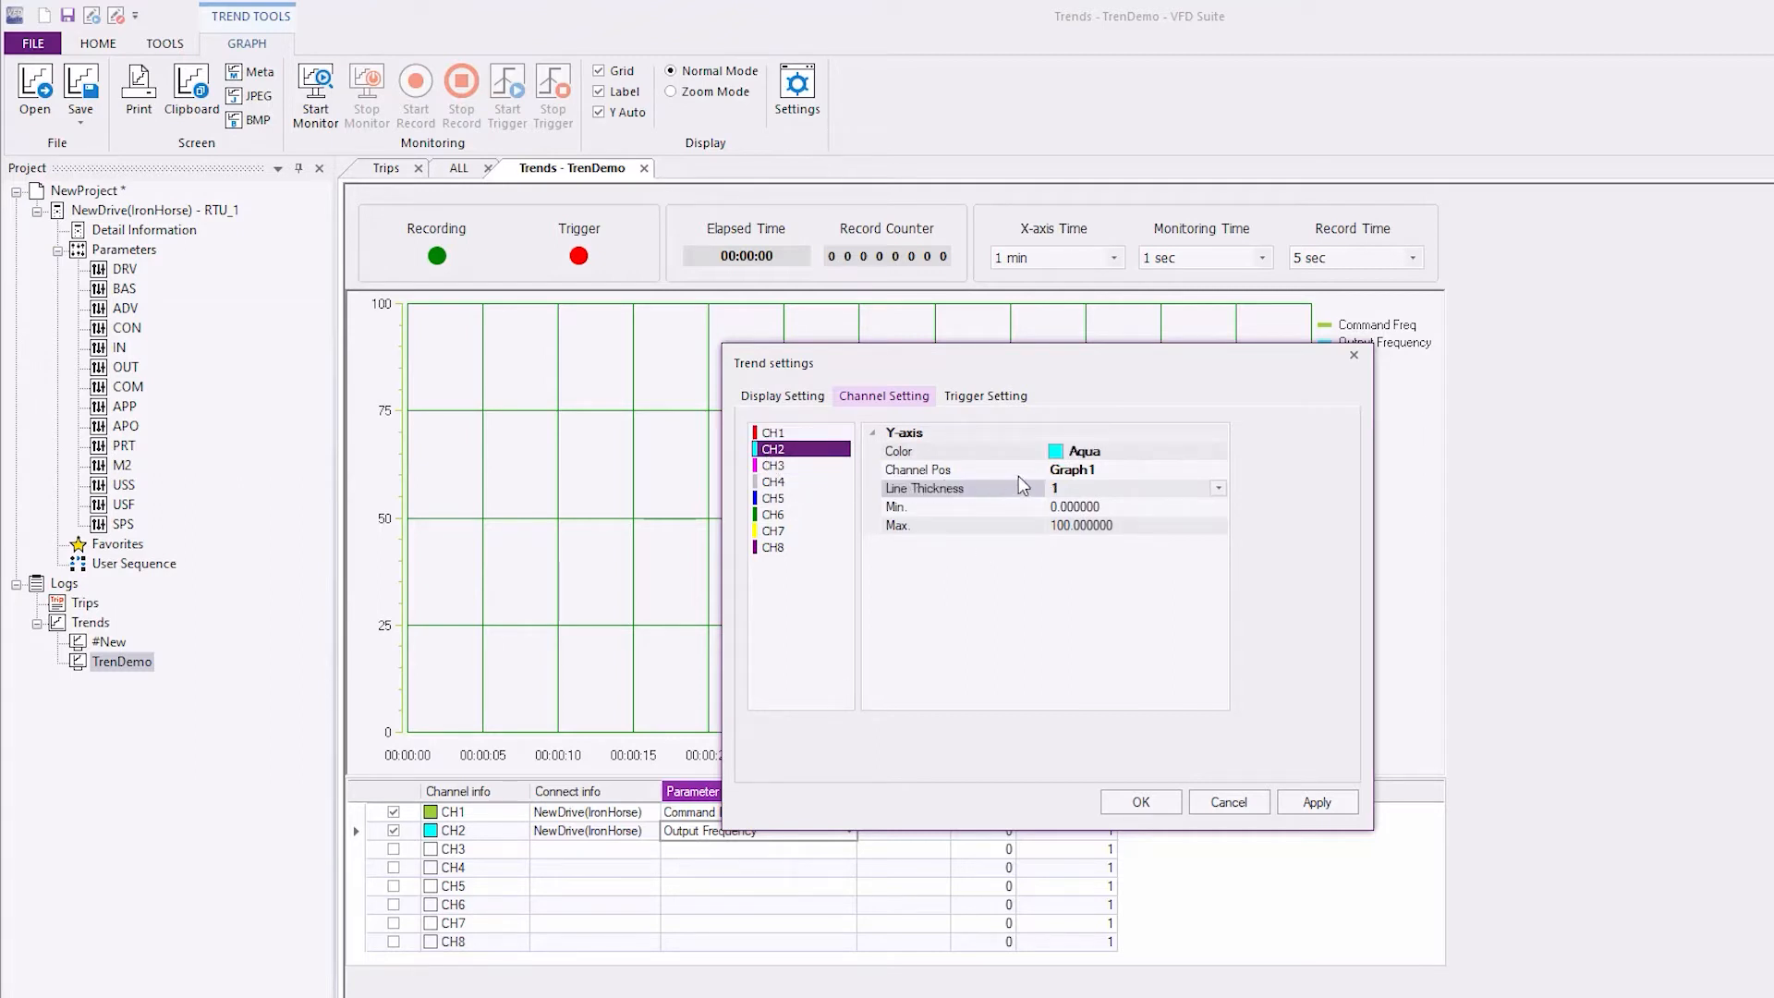
left_click(1217, 488)
left_click(1162, 557)
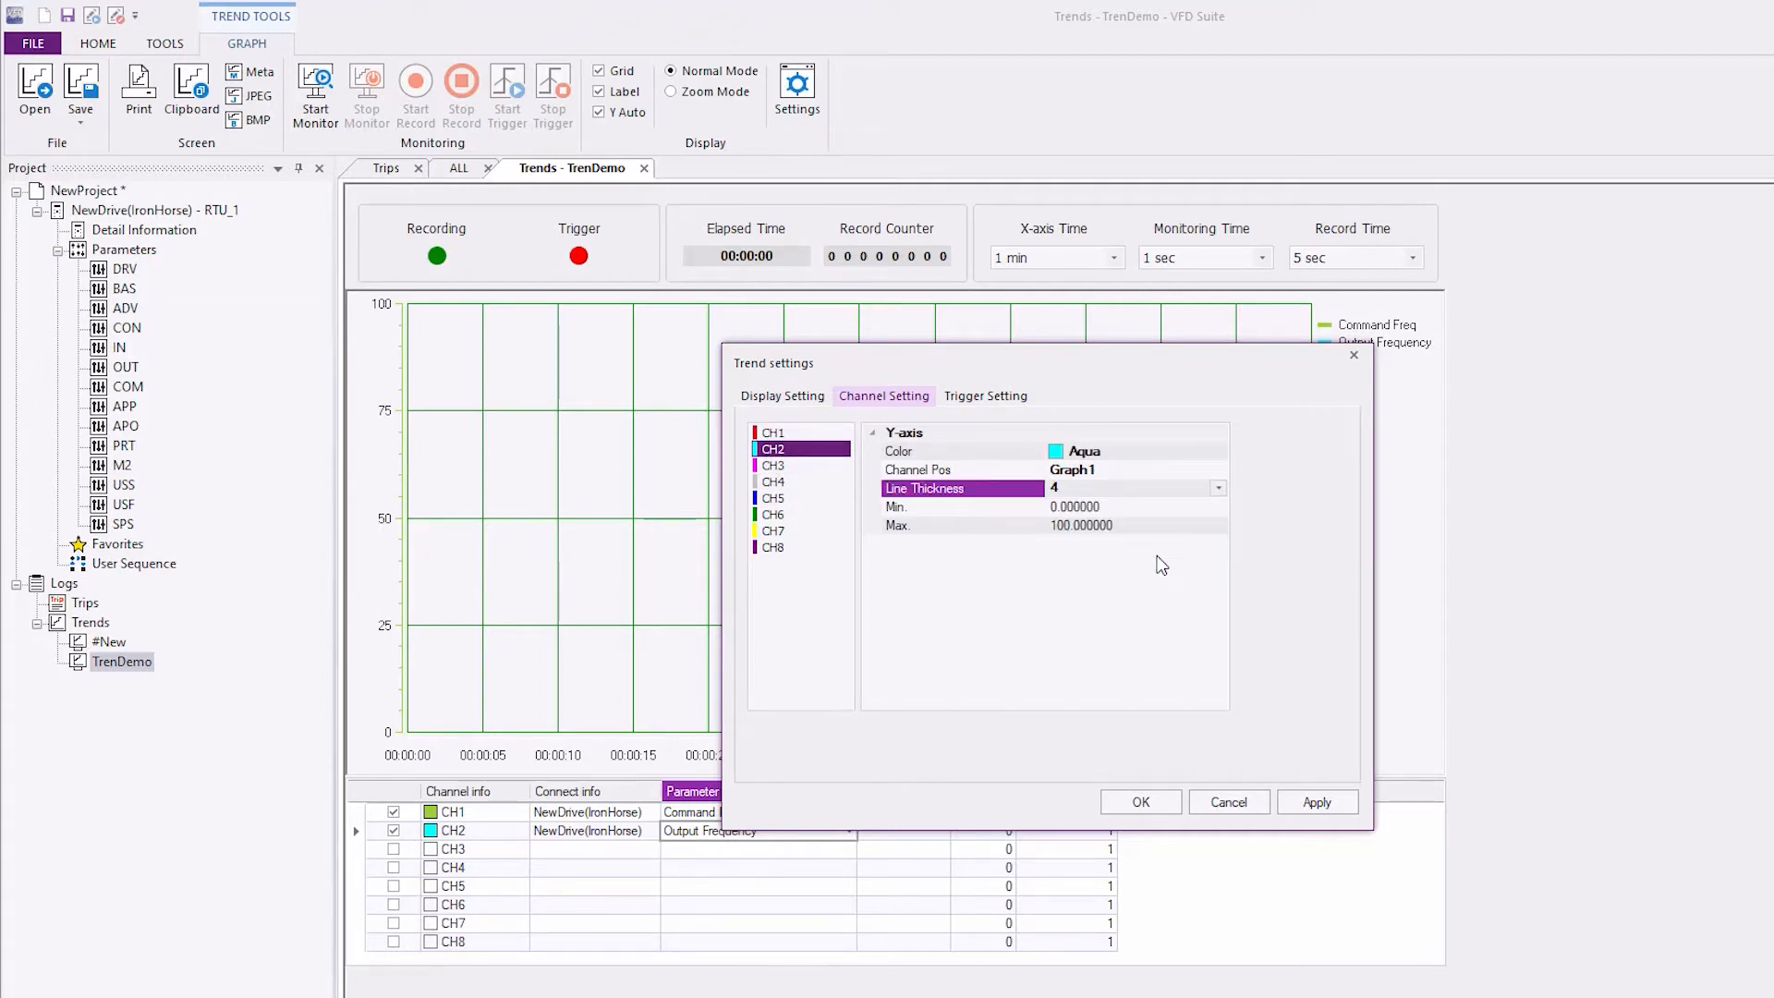
left_click(1139, 804)
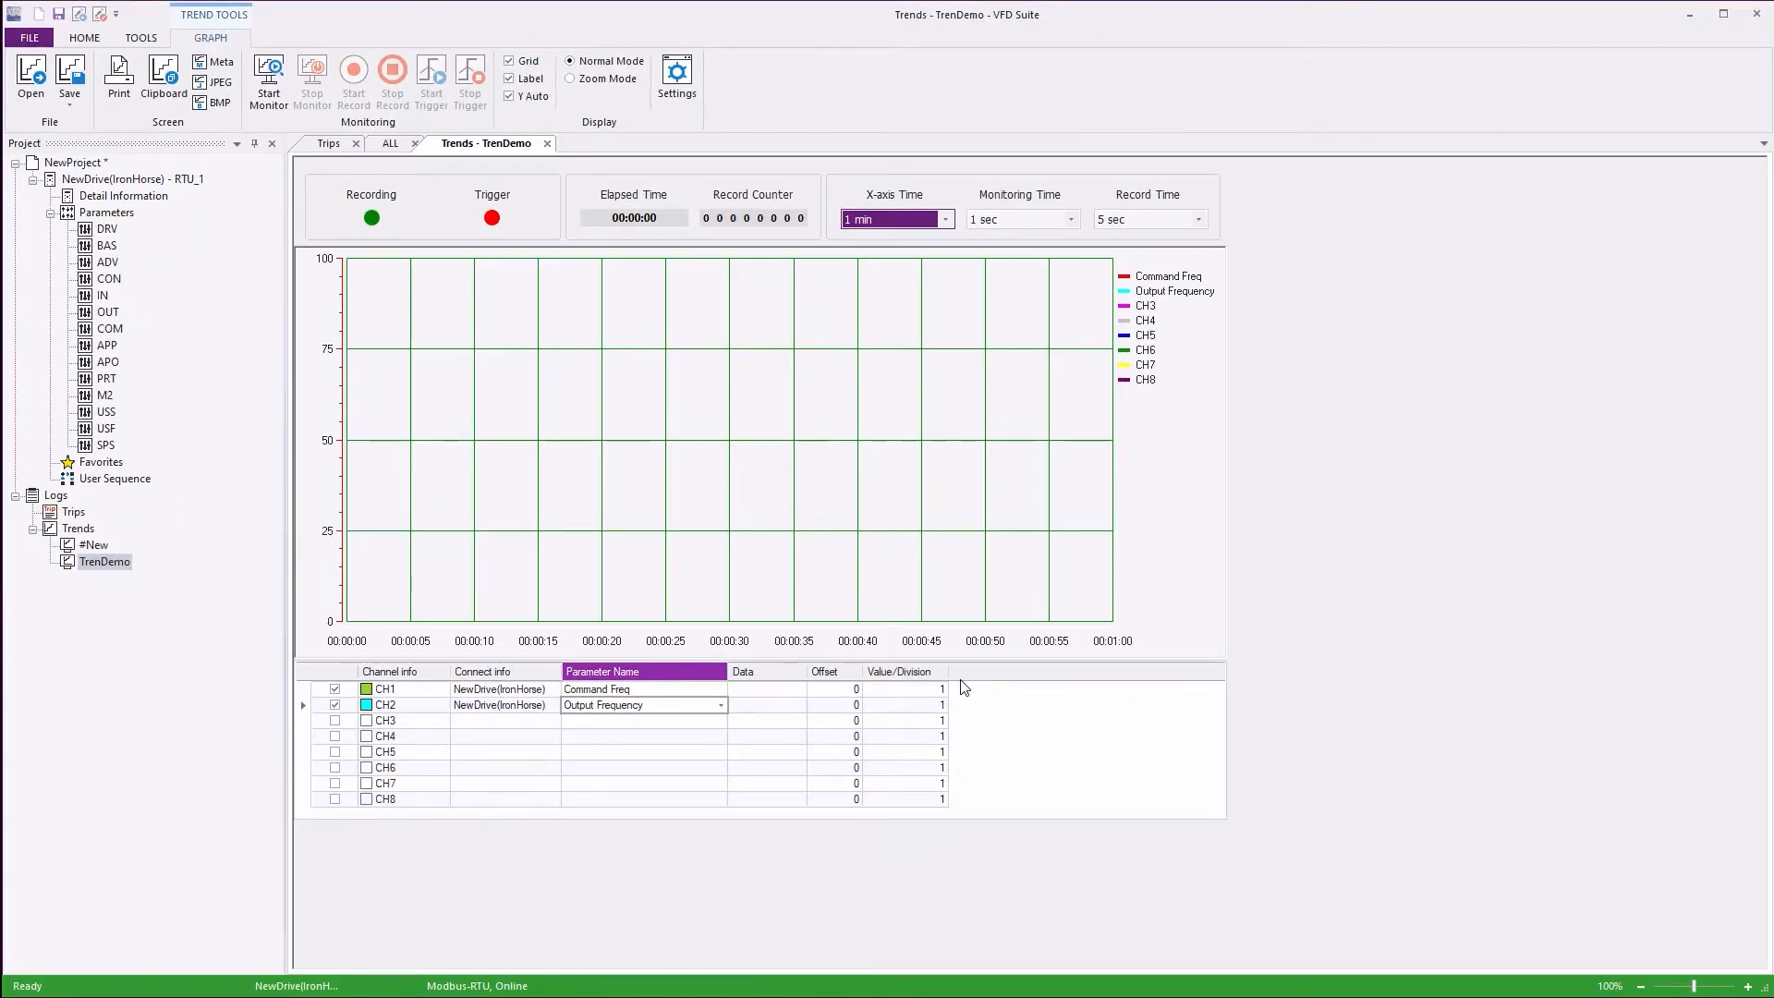
Start monitoring the TrenDemo trend and stop it after about 32 seconds
left_click(84, 37)
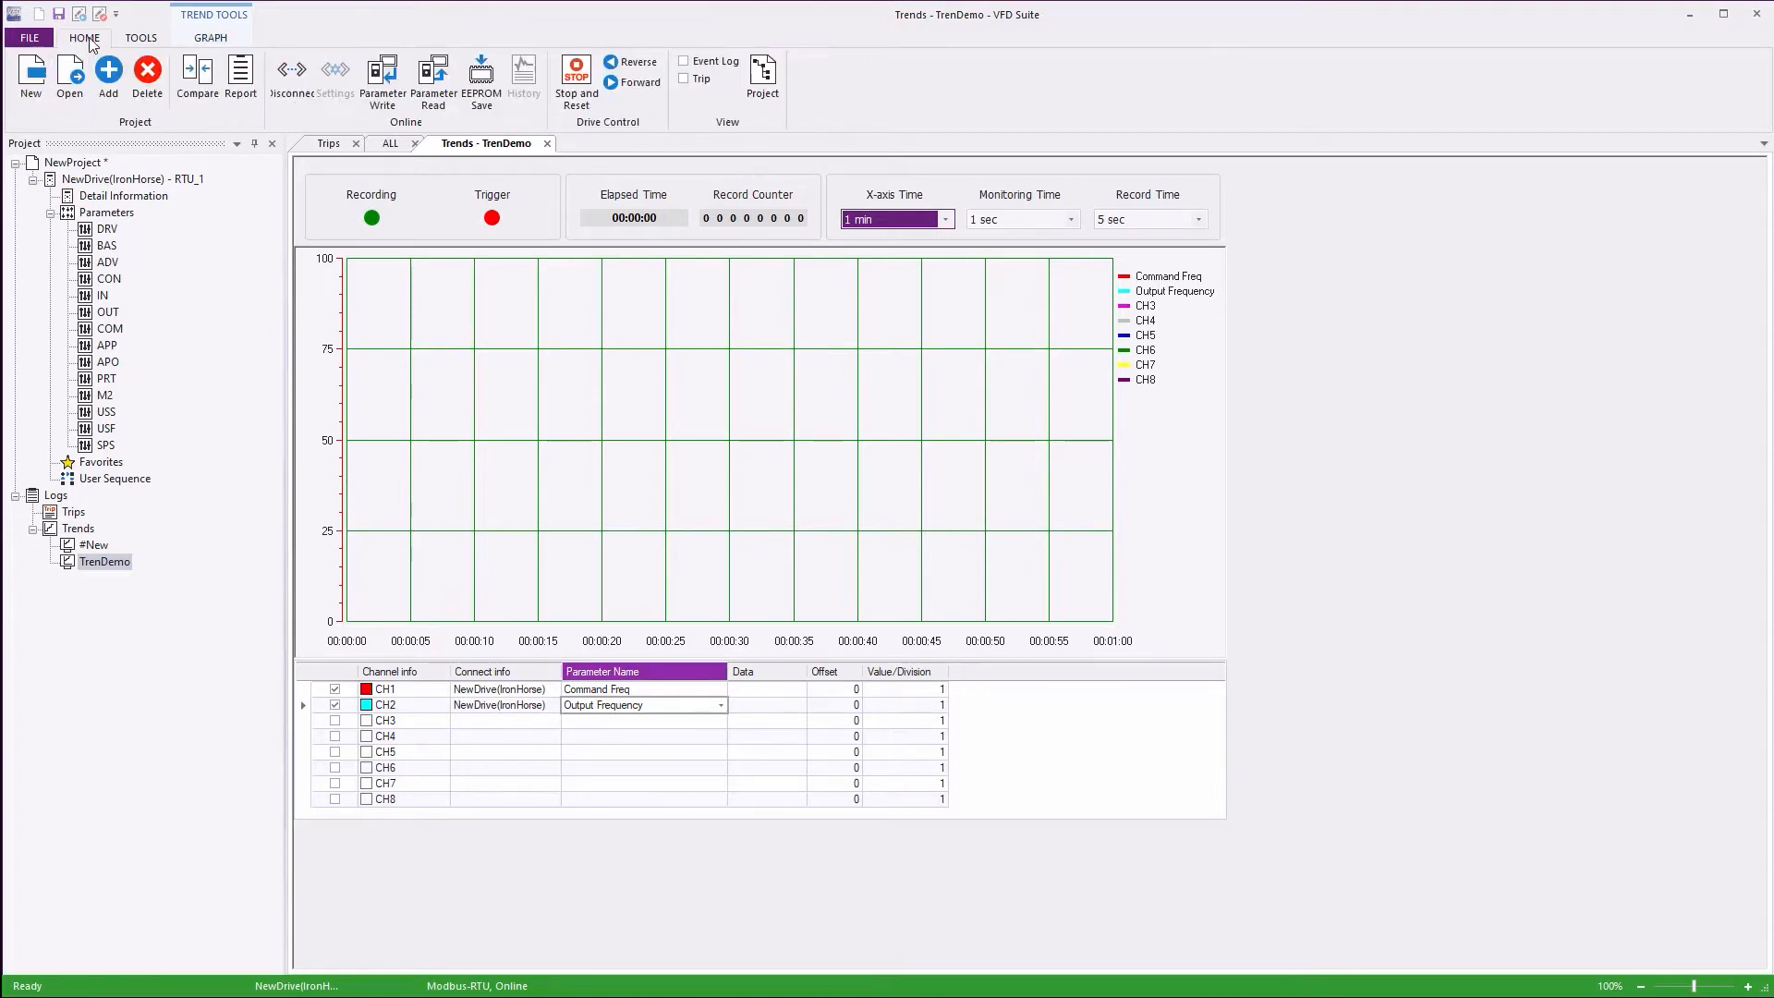
left_click(211, 37)
left_click(265, 100)
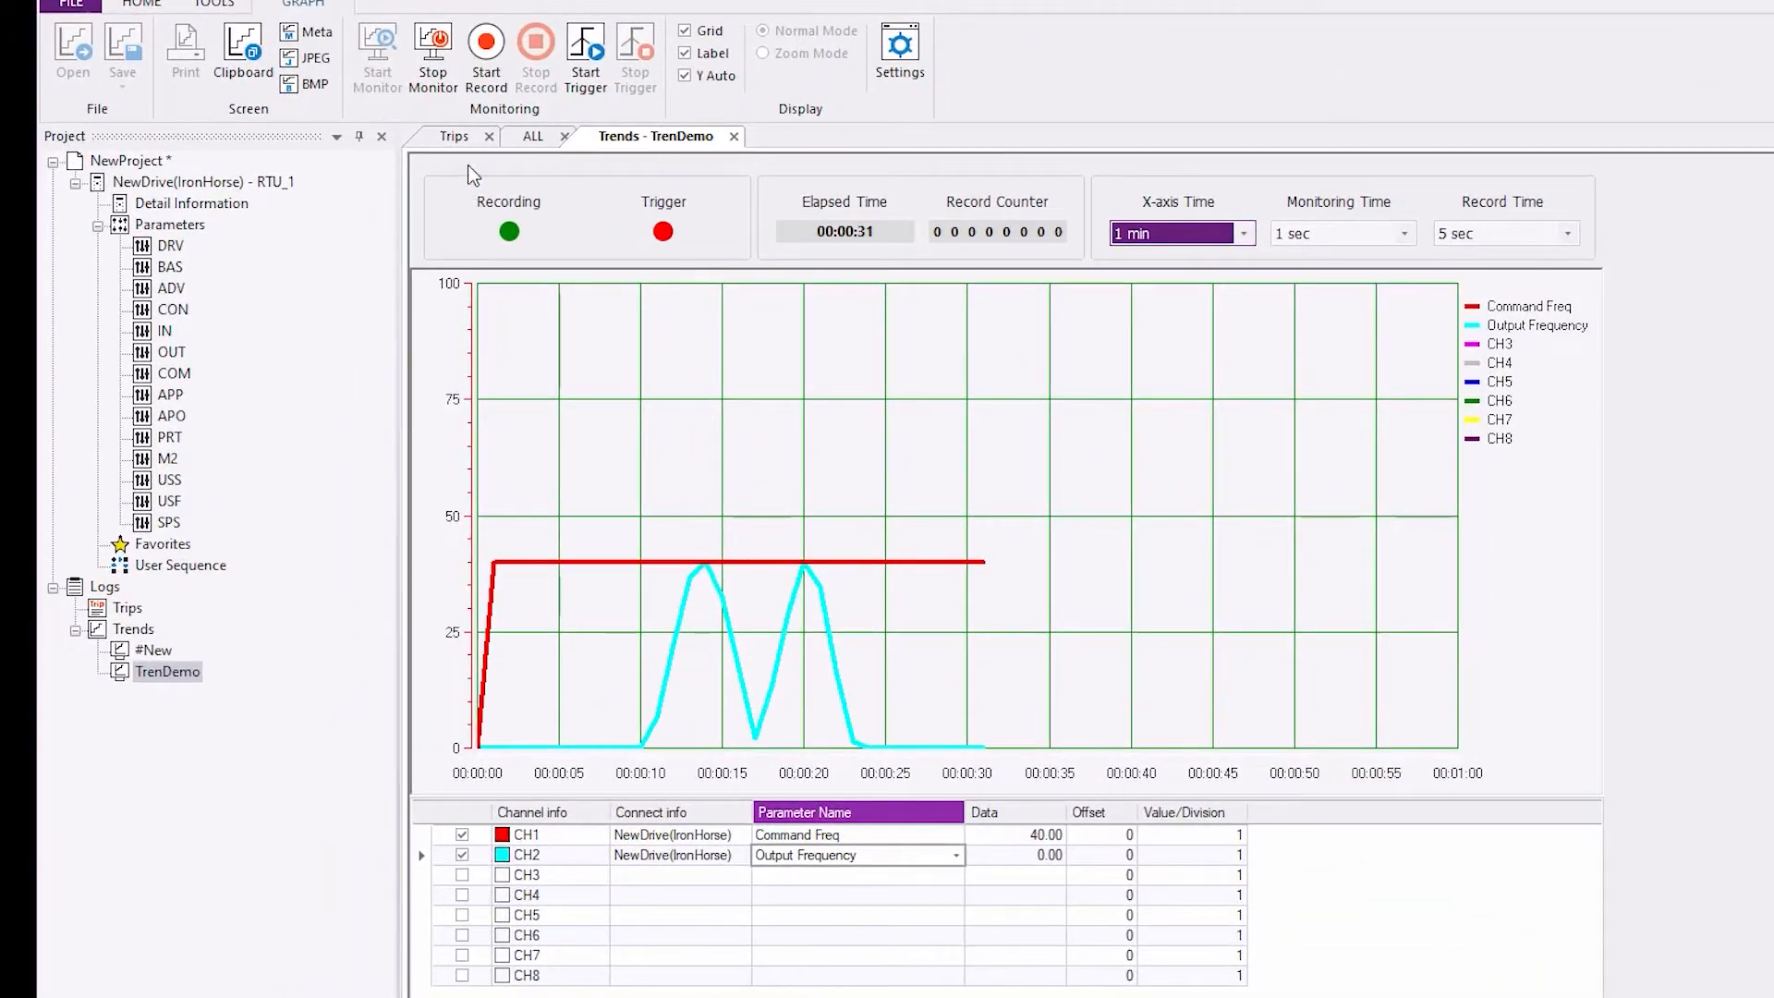
left_click(438, 54)
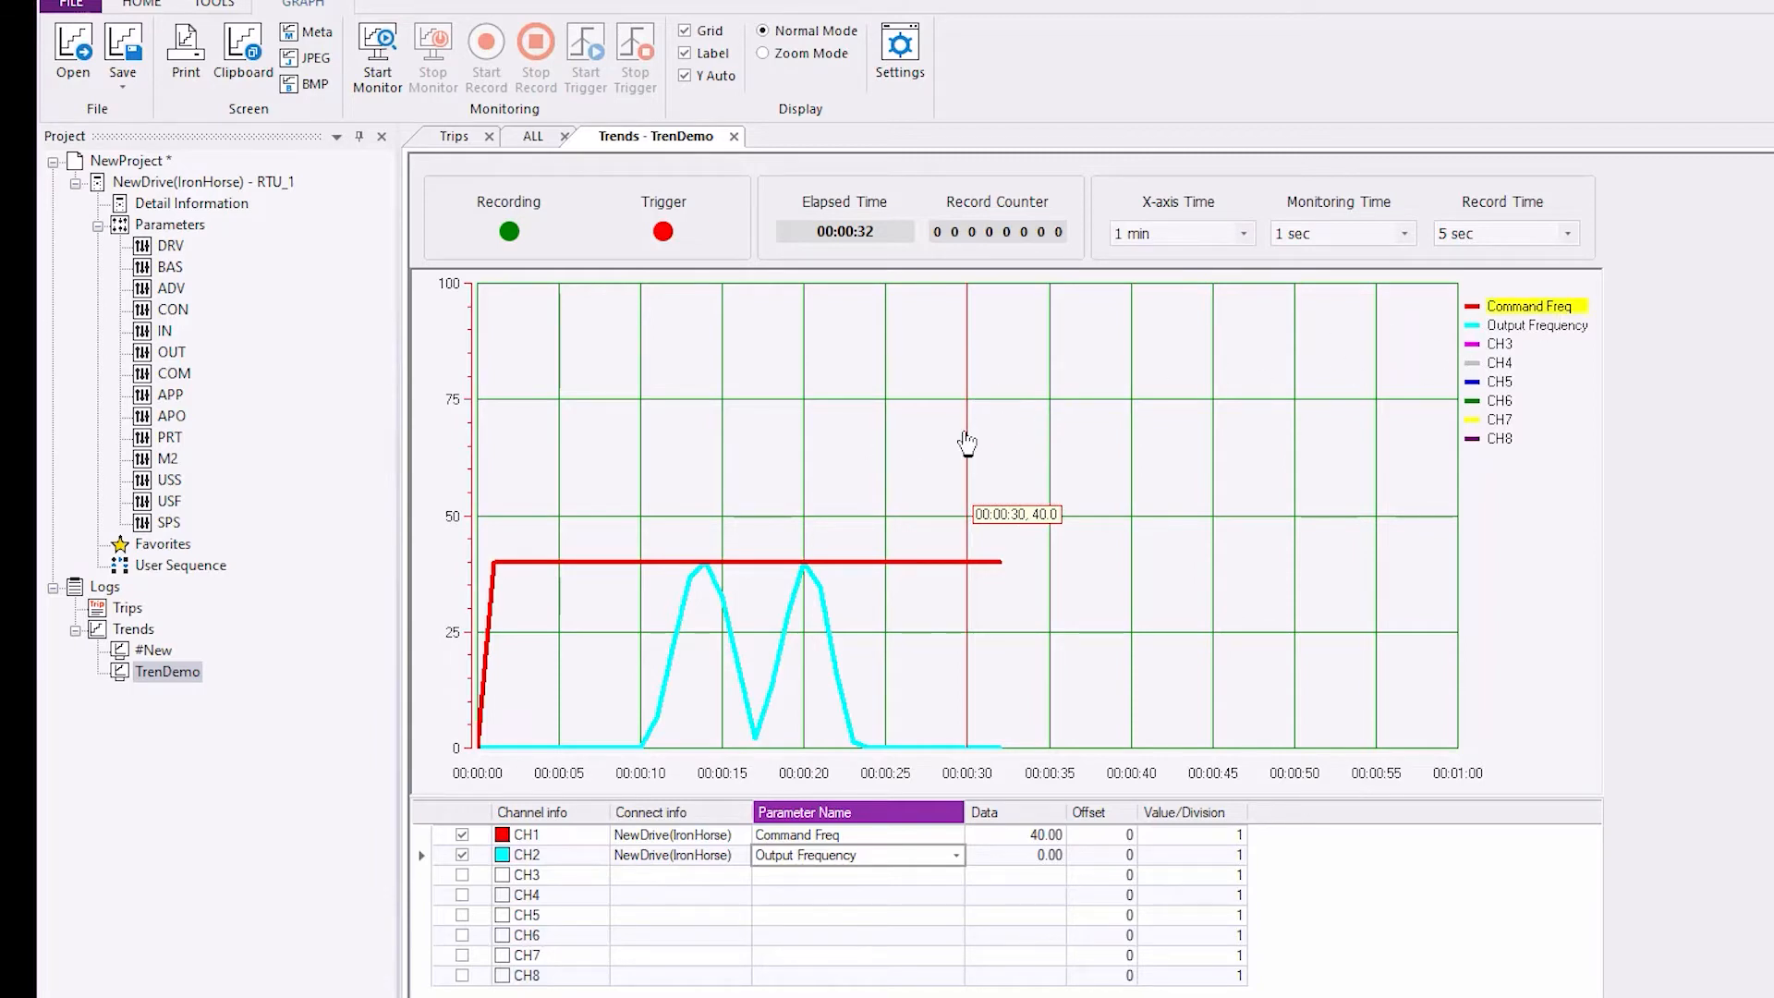
Read values along the Command Freq and Output Frequency curves with the graph cursor, at about 10 and 16 seconds respectively
left_click_drag(967, 444, 645, 451)
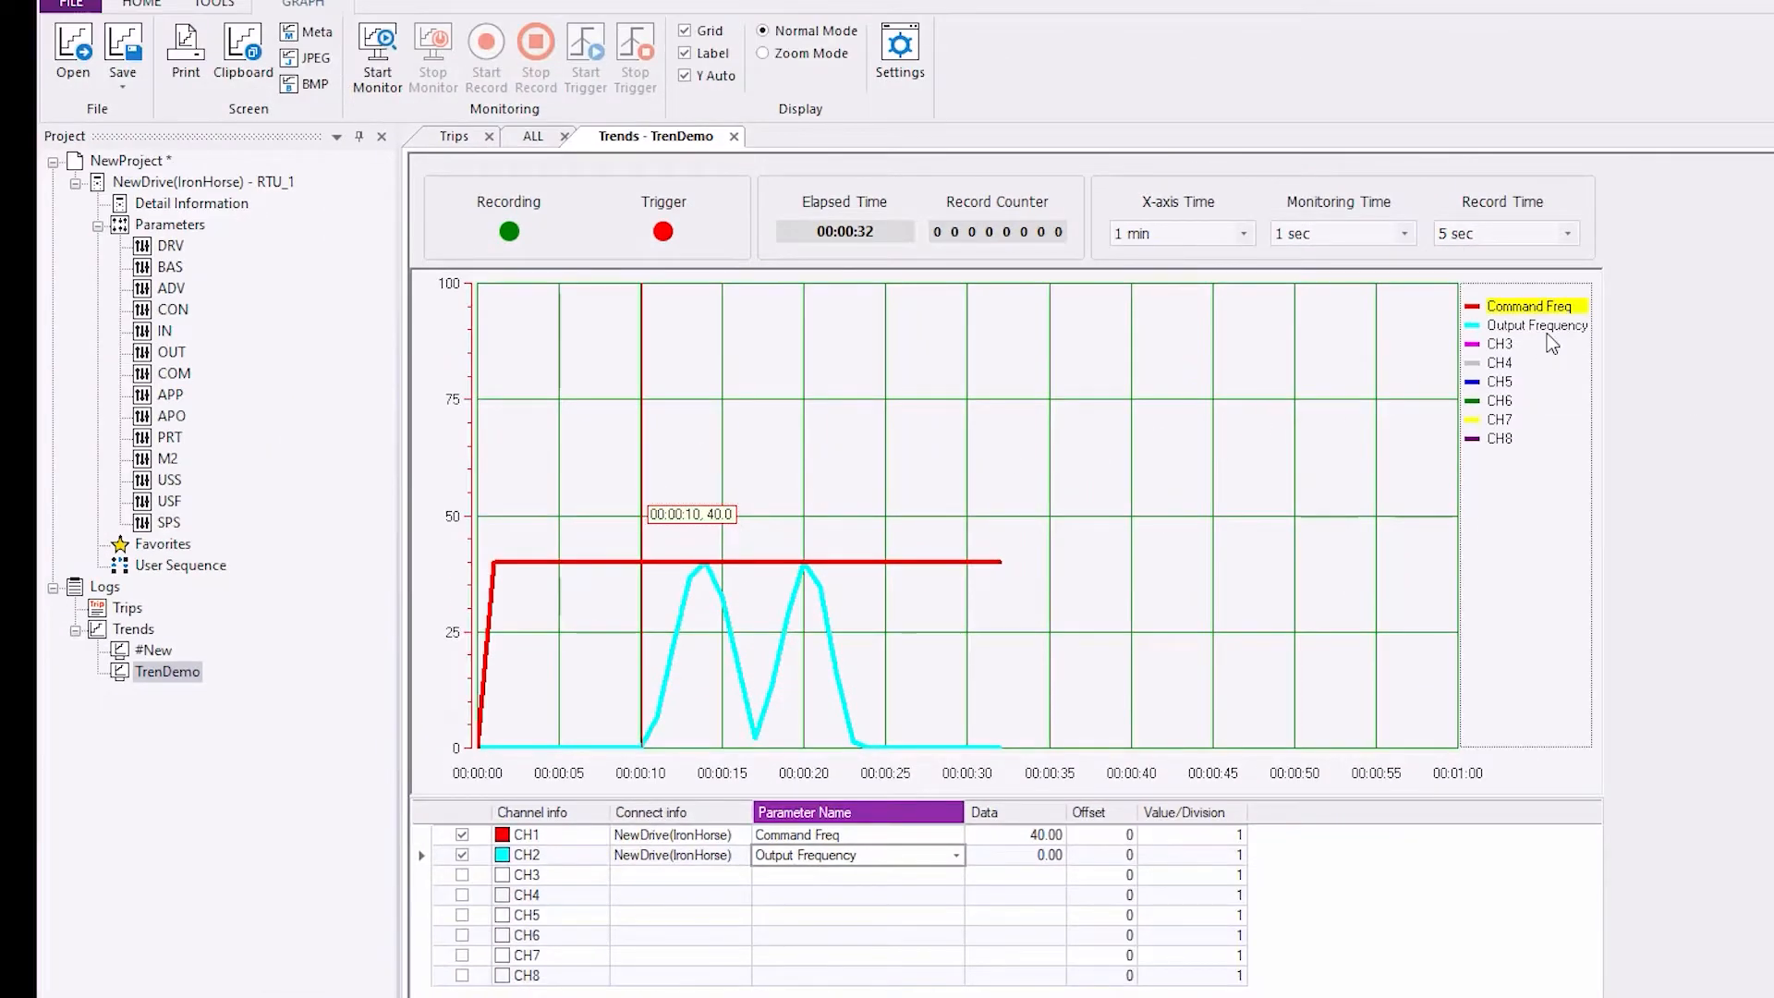
left_click(1532, 327)
left_click_drag(687, 476, 744, 480)
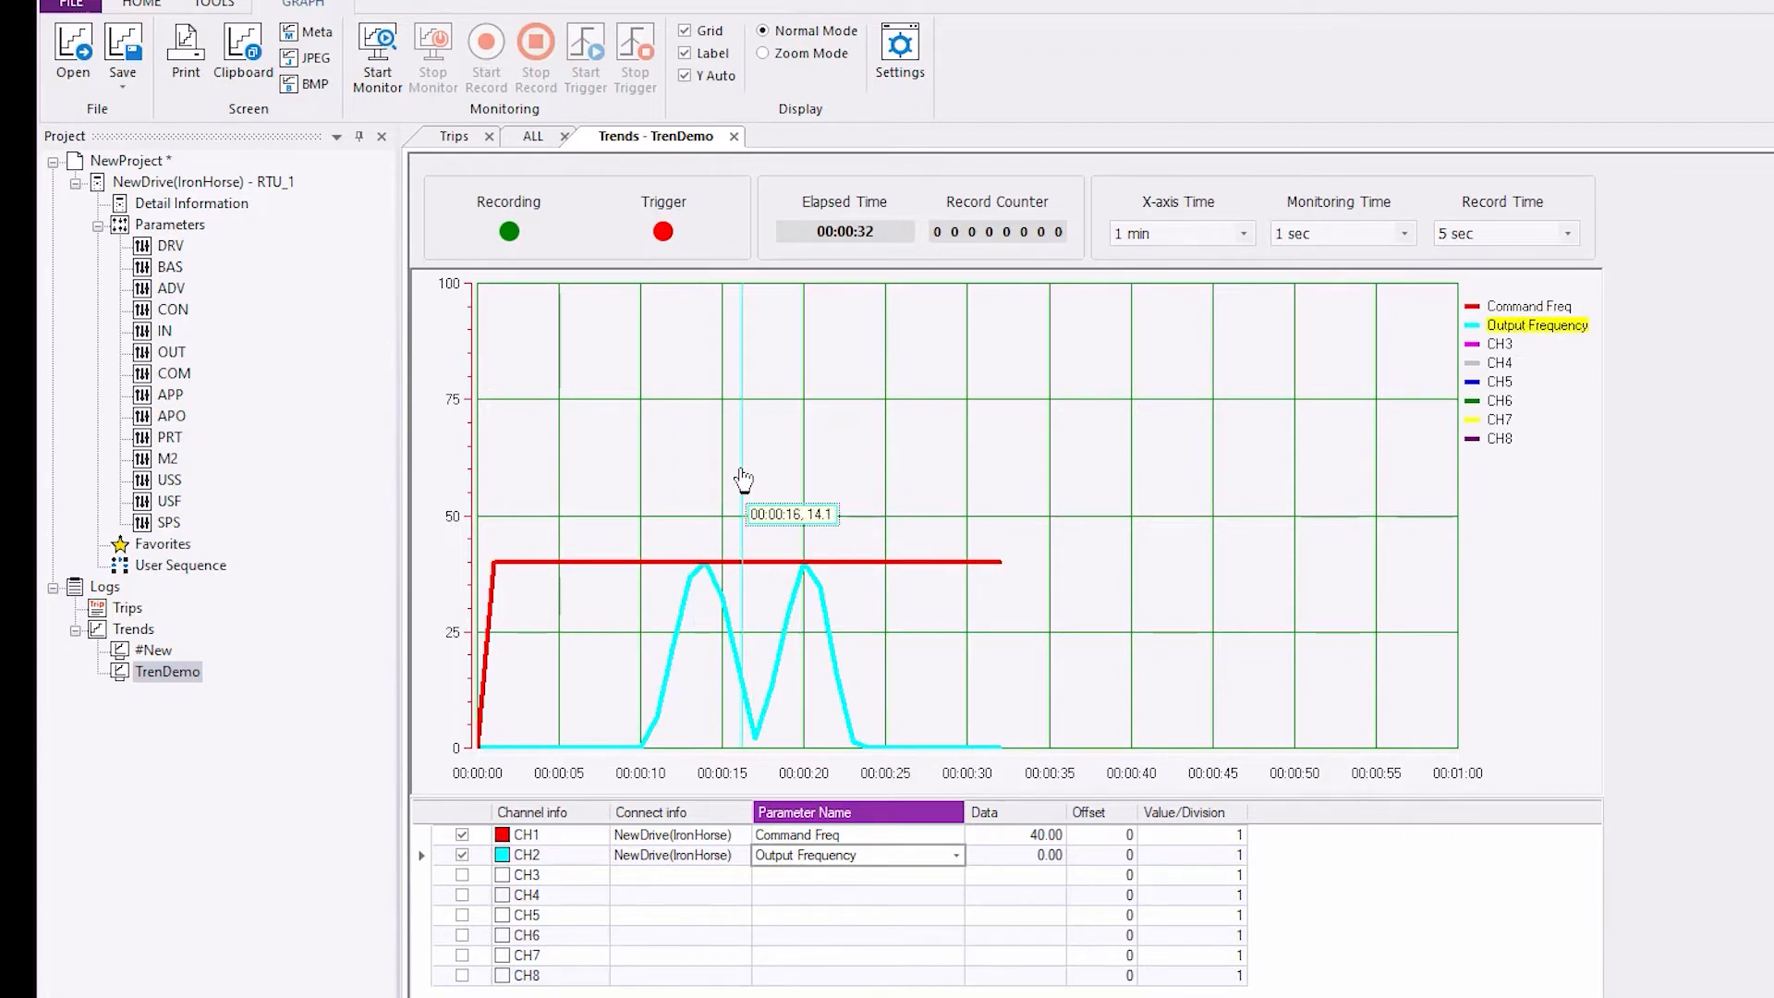
Try an X-axis time of 1 hour, and set it to 20 sec instead
left_click(1243, 236)
left_click(1175, 504)
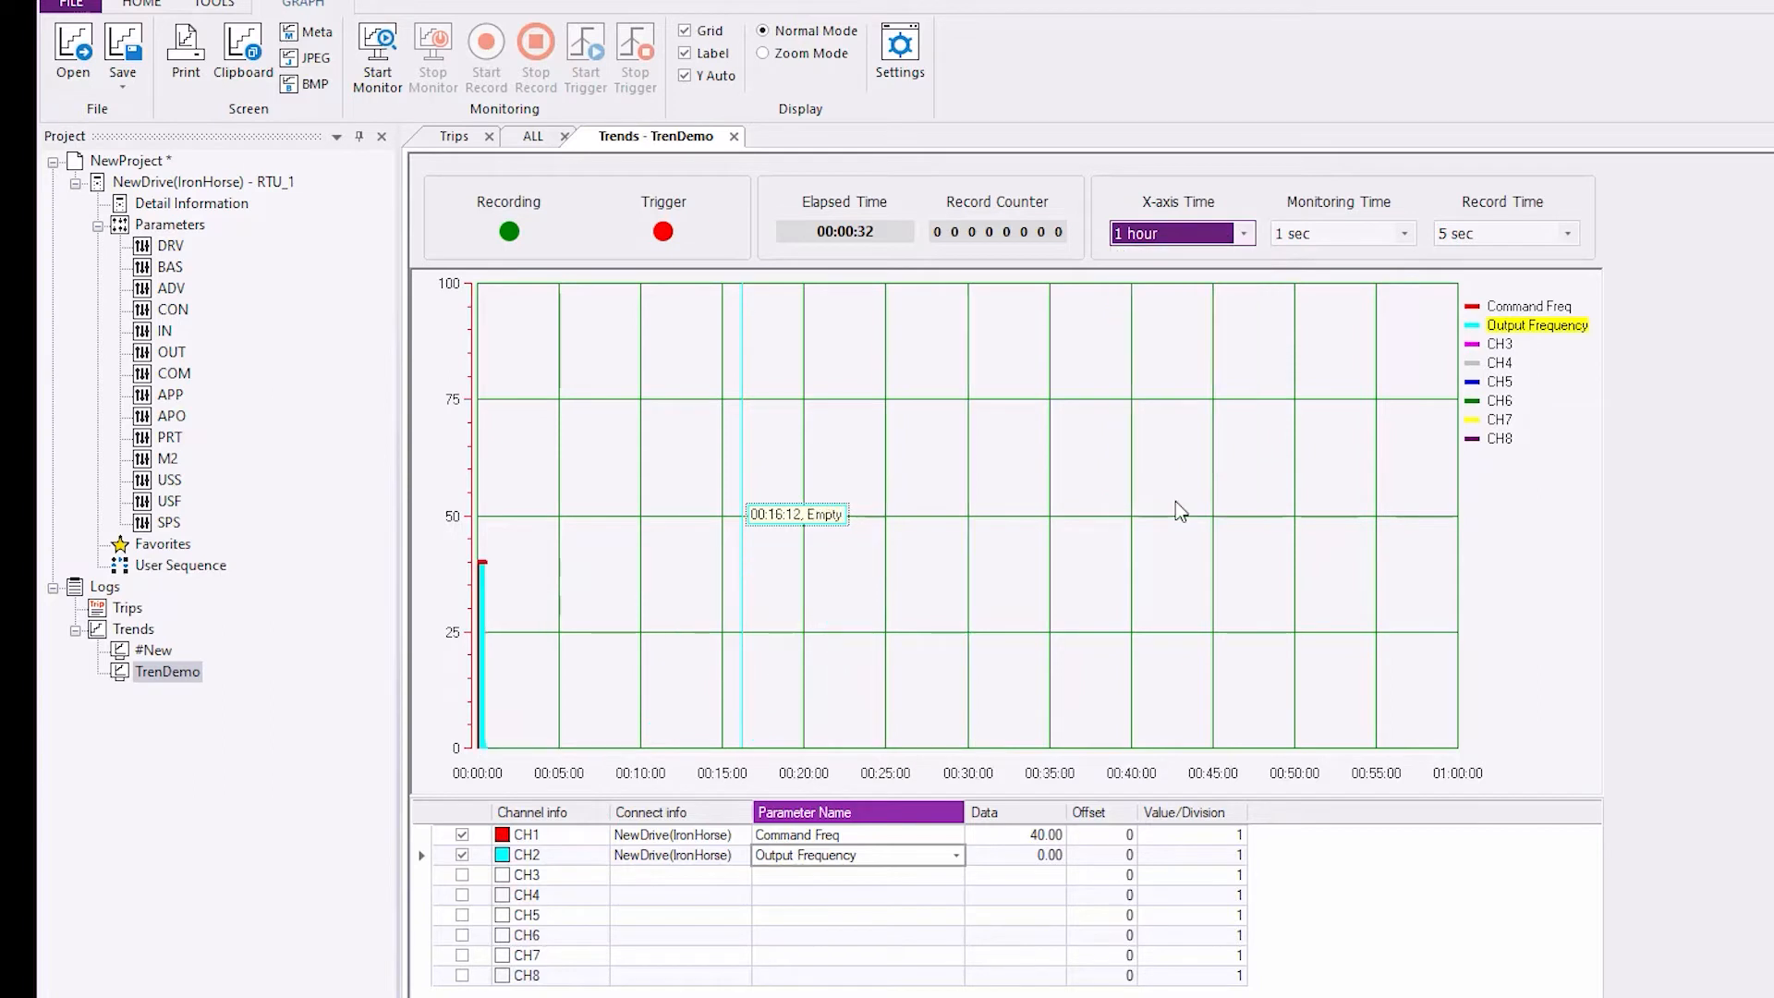
left_click(1247, 239)
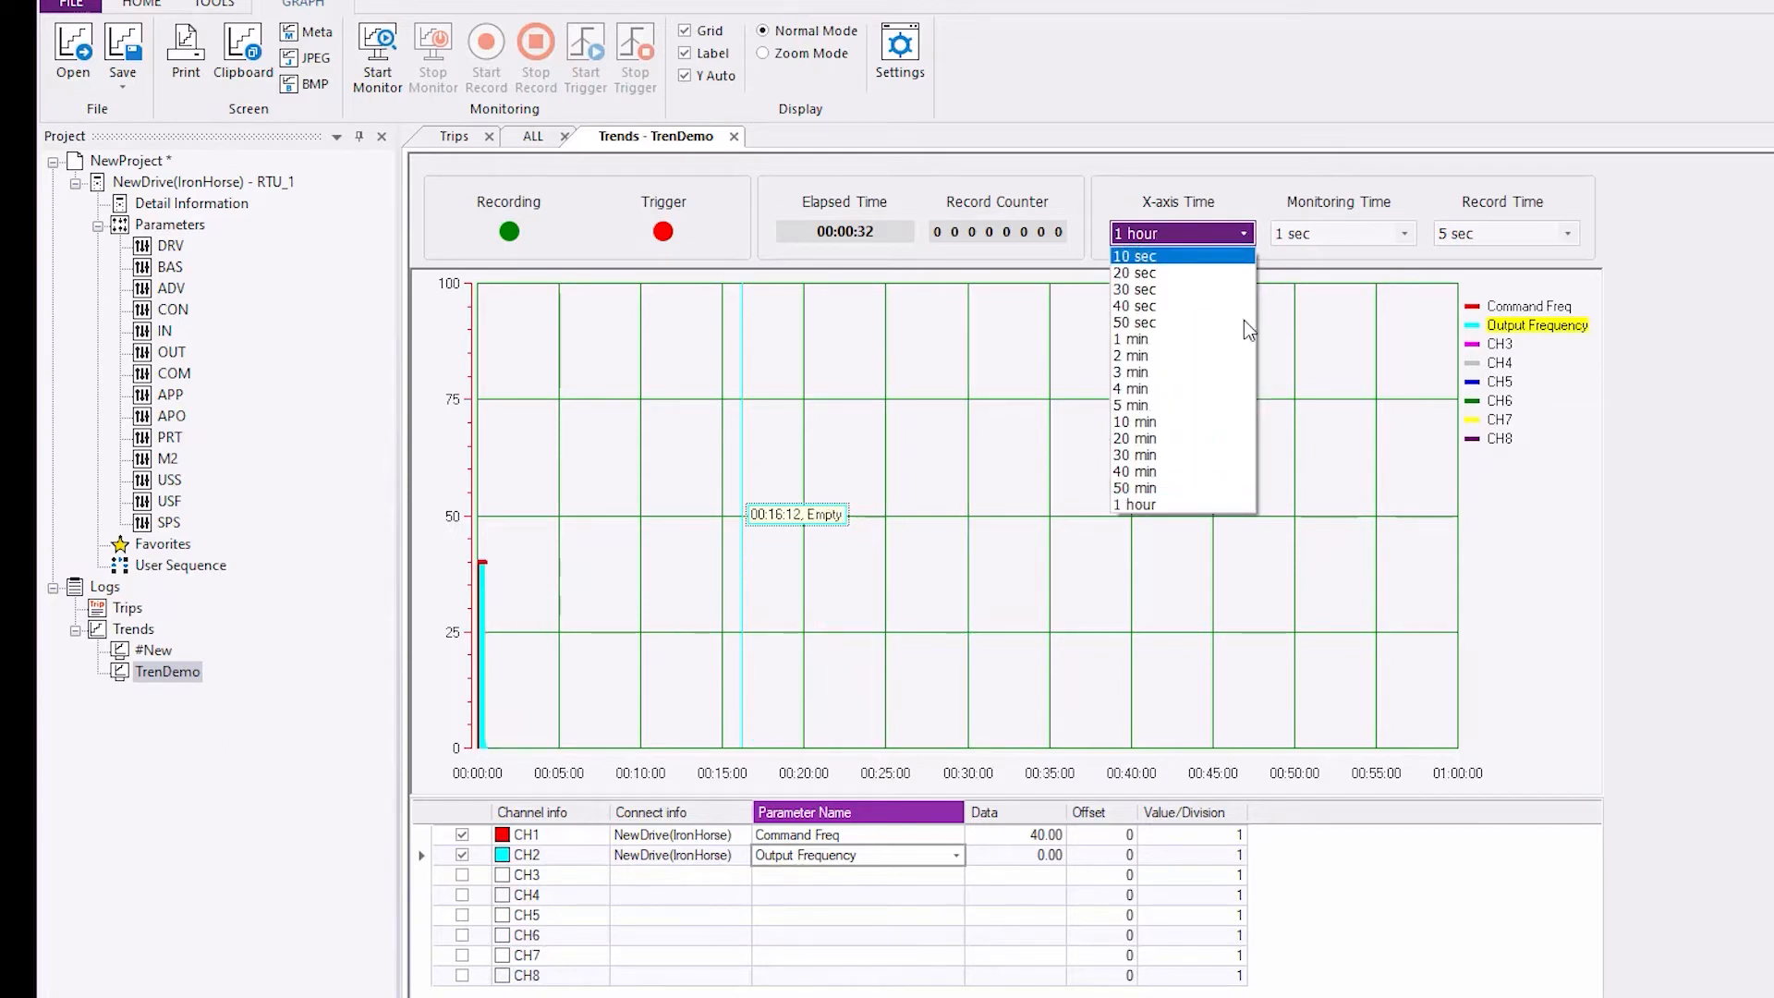
left_click(1160, 272)
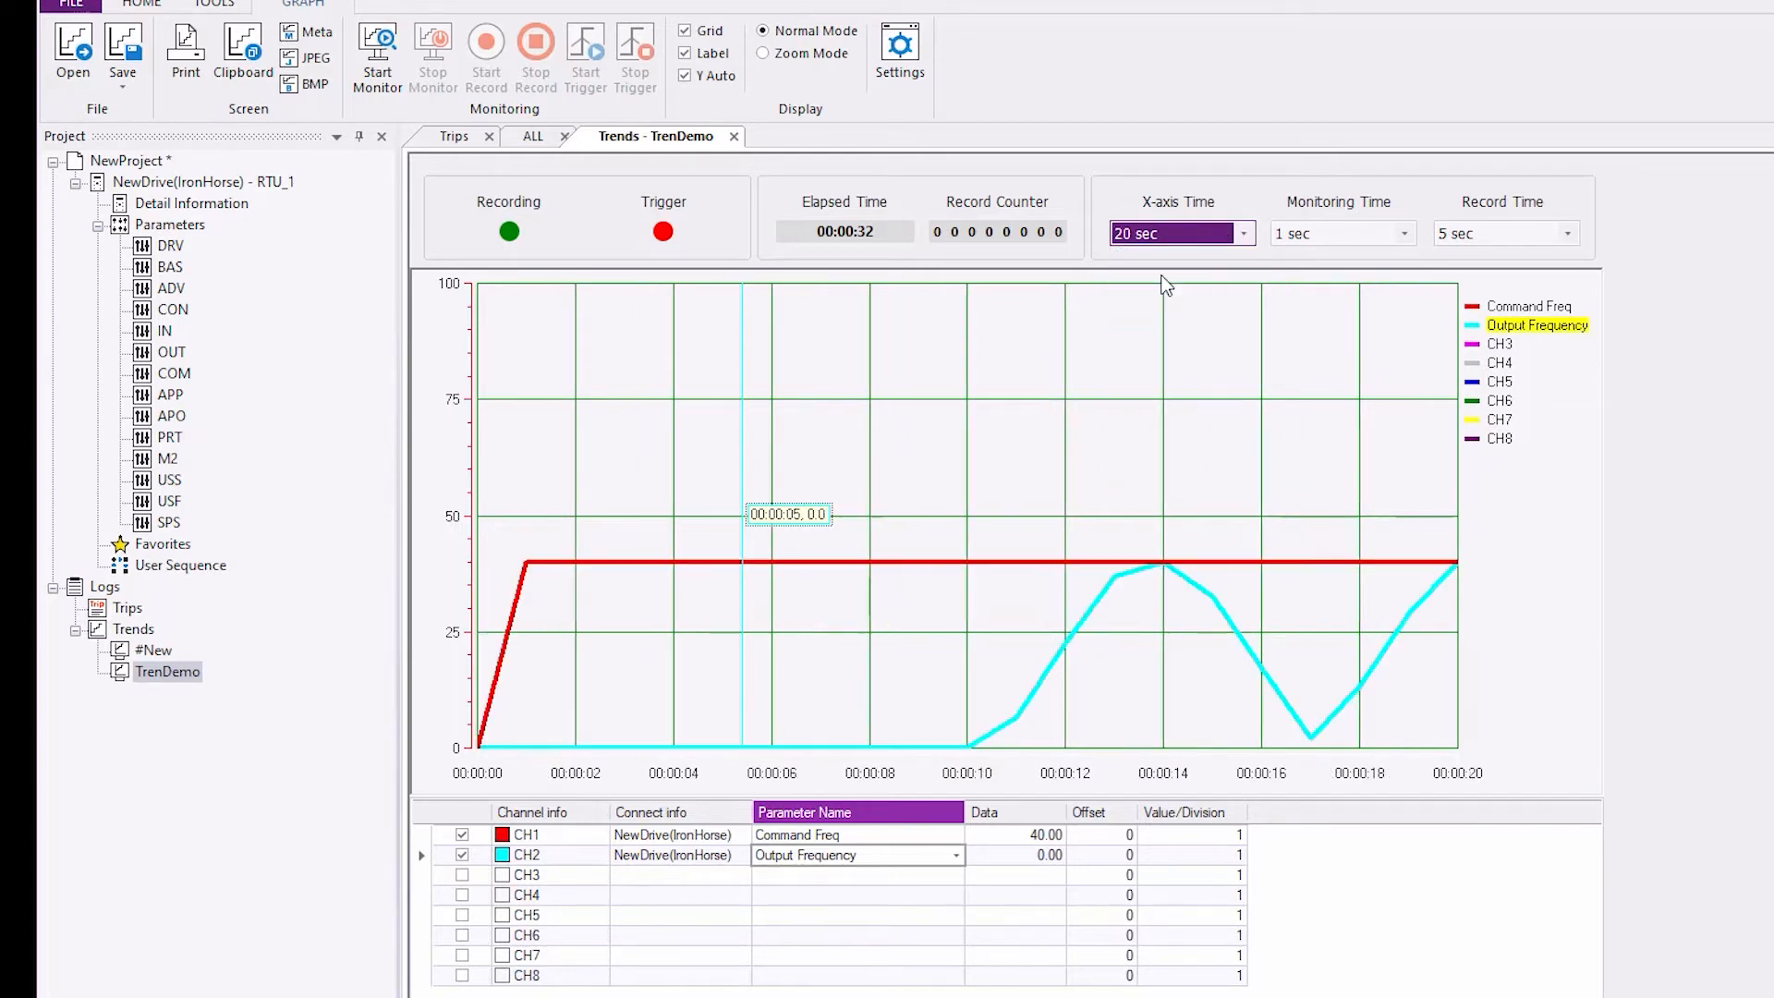
Switch the graph to Zoom Mode and shift its time axis to cover about 10 to 30 seconds
left_click(764, 54)
left_click_drag(1201, 781, 730, 796)
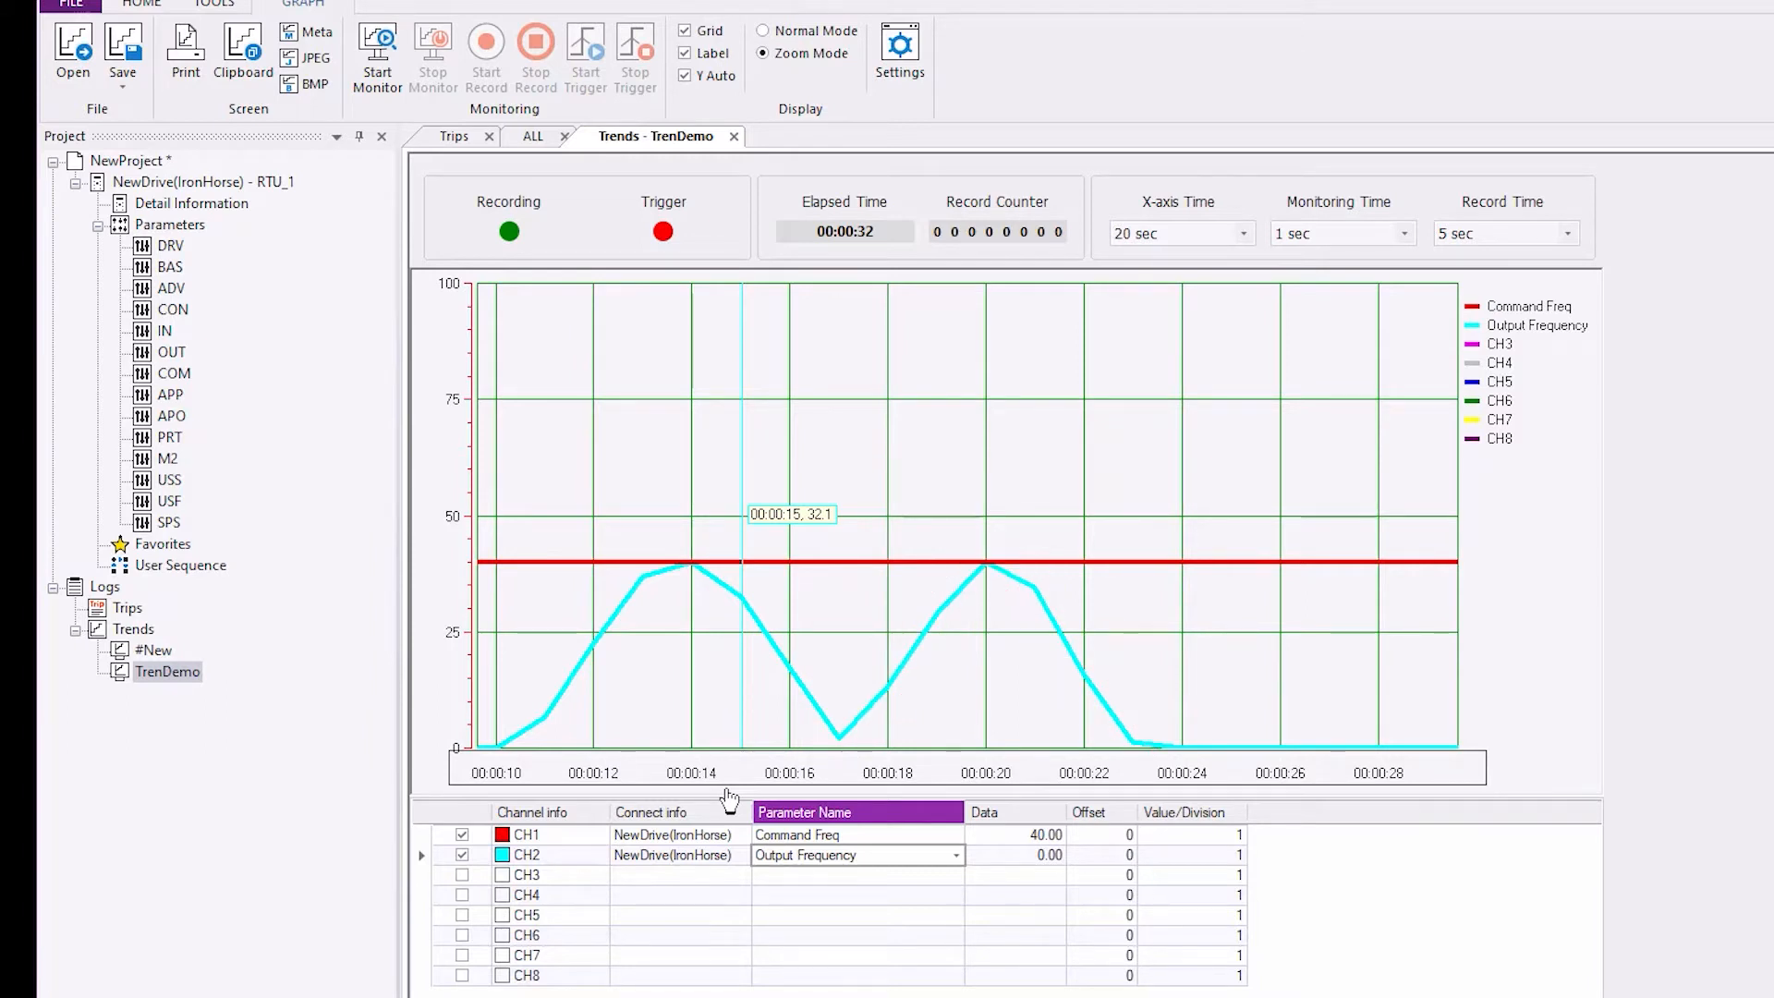
Check the available monitoring times, and set the record time to 2 sec
left_click(1406, 236)
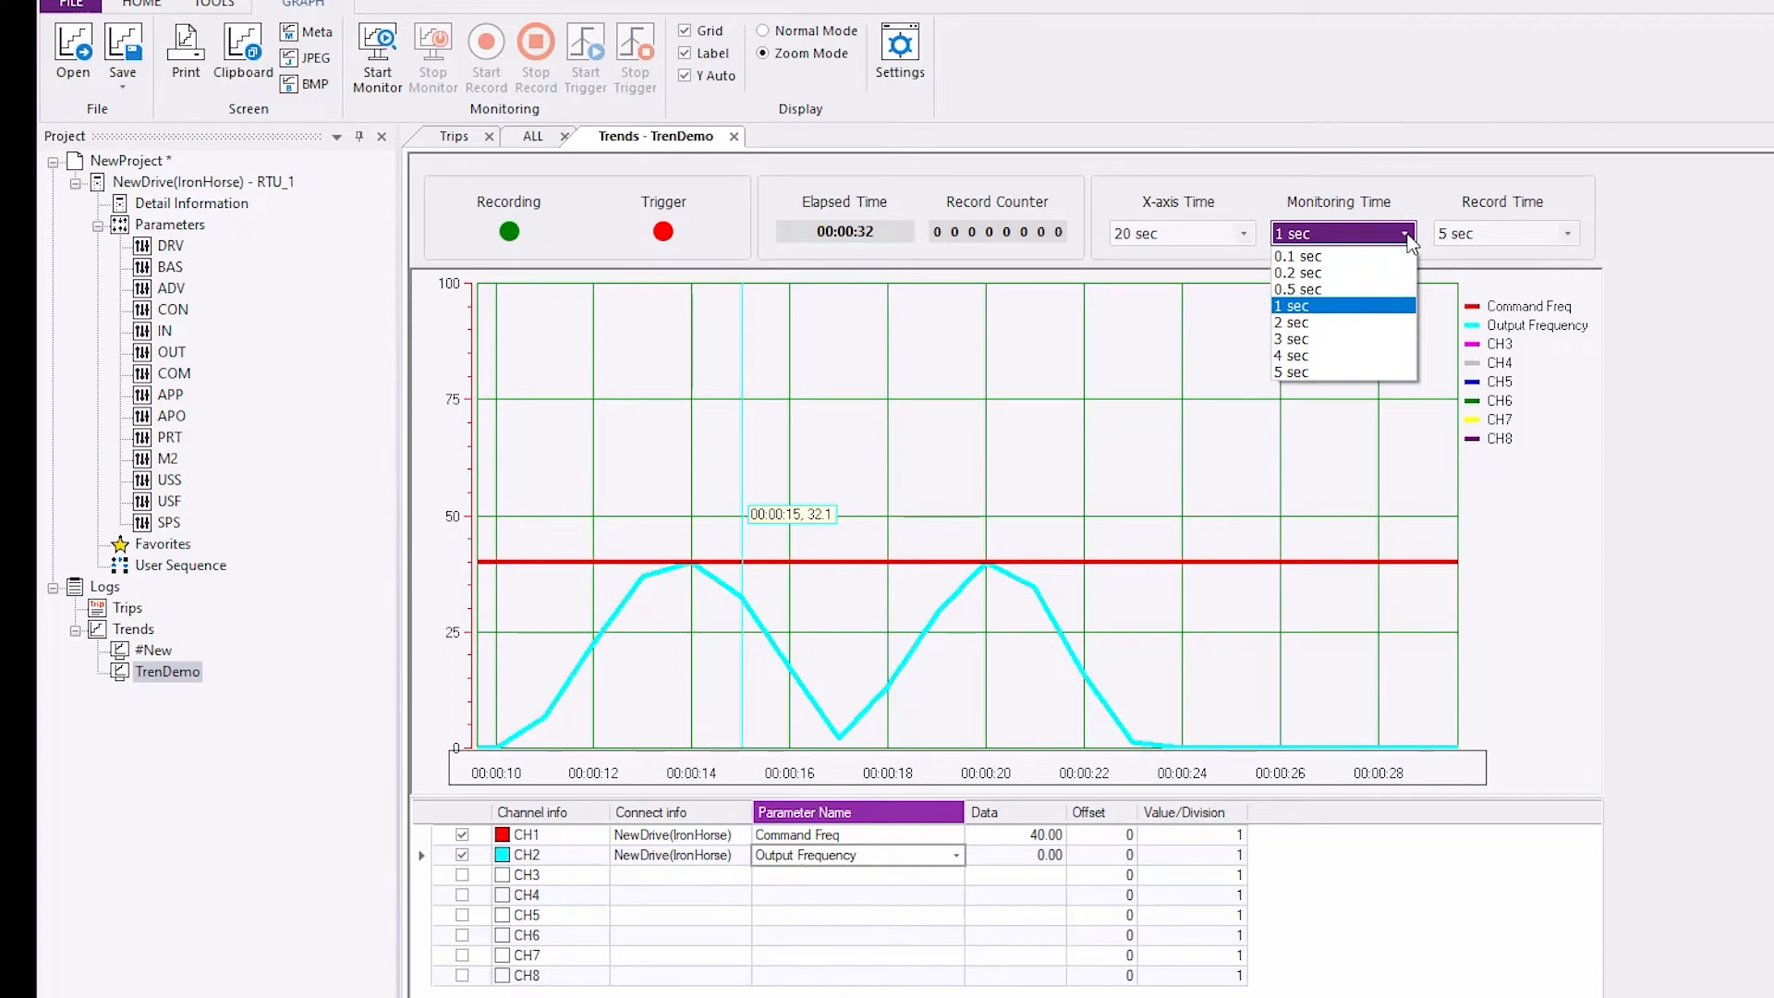
left_click(1406, 235)
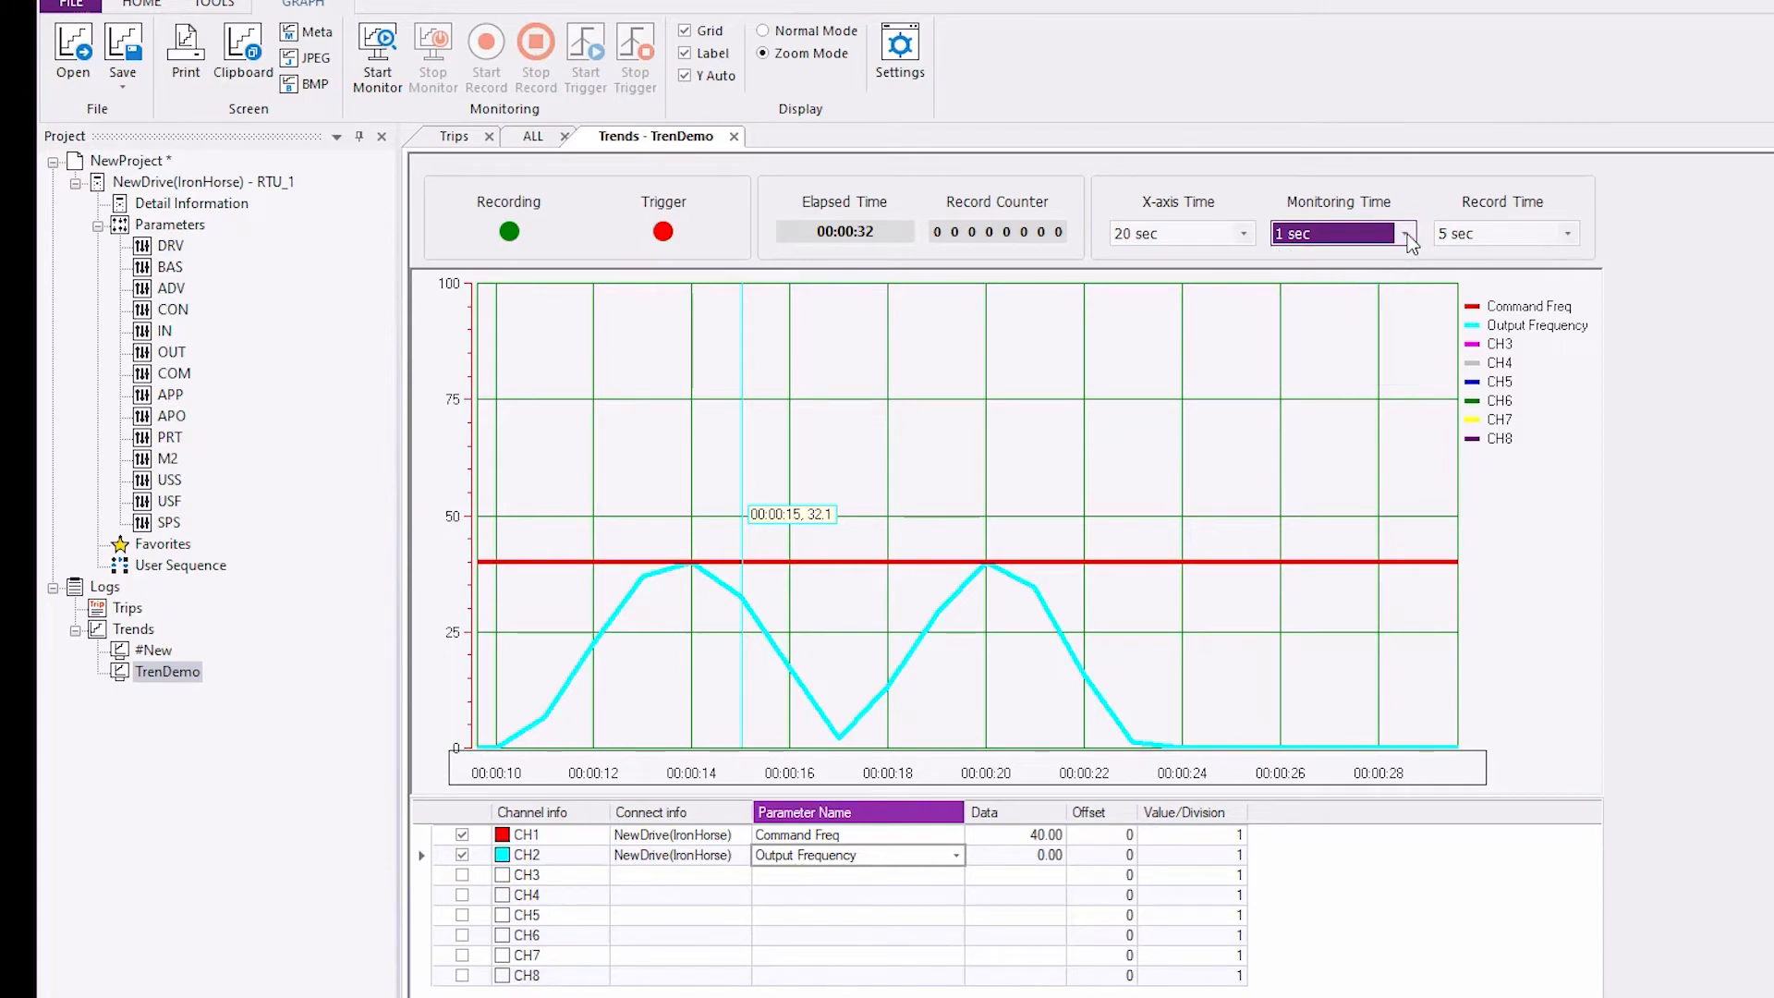
left_click(1568, 235)
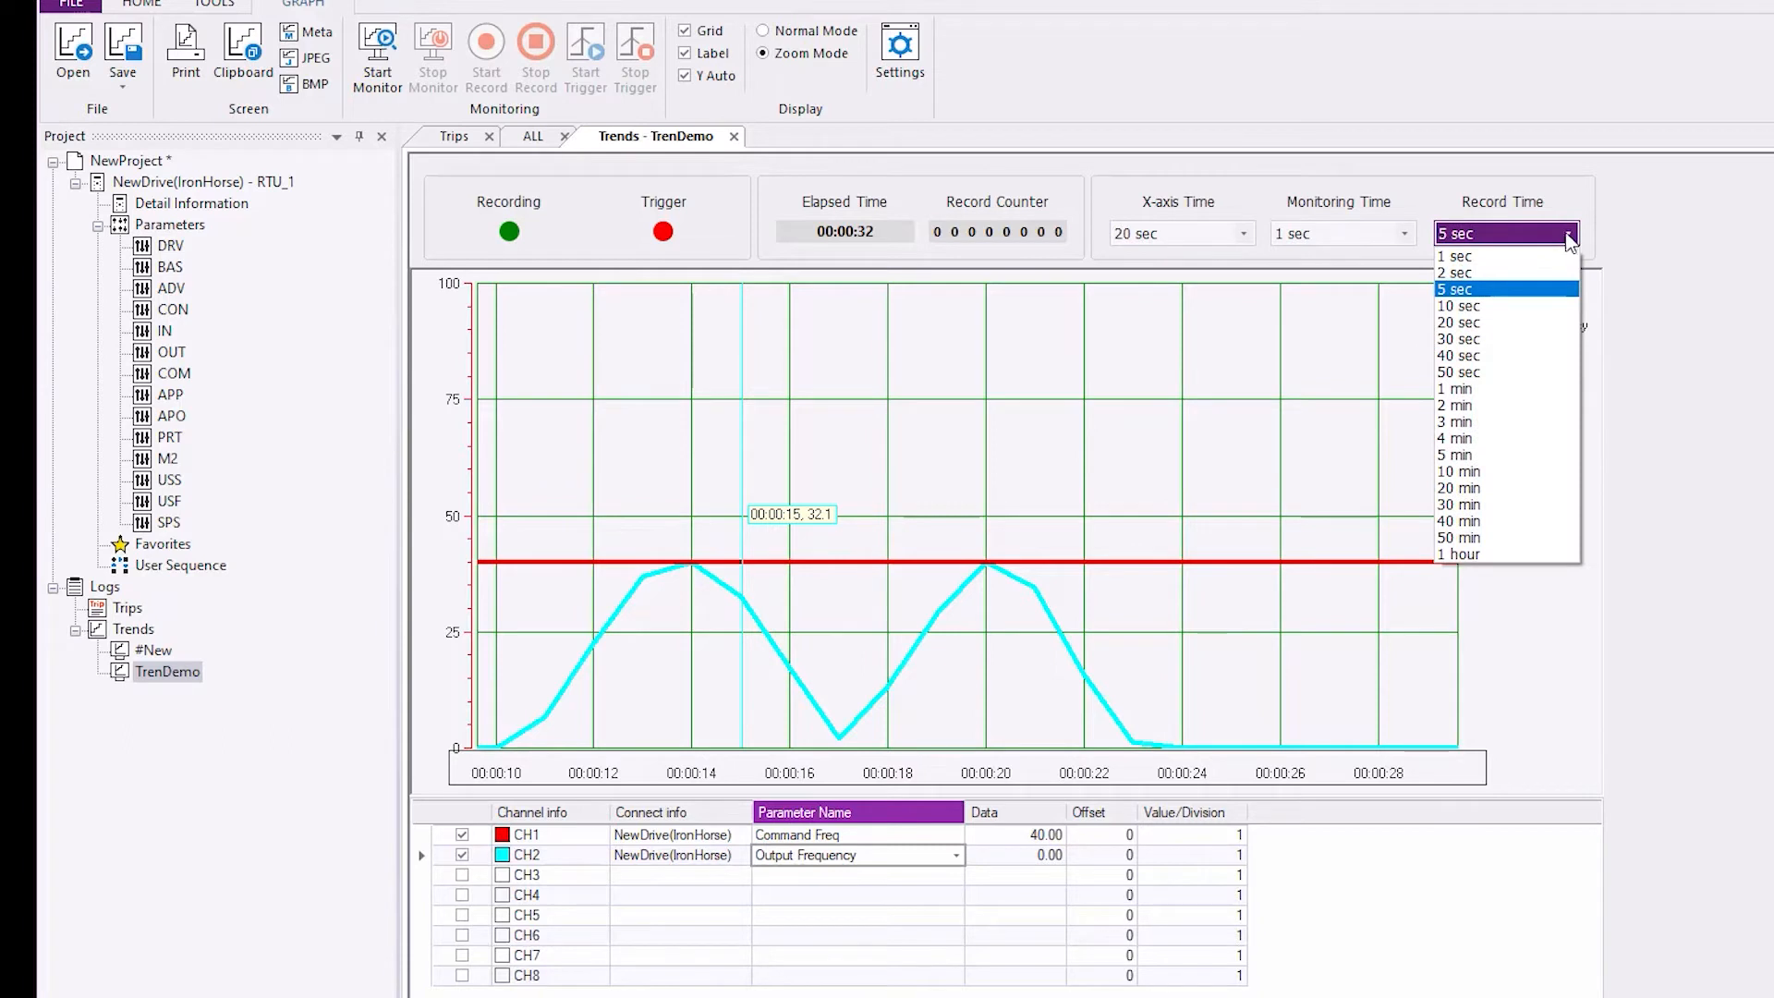
left_click(1534, 274)
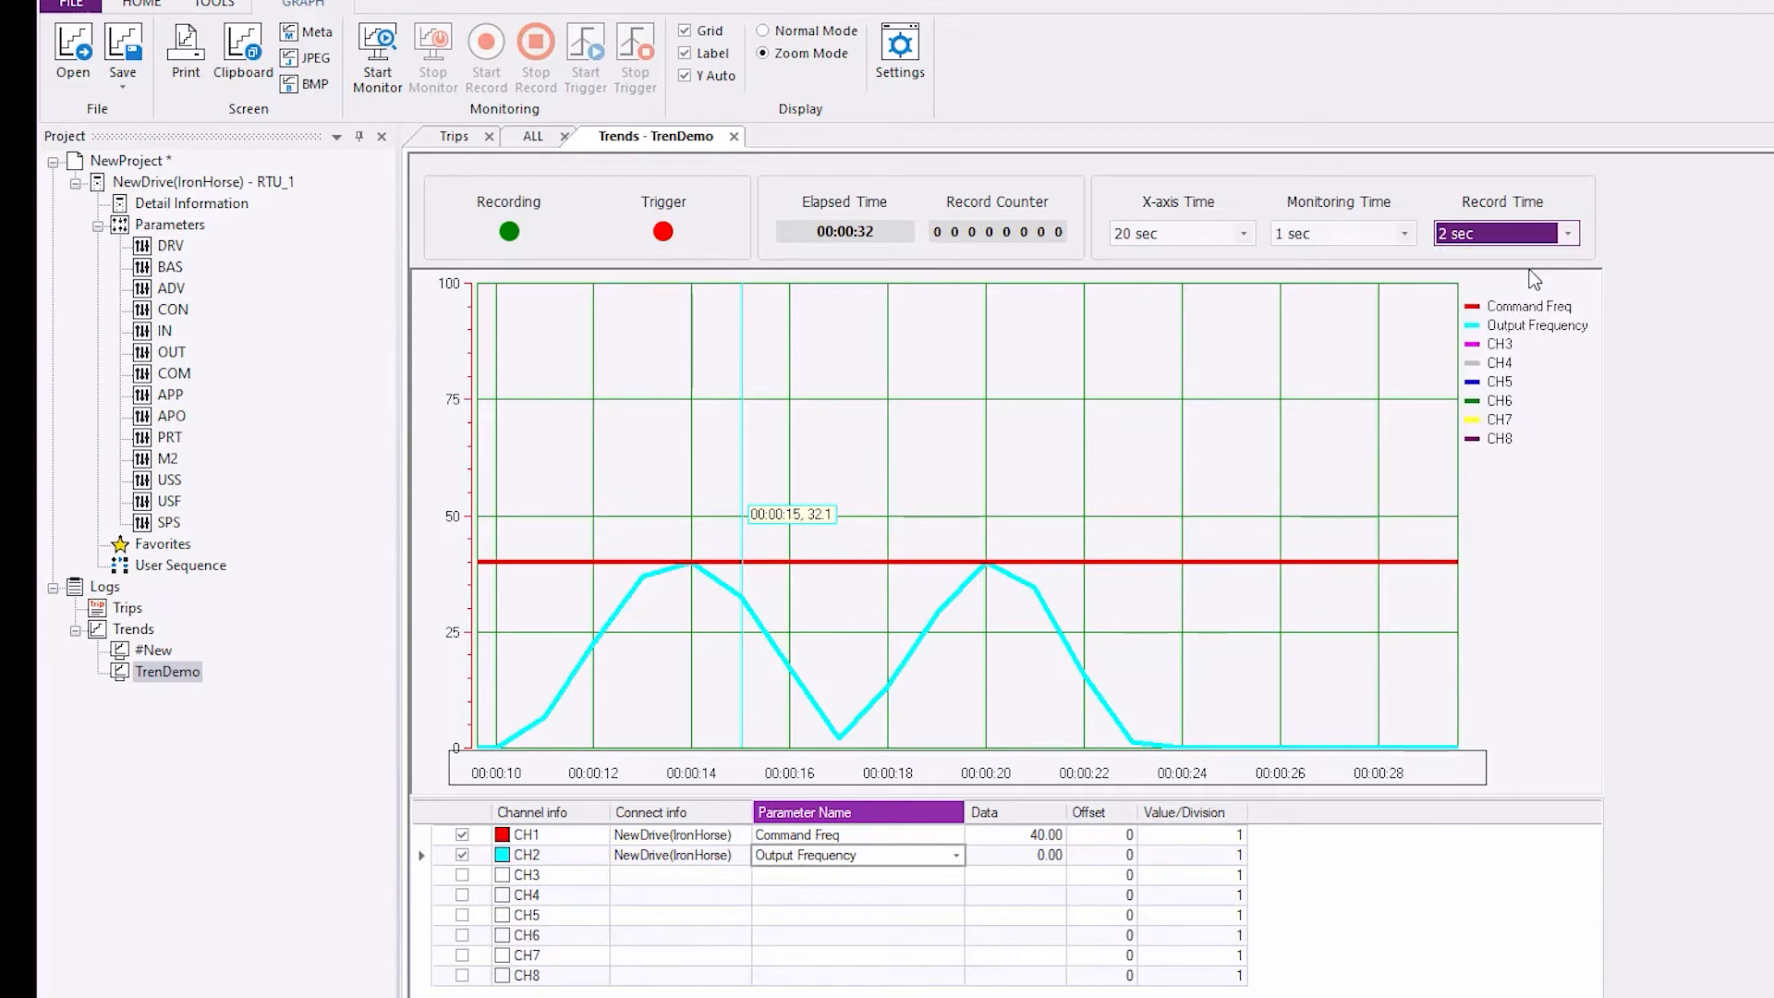
Start a new monitoring run with recording on, and stop it after about 38 seconds
left_click(379, 53)
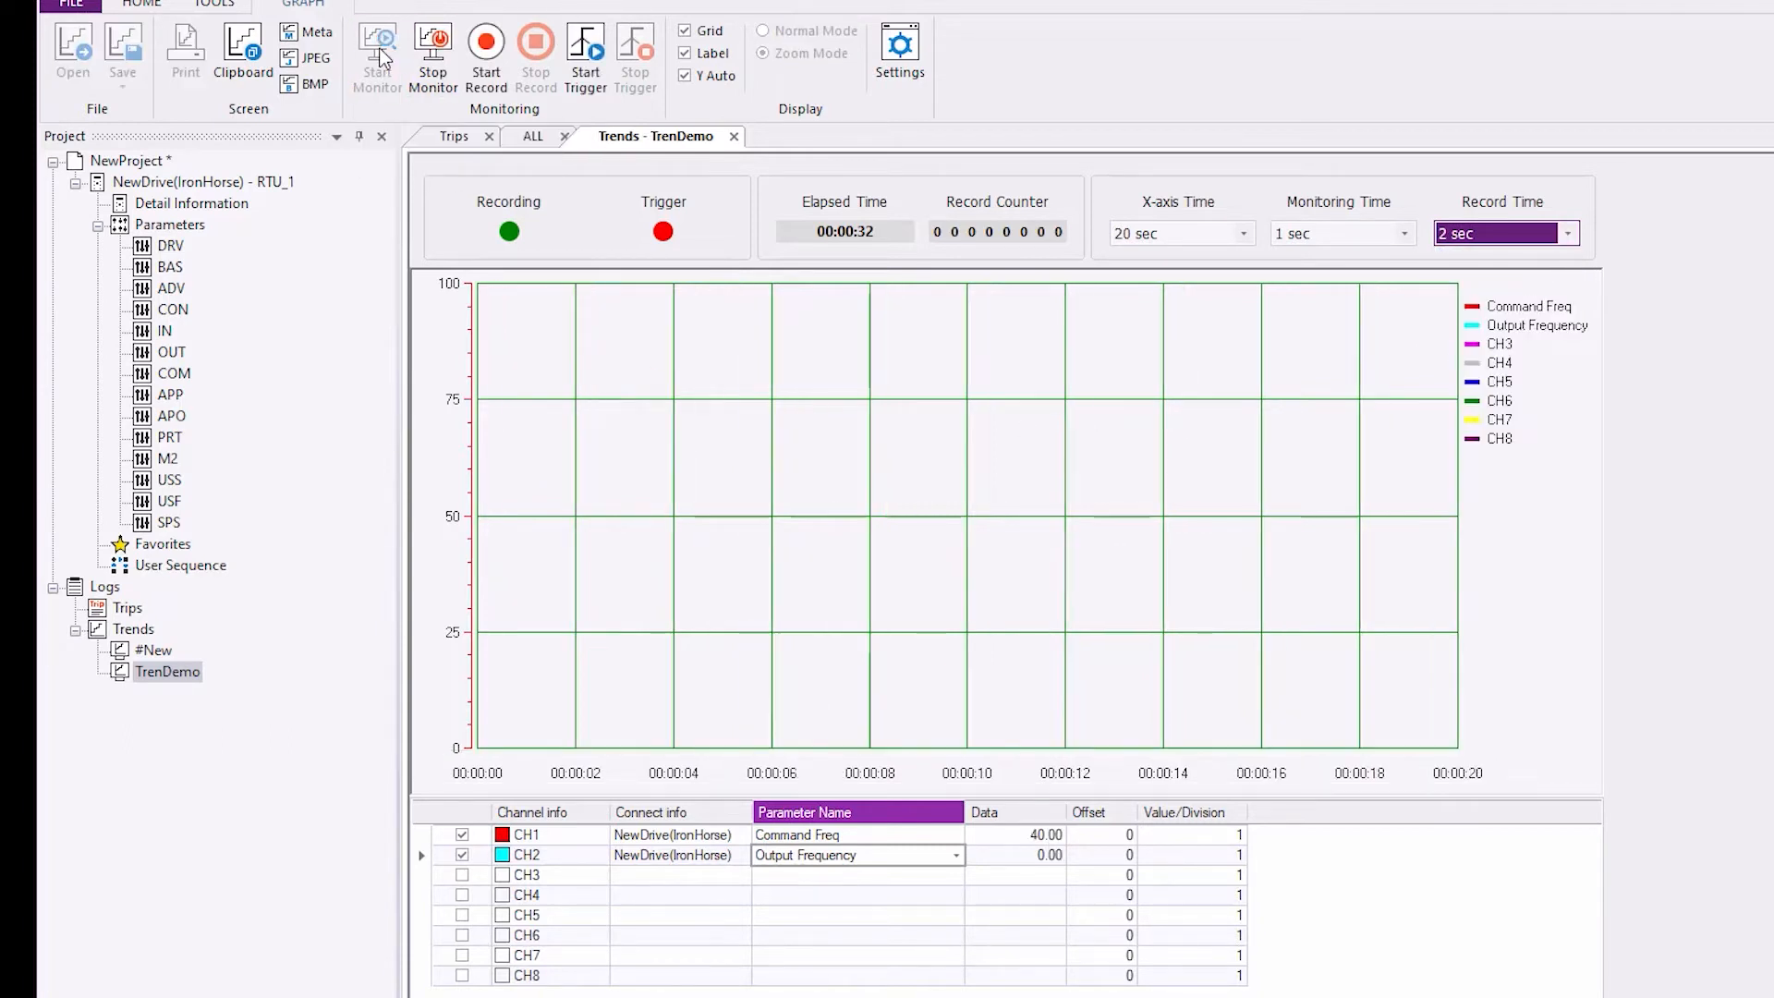
left_click(488, 51)
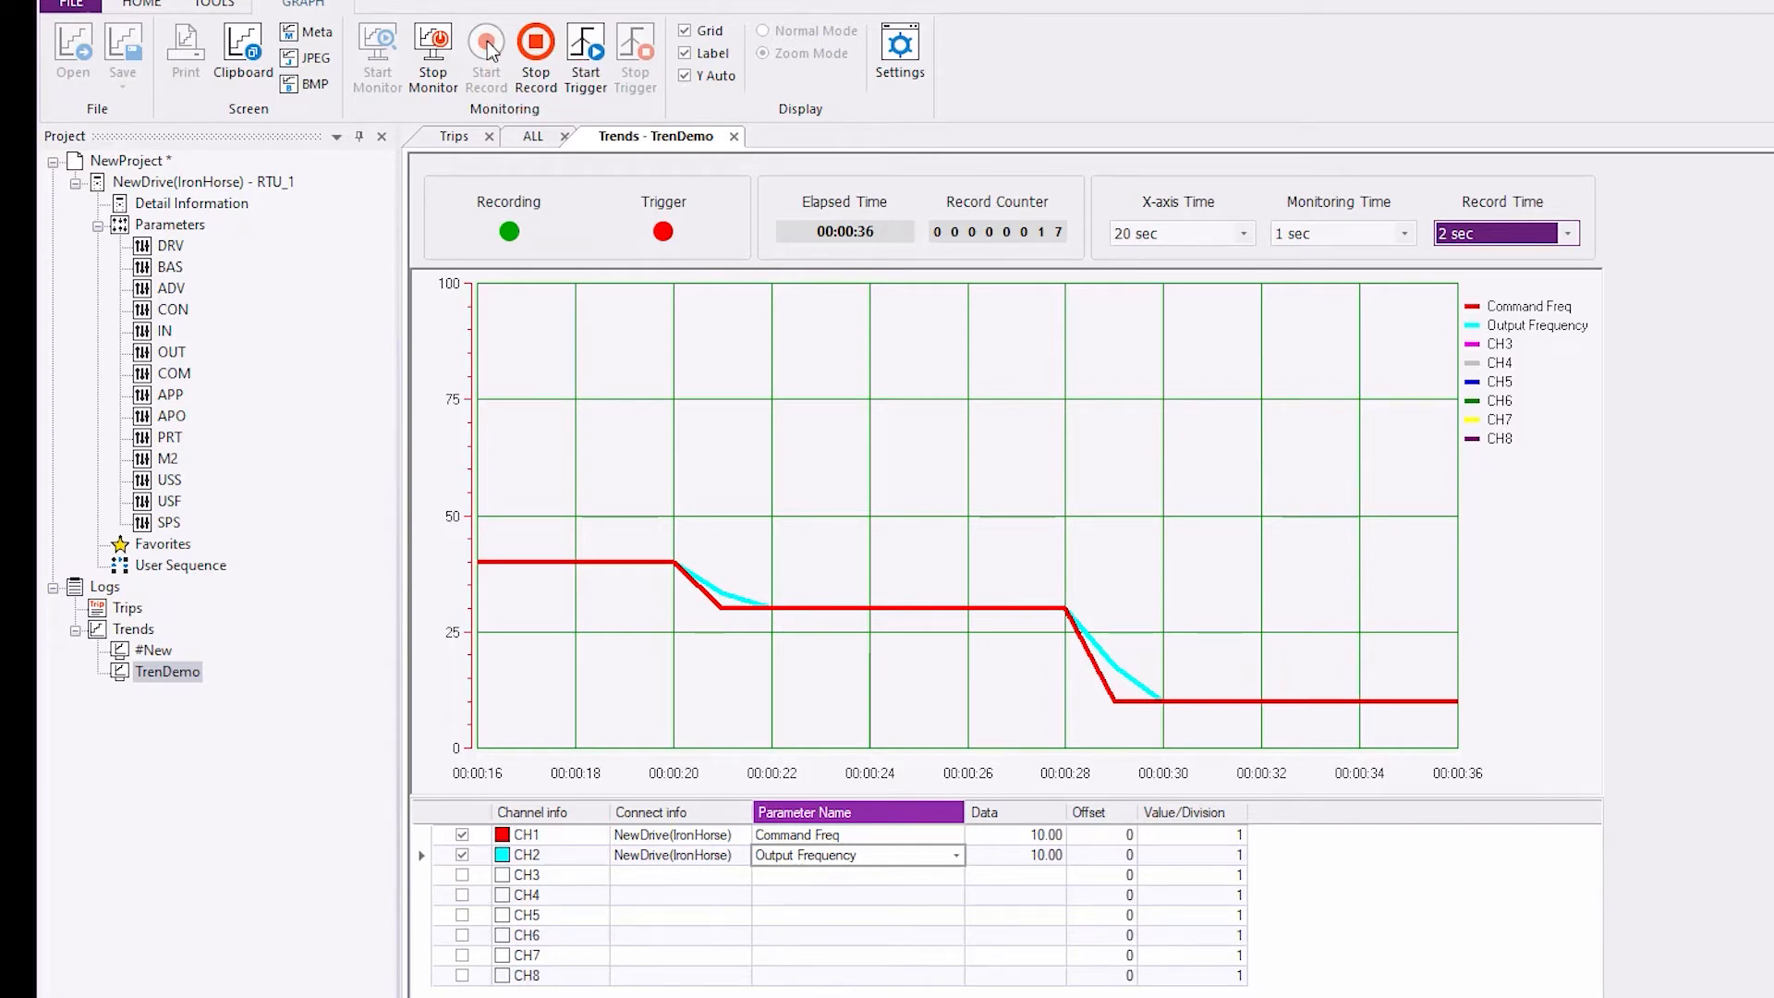
left_click(427, 47)
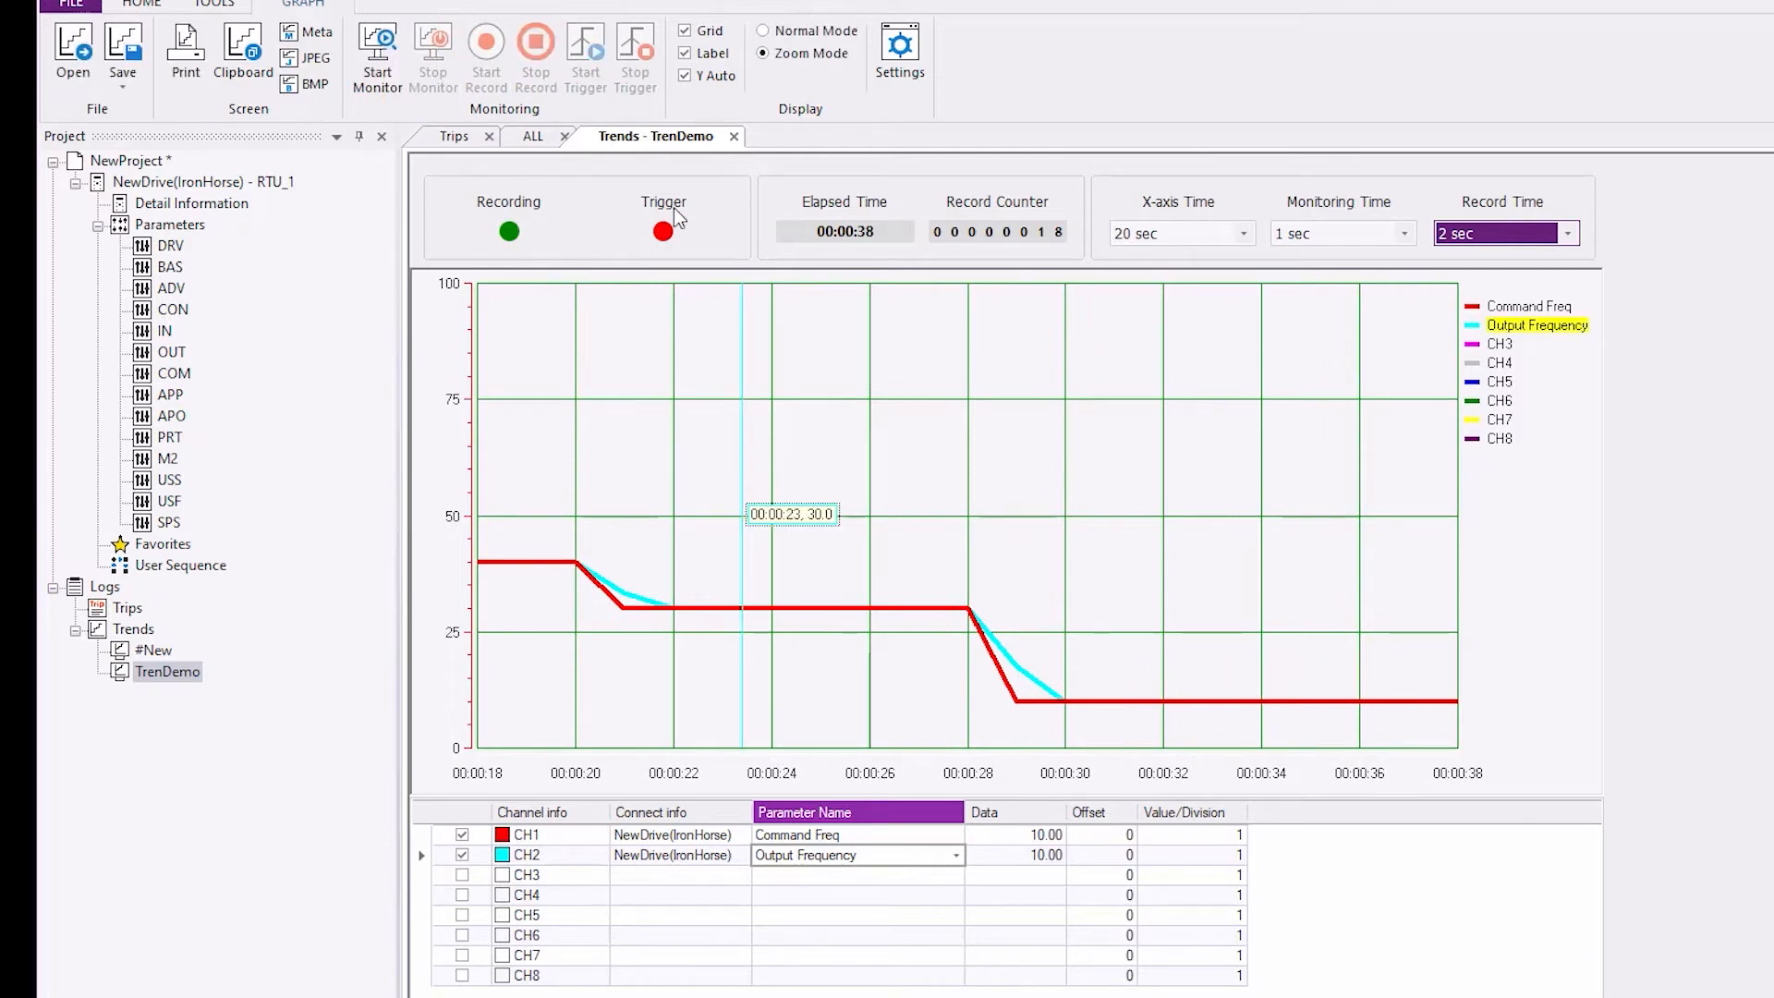
Open the trigger and record settings of the trend, and review the recorded CSV snapshot in Excel
left_click(892, 51)
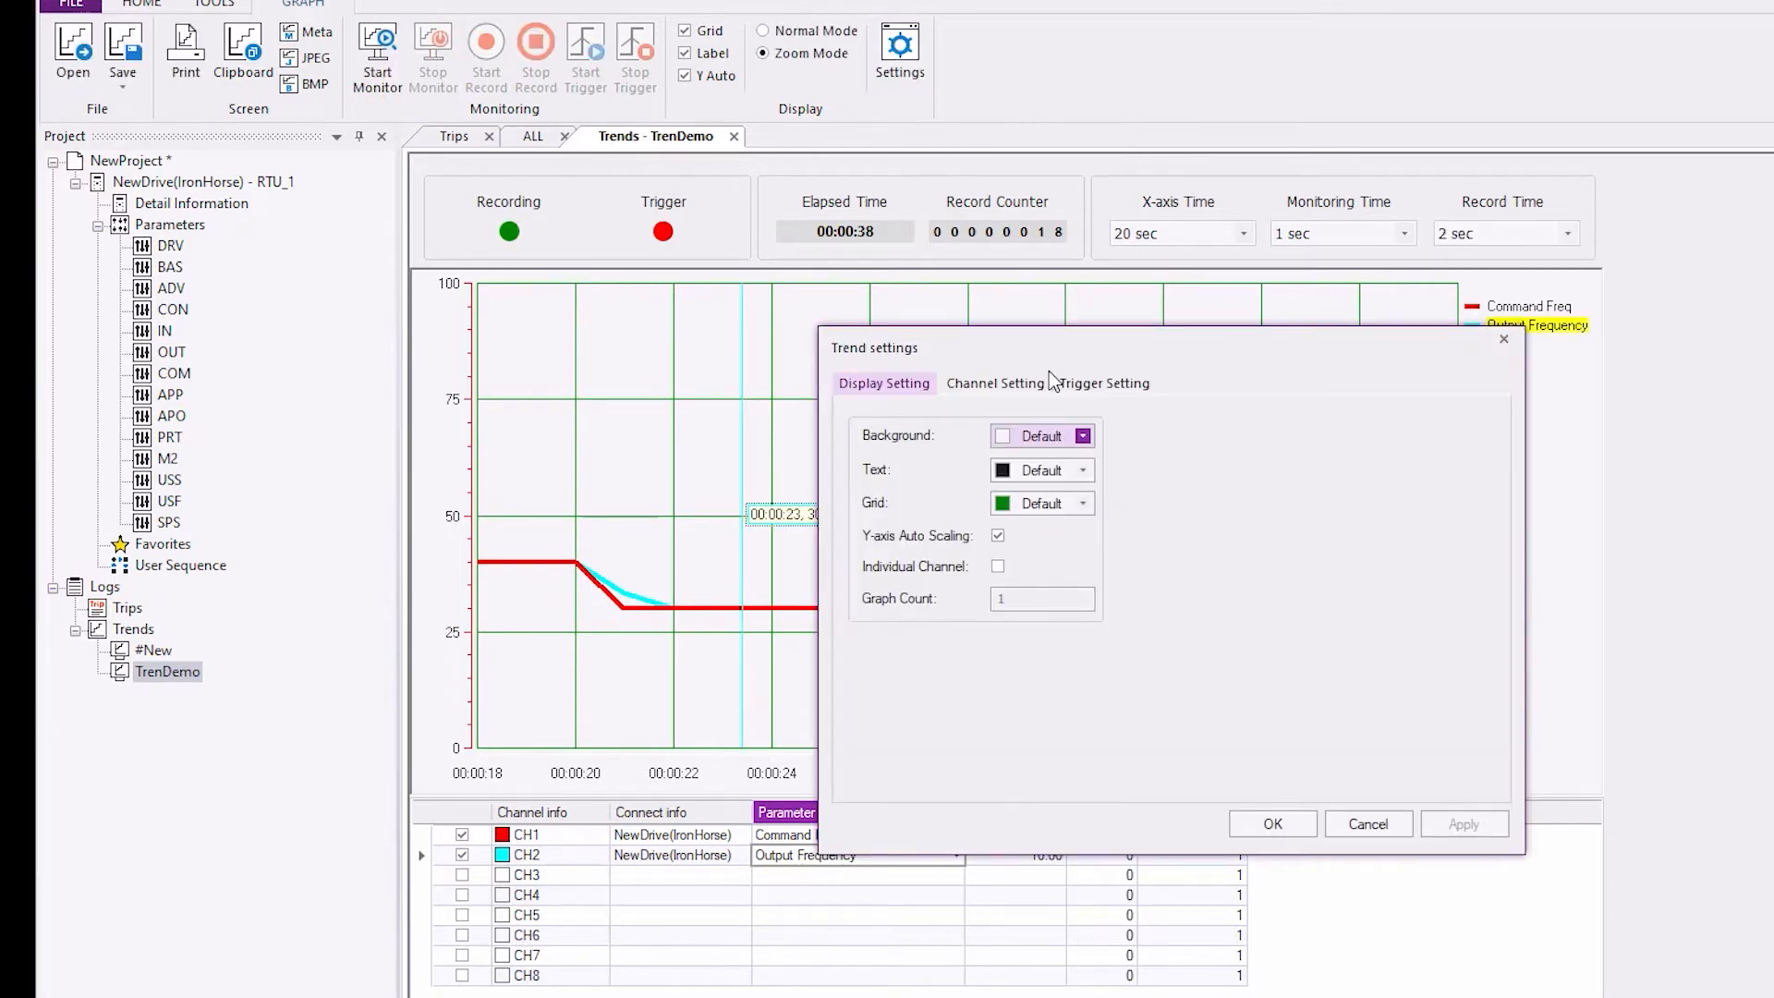
left_click(1090, 382)
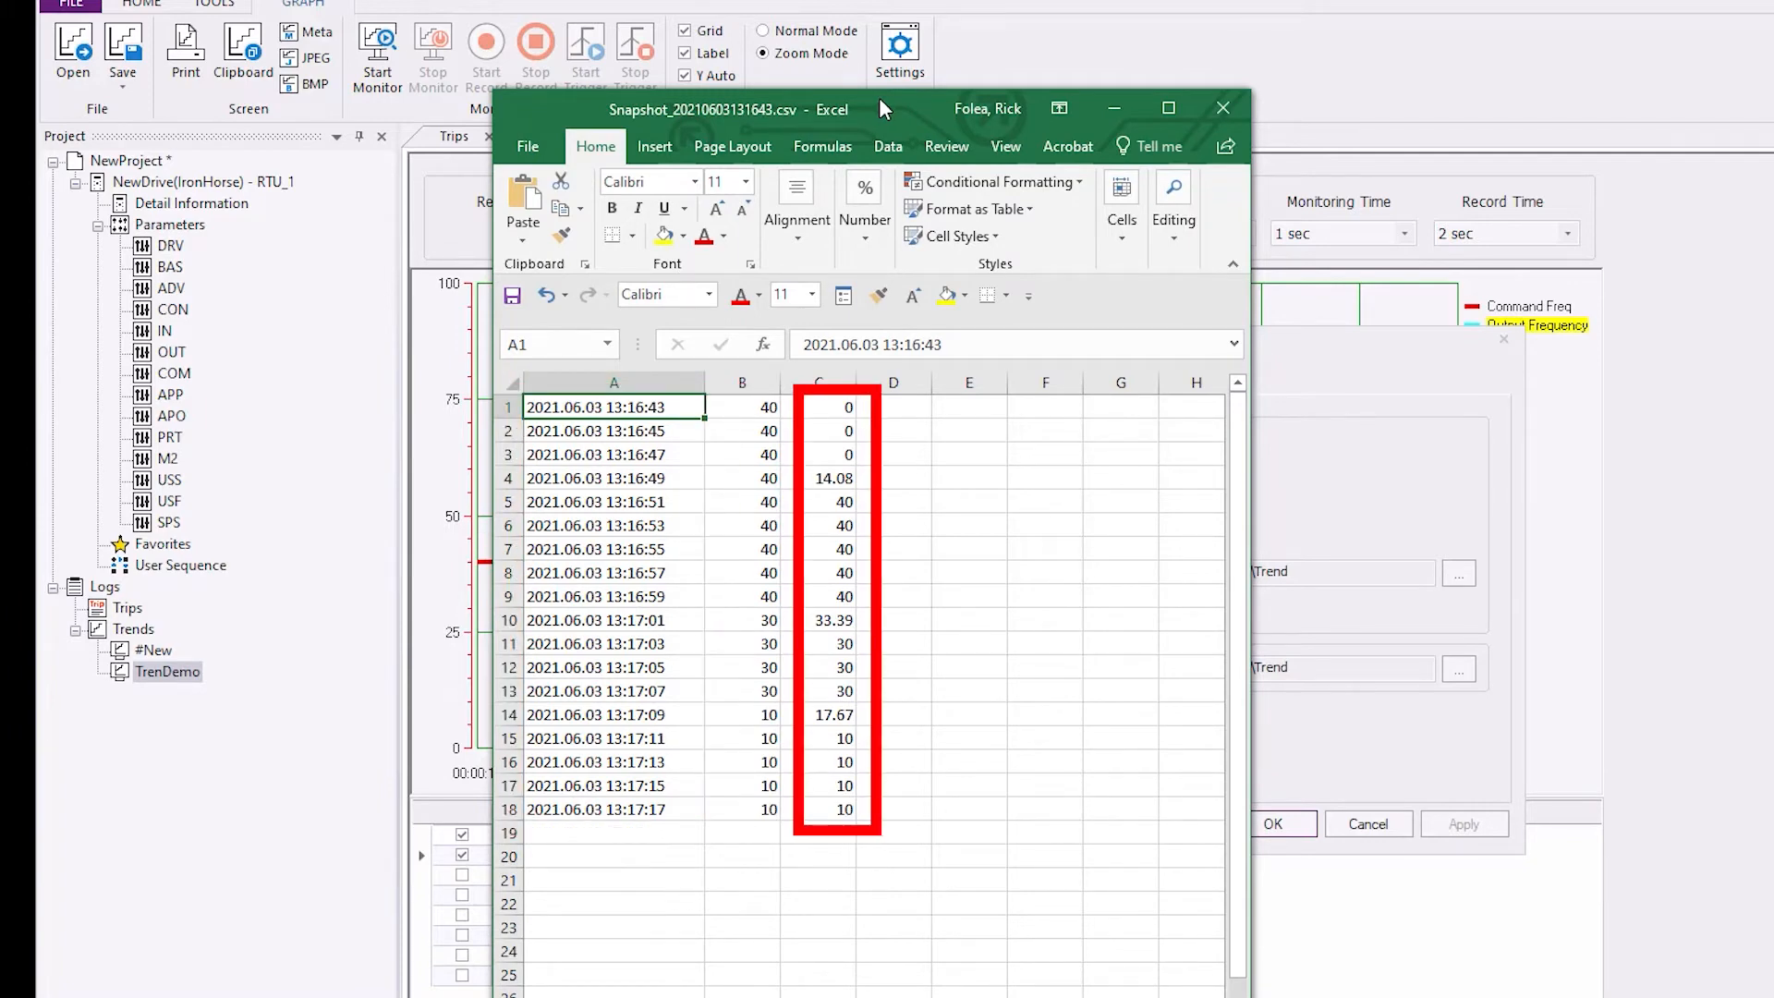
left_click(1115, 109)
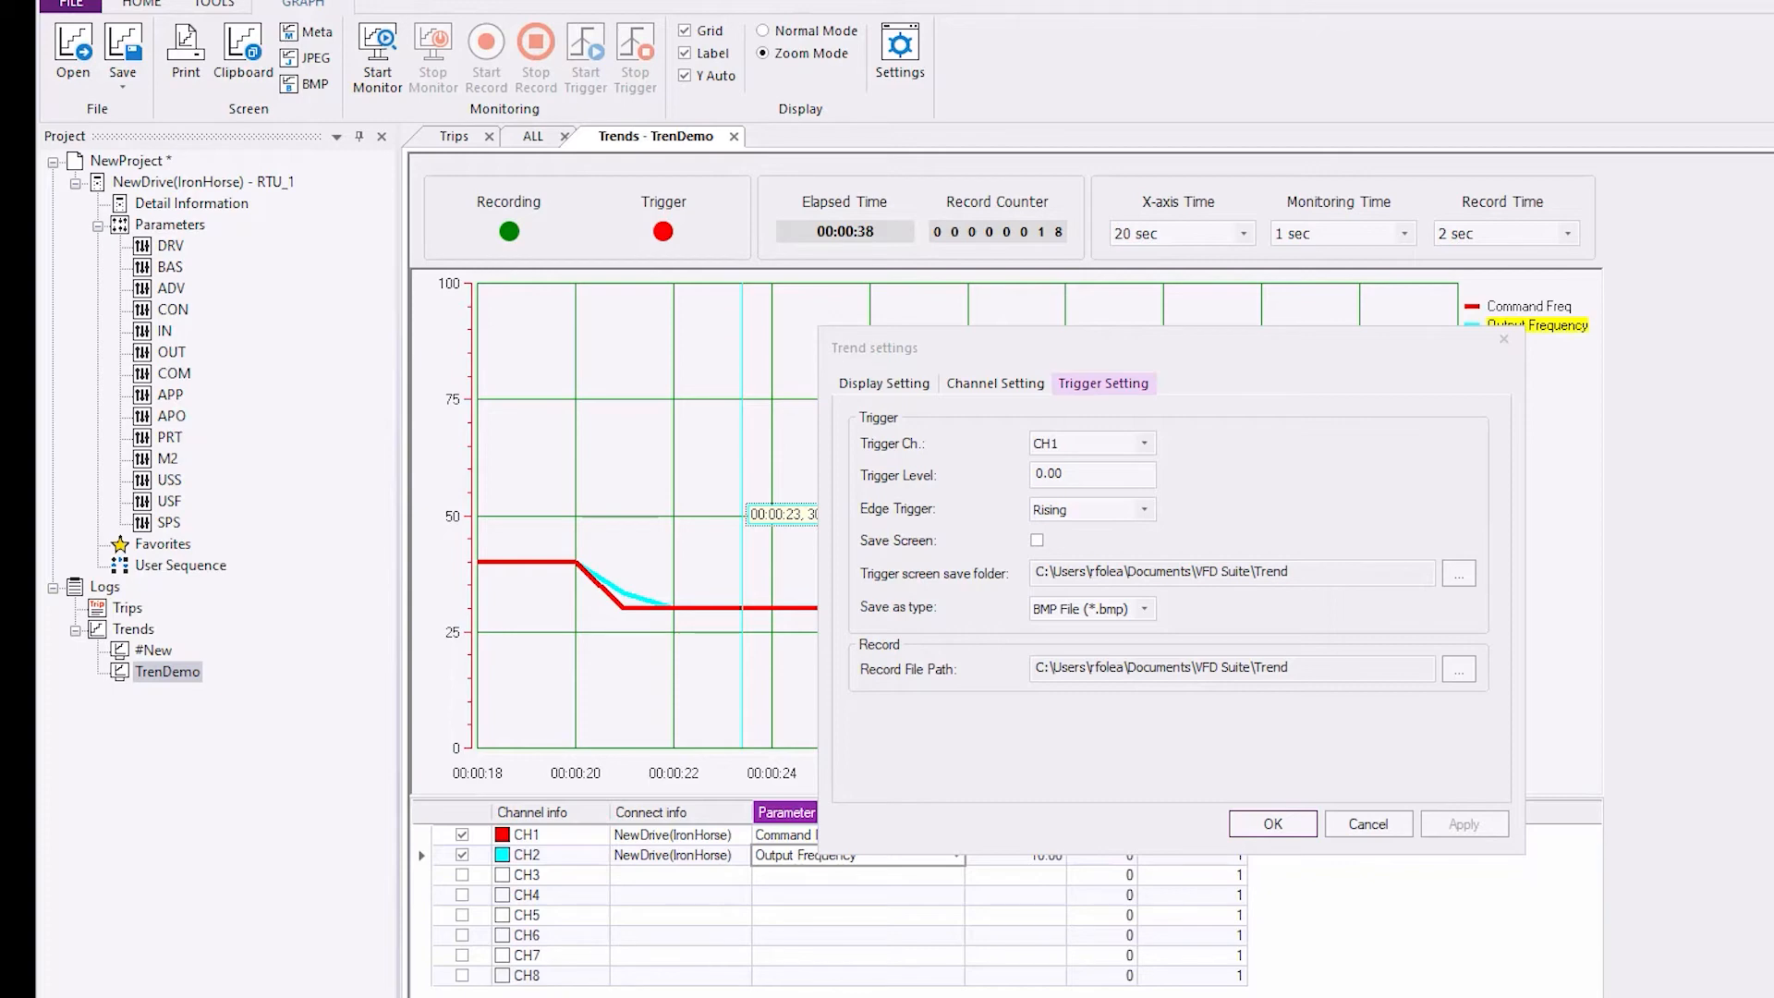
Set the trigger to channel CH2 with a level of 30 and a rising edge
left_click(1143, 443)
left_click(1124, 475)
left_click_drag(1123, 475, 1003, 469)
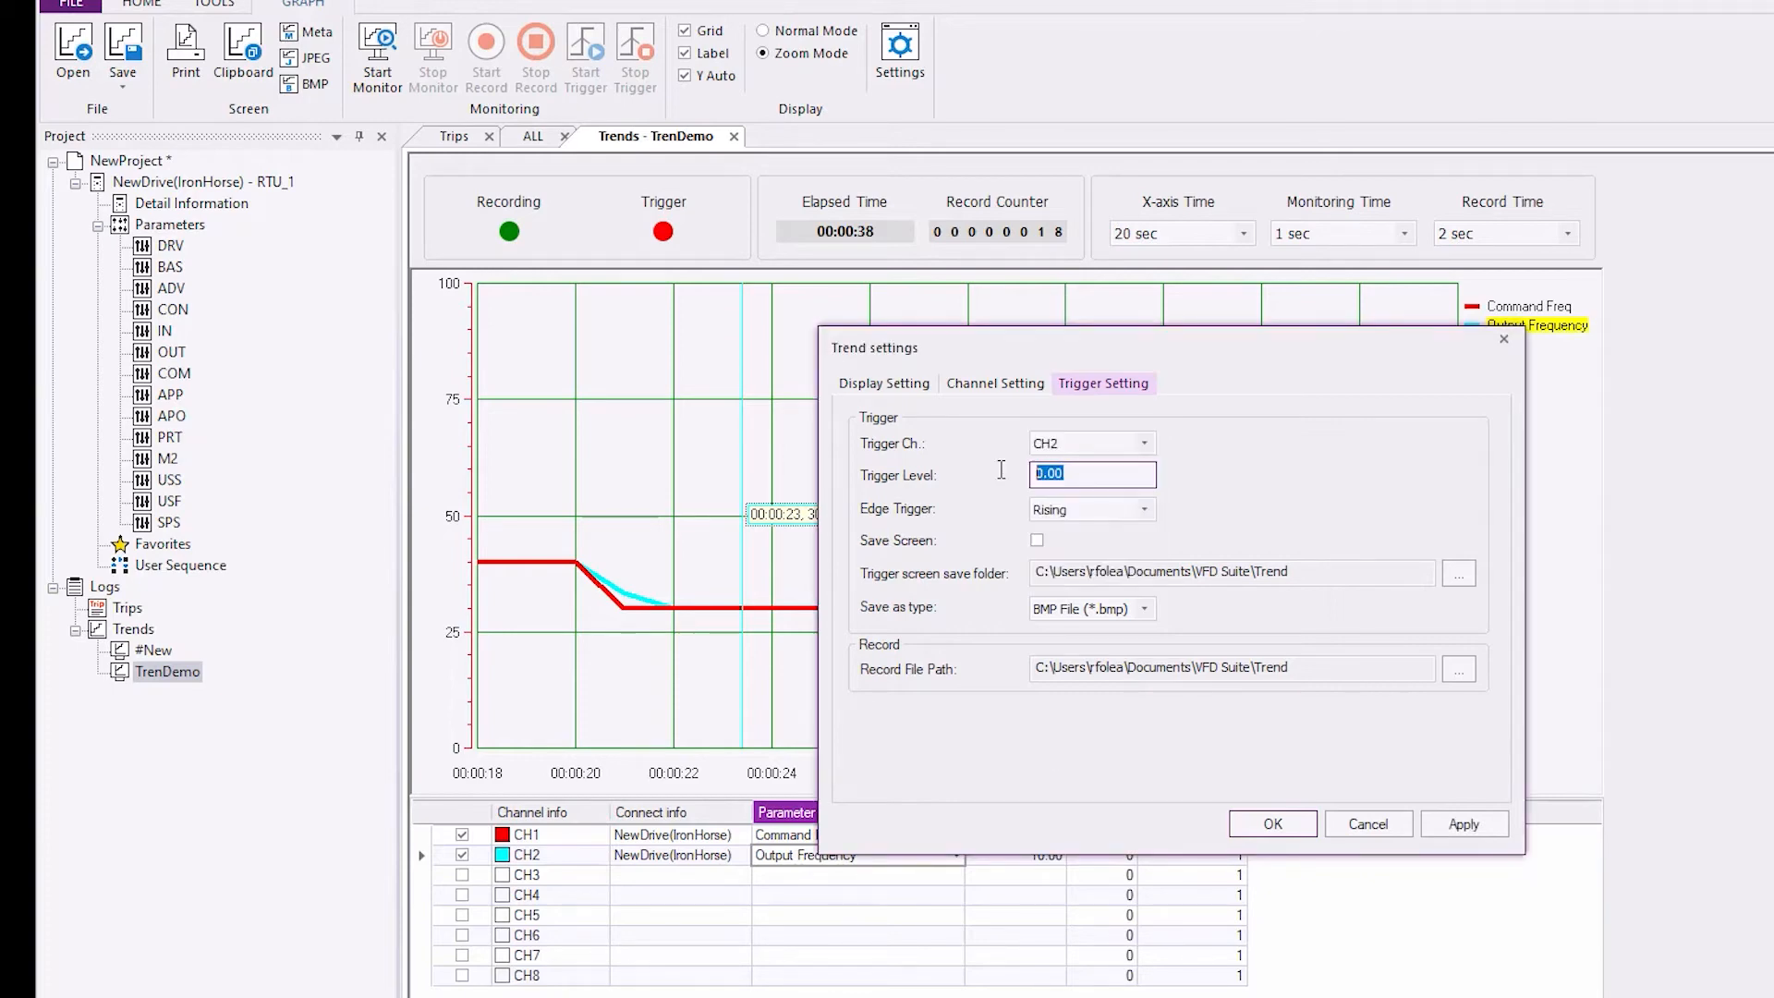
type("30")
left_click(1145, 509)
left_click(1137, 531)
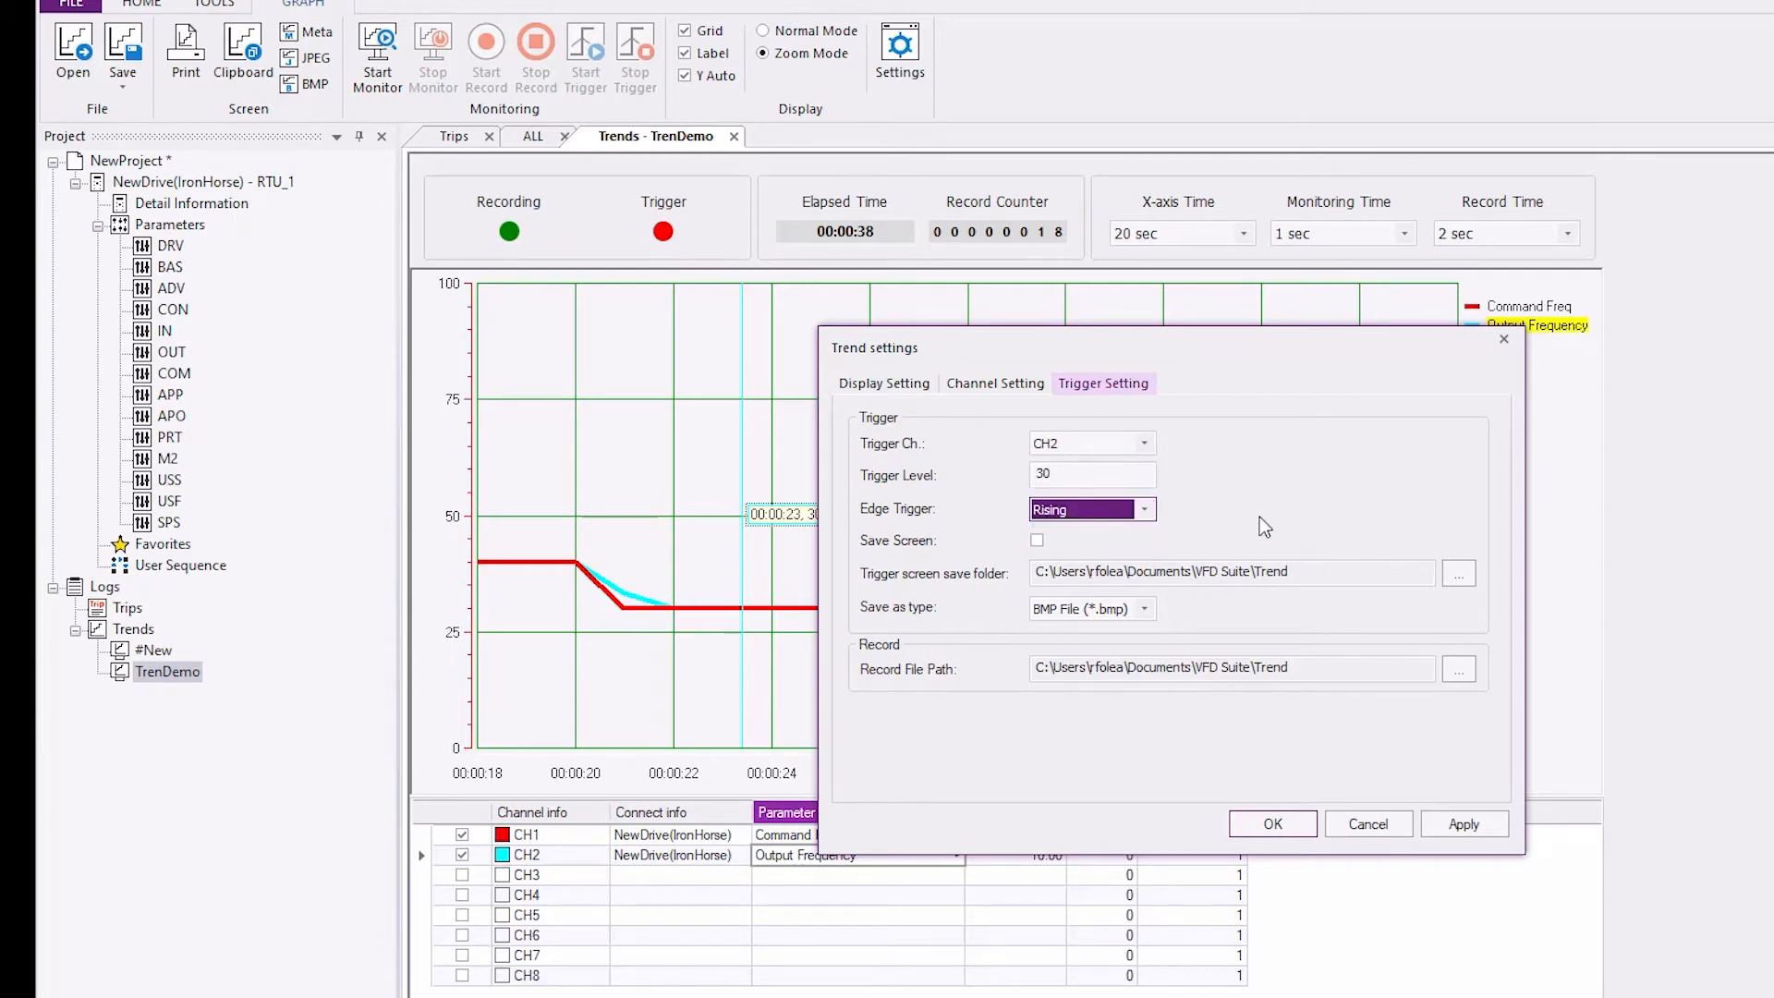
Enable saving the screen when the trigger fires, with JPEG File (*.jpg) as the file type
left_click(1037, 541)
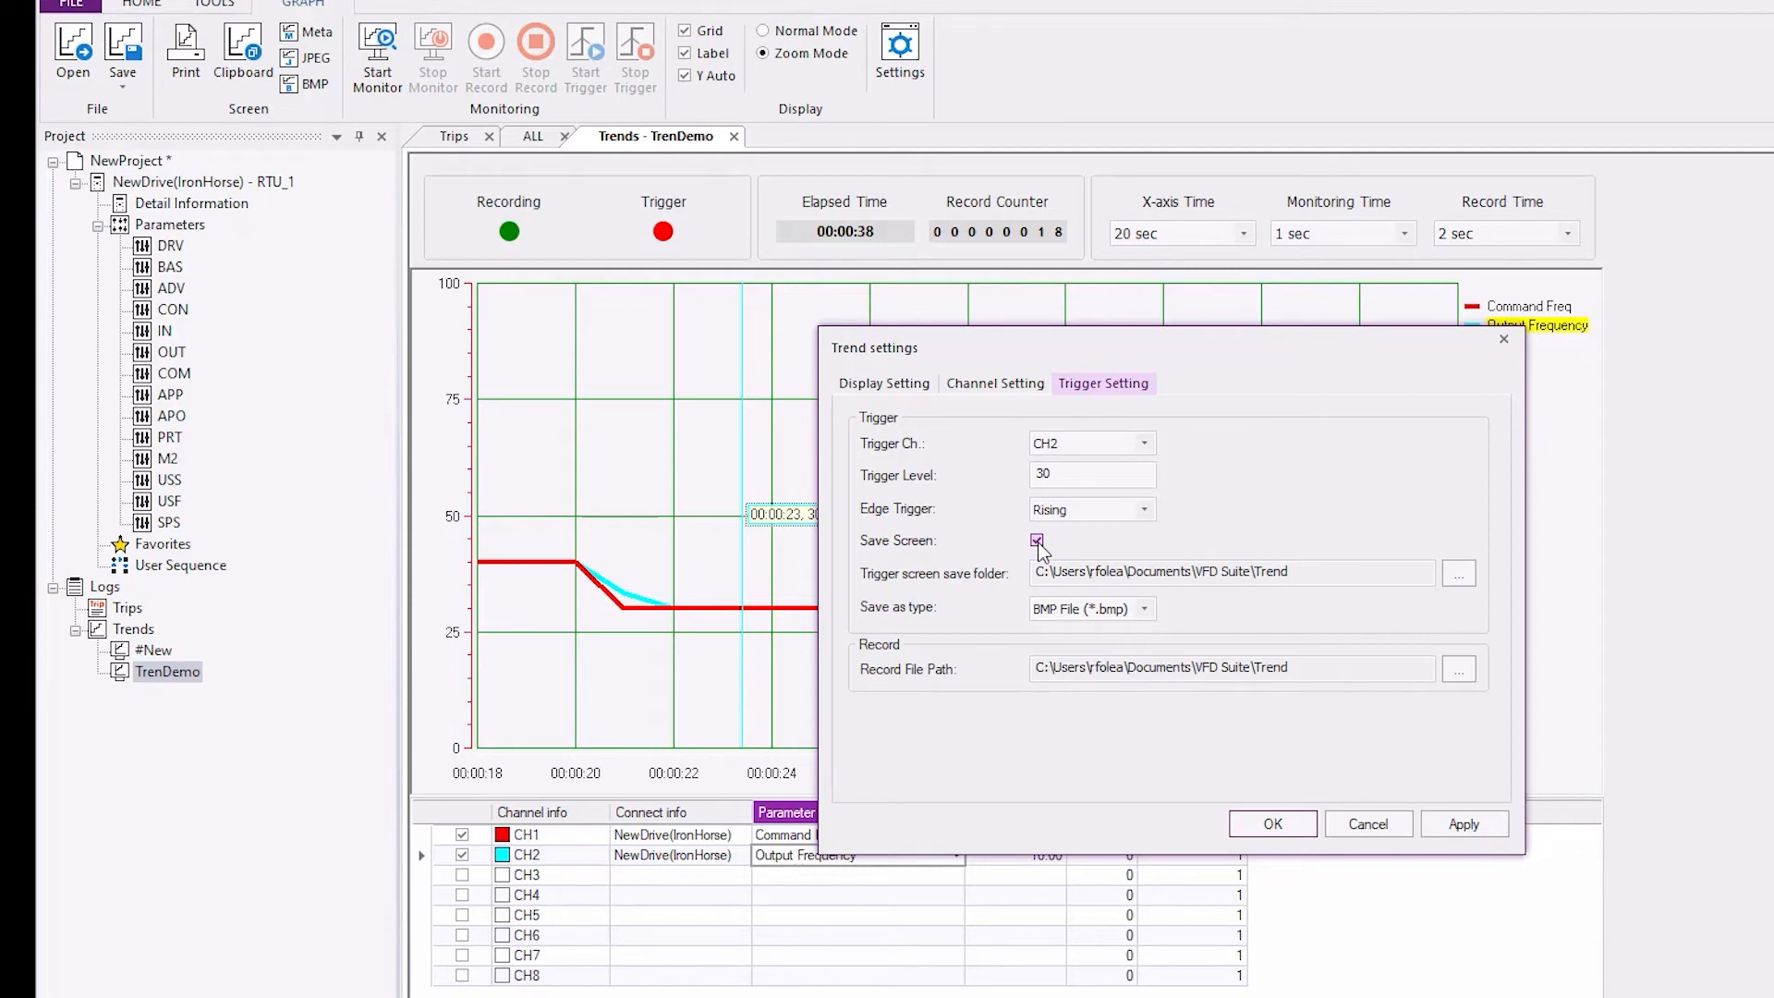
left_click_drag(1301, 573, 1009, 580)
left_click(1145, 608)
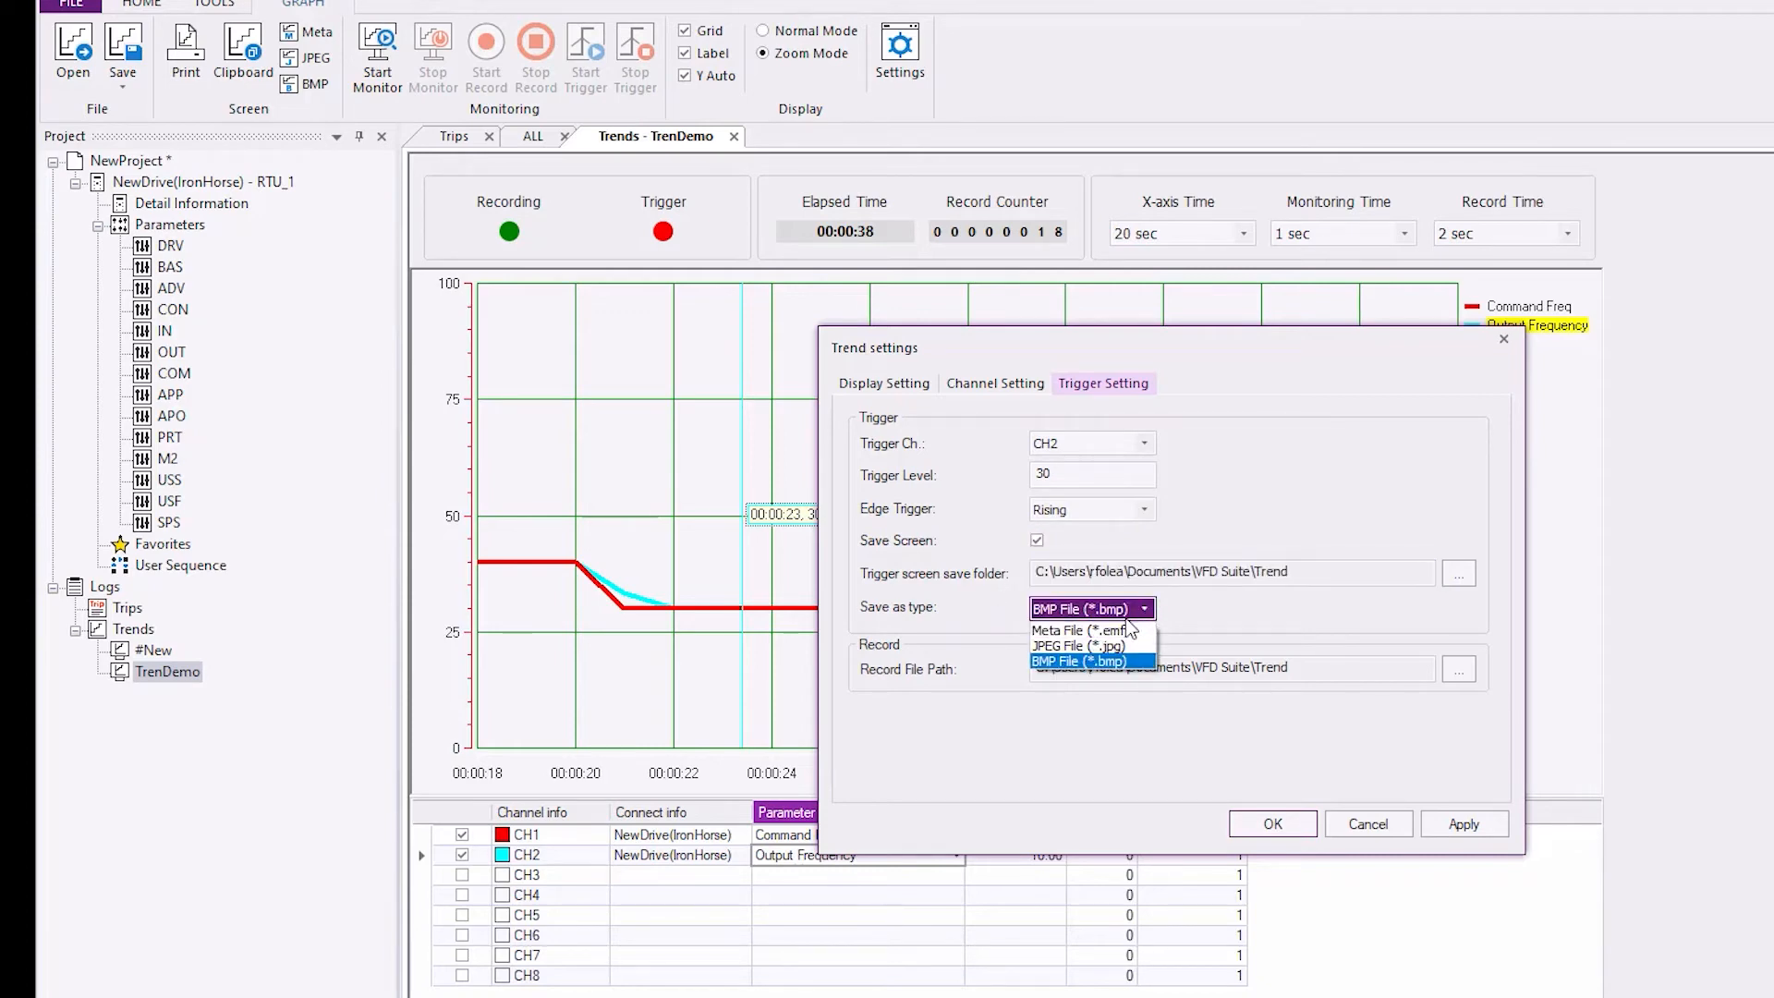
left_click(1113, 641)
key("Return")
Monitor the trend until the trigger fires, and view the JPEG snapshot saved in the Trend folder
left_click(379, 68)
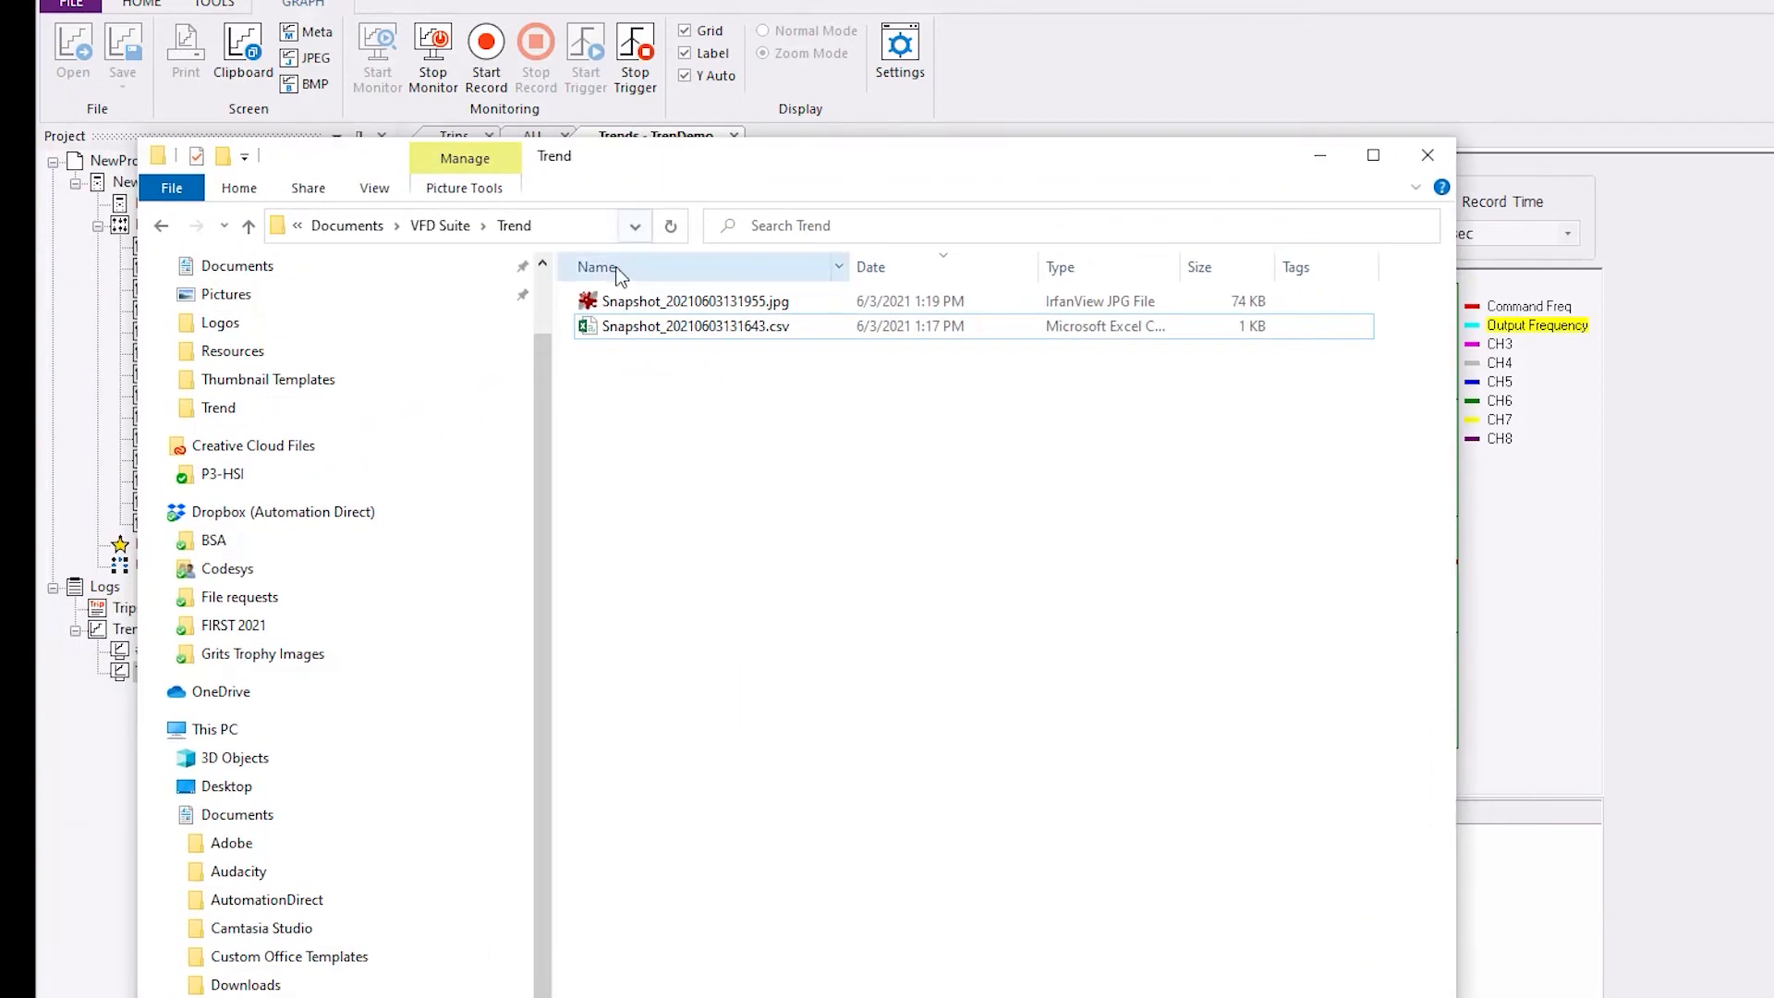
left_click(596, 305)
double_click(594, 305)
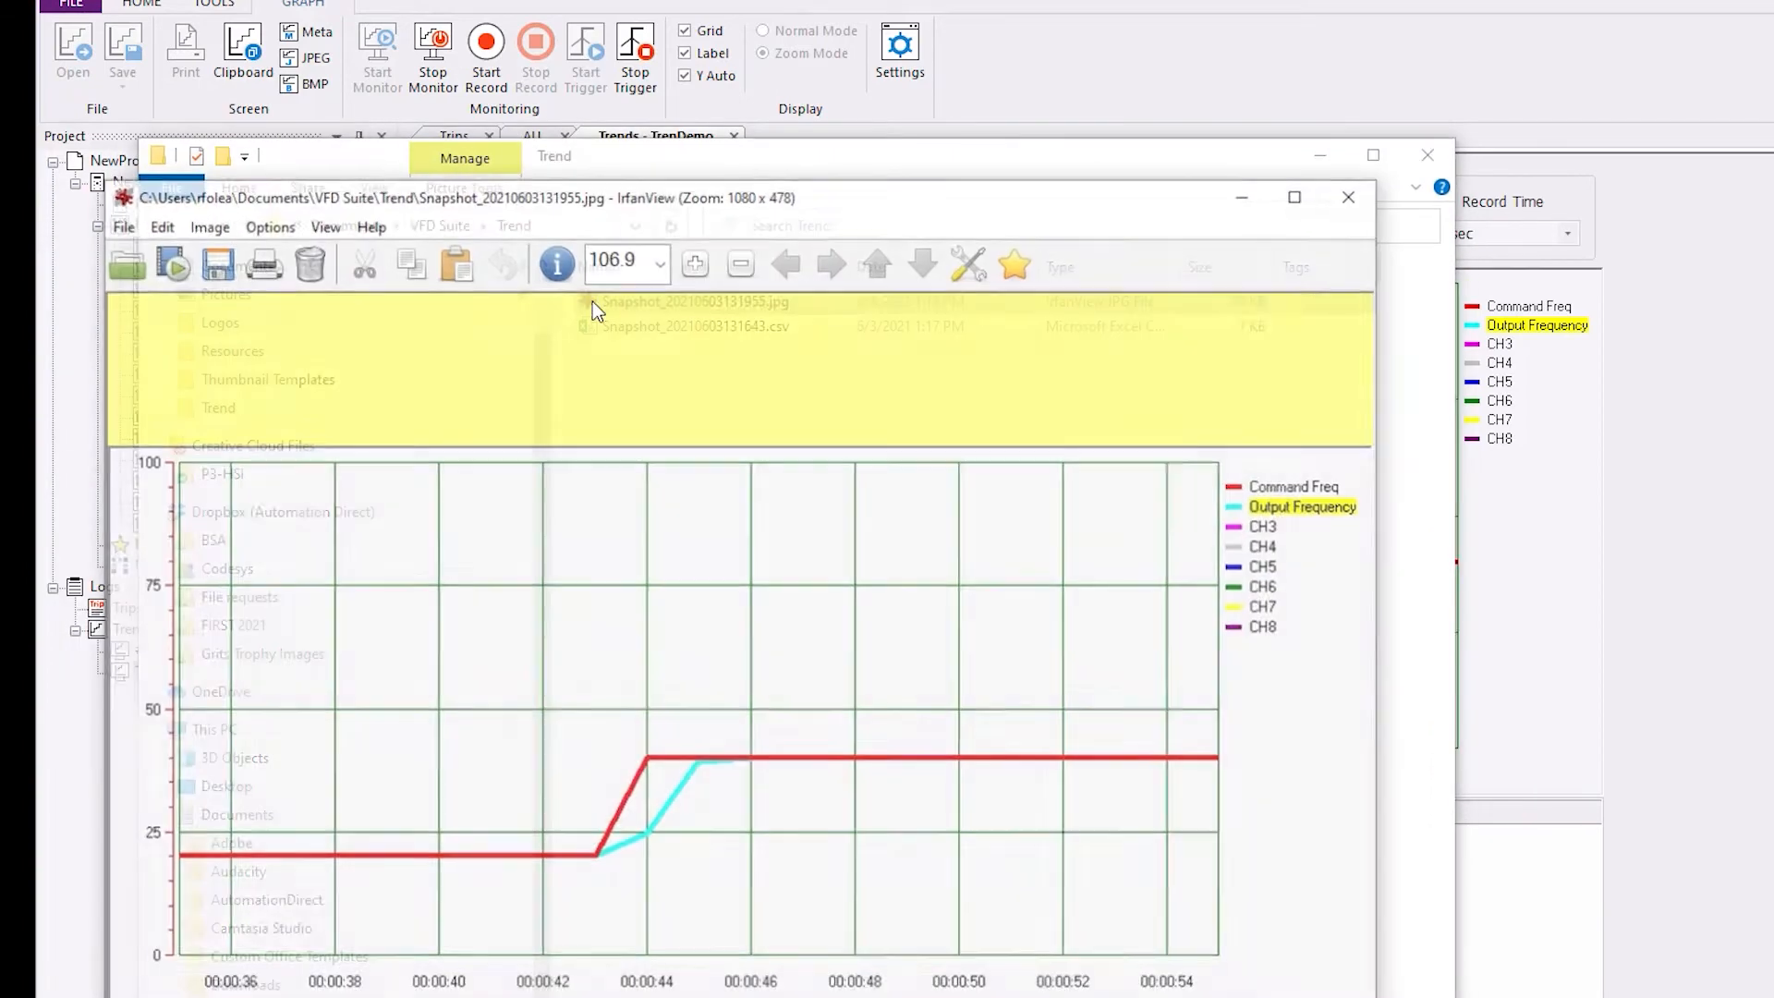
left_click(1351, 192)
left_click(1405, 167)
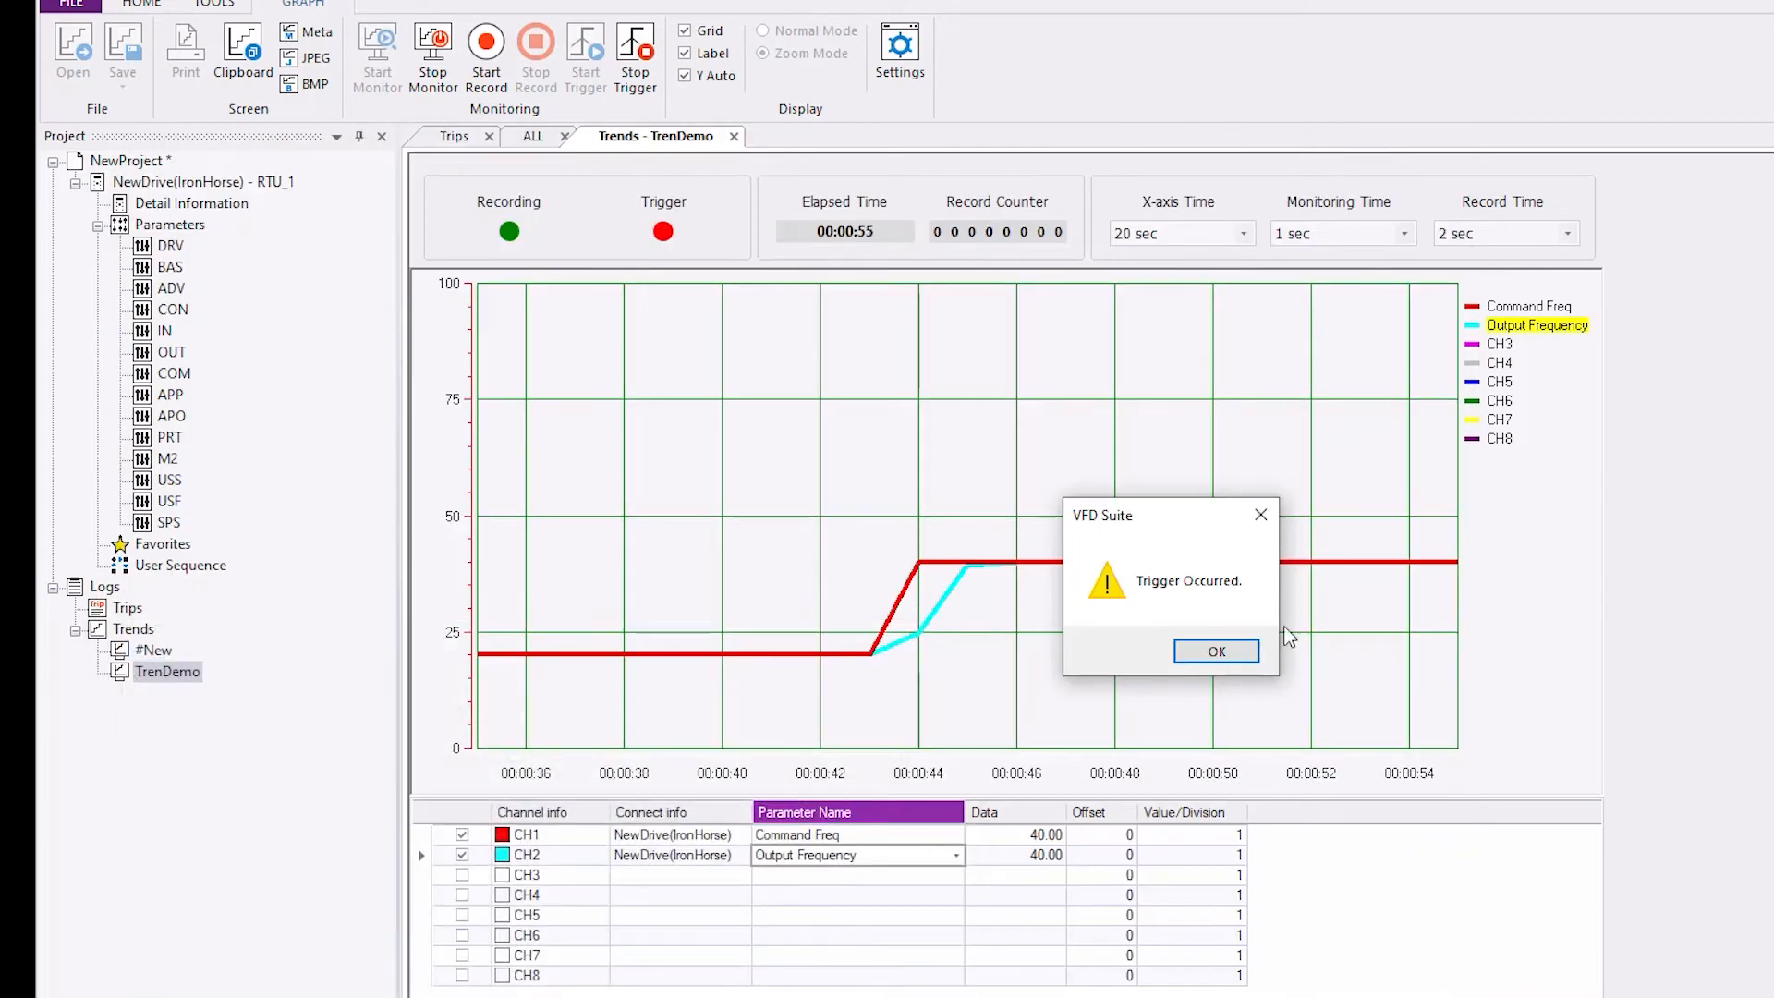
left_click(1217, 653)
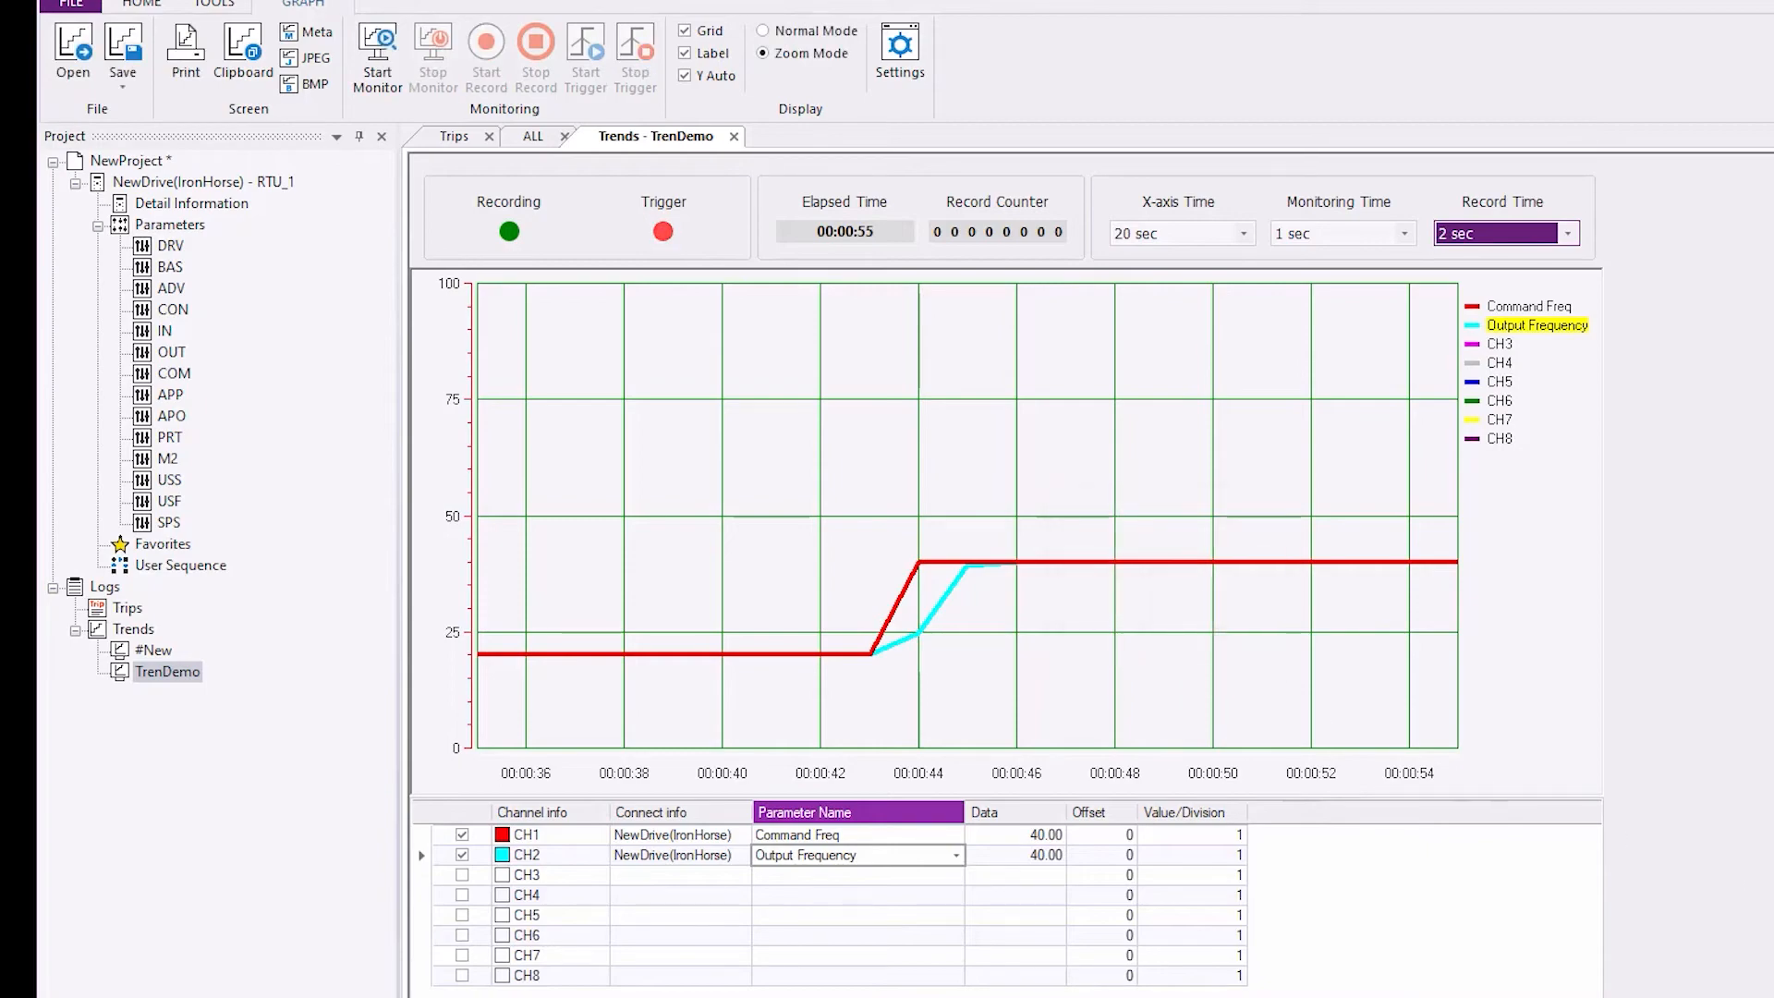
Save the captured trend as a scope file named TrendDemo in the Trend folder
left_click(123, 54)
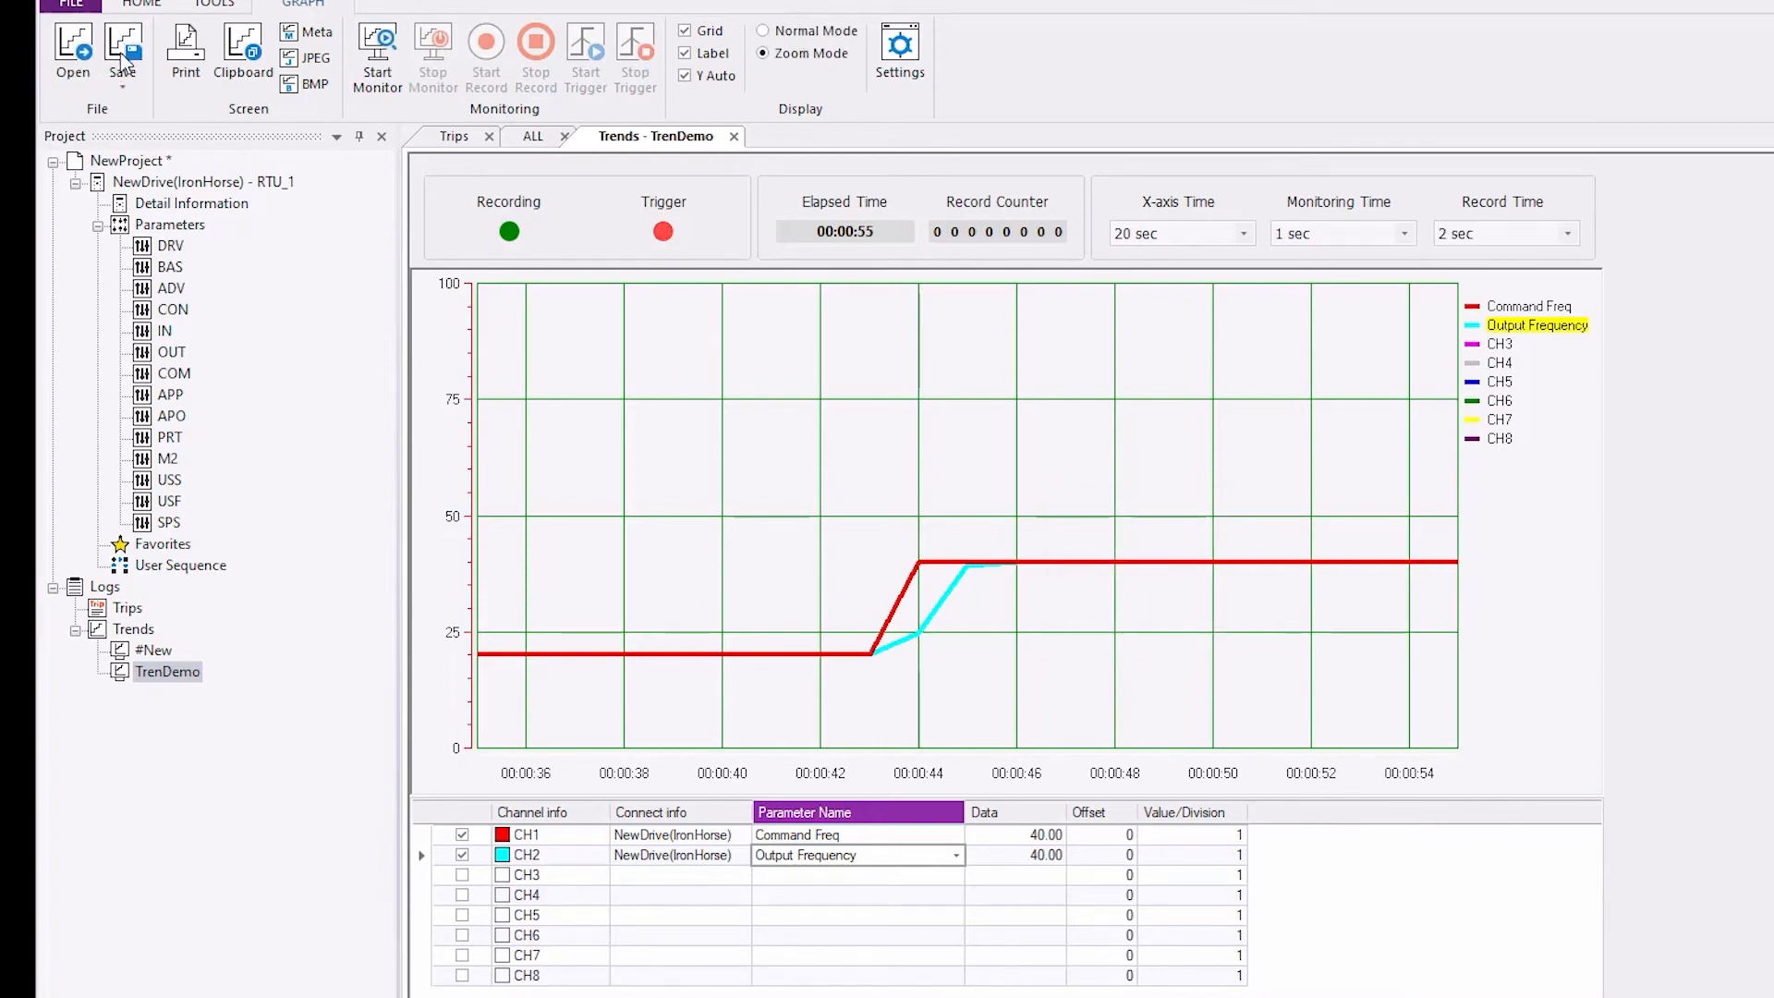
type("TrendDemo")
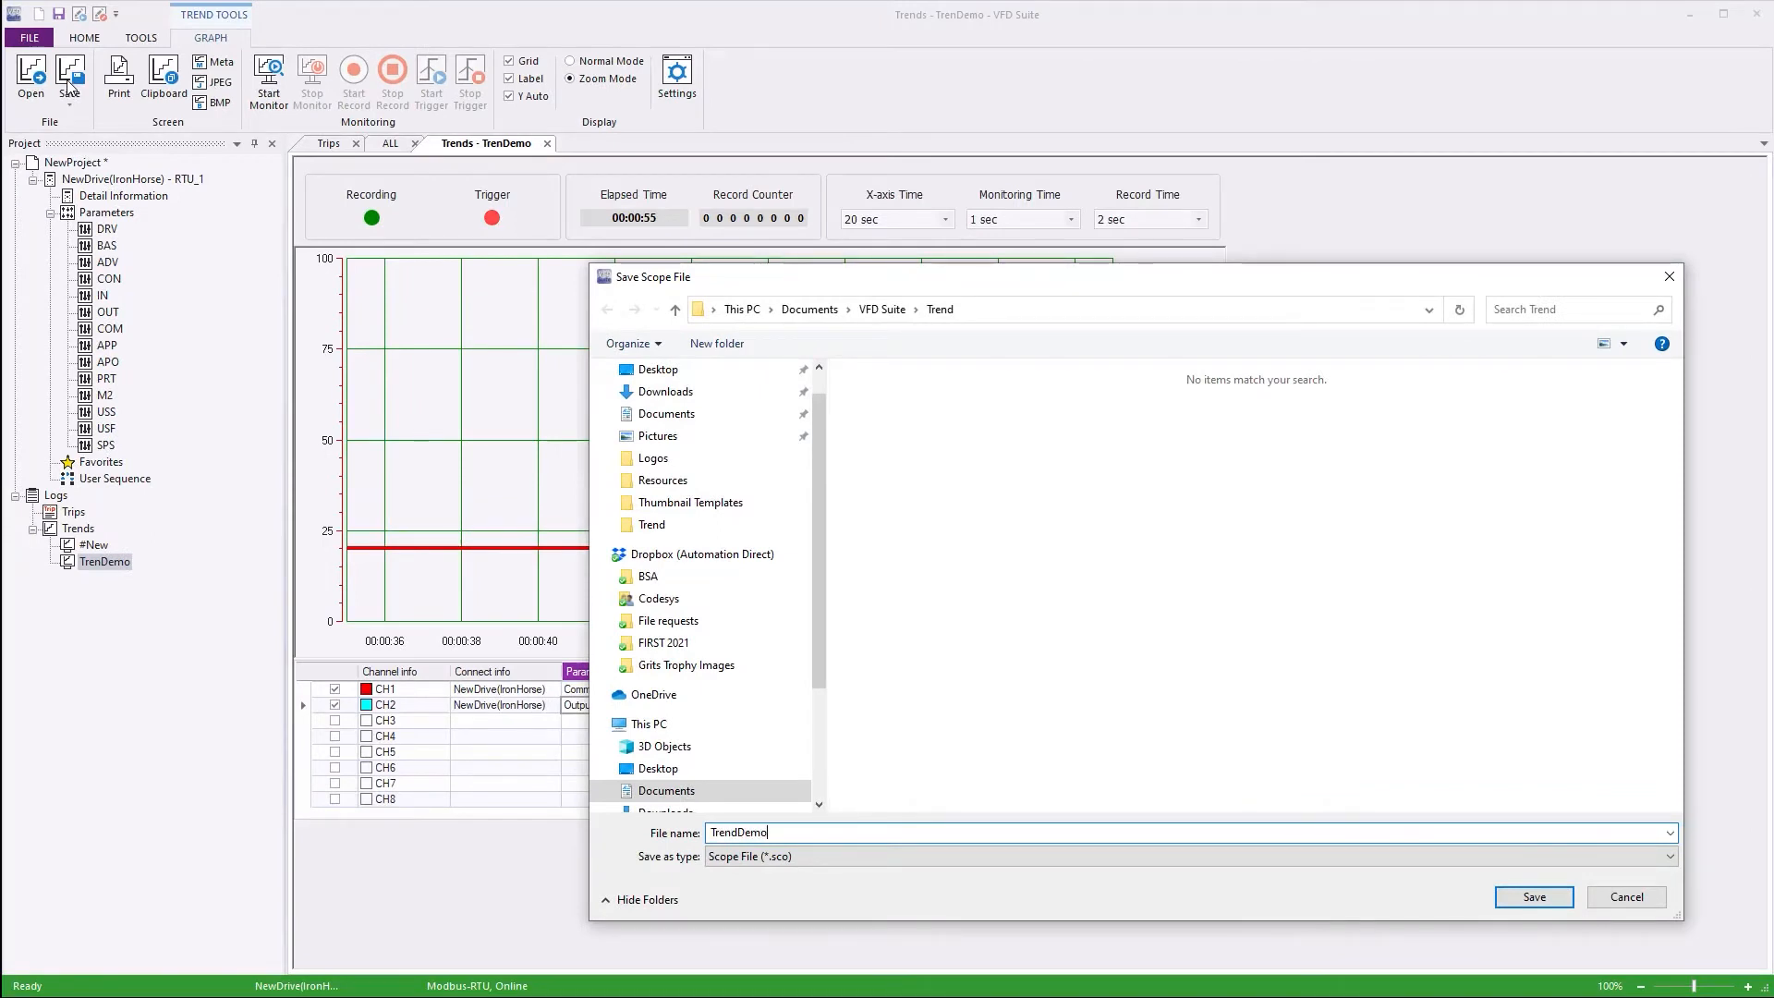
key("Return")
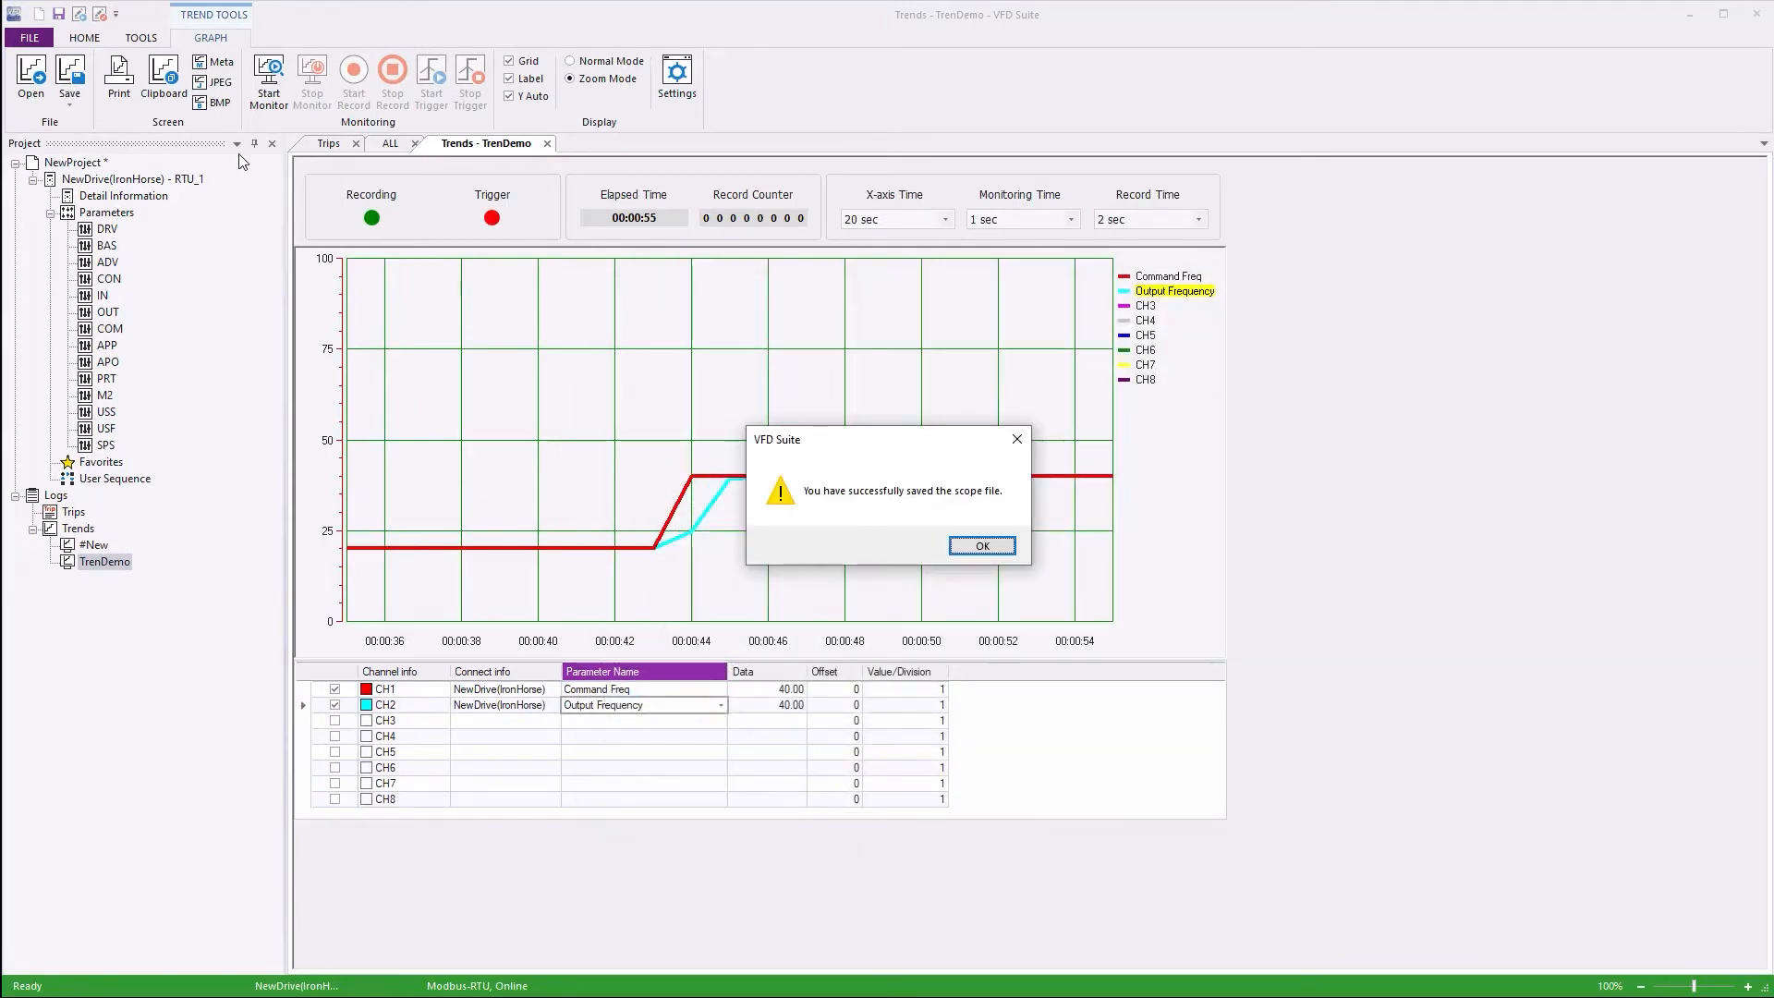
left_click(982, 548)
Run a new monitoring session for about 2 seconds, and reload the saved TrendDemo scope file over it
left_click(269, 78)
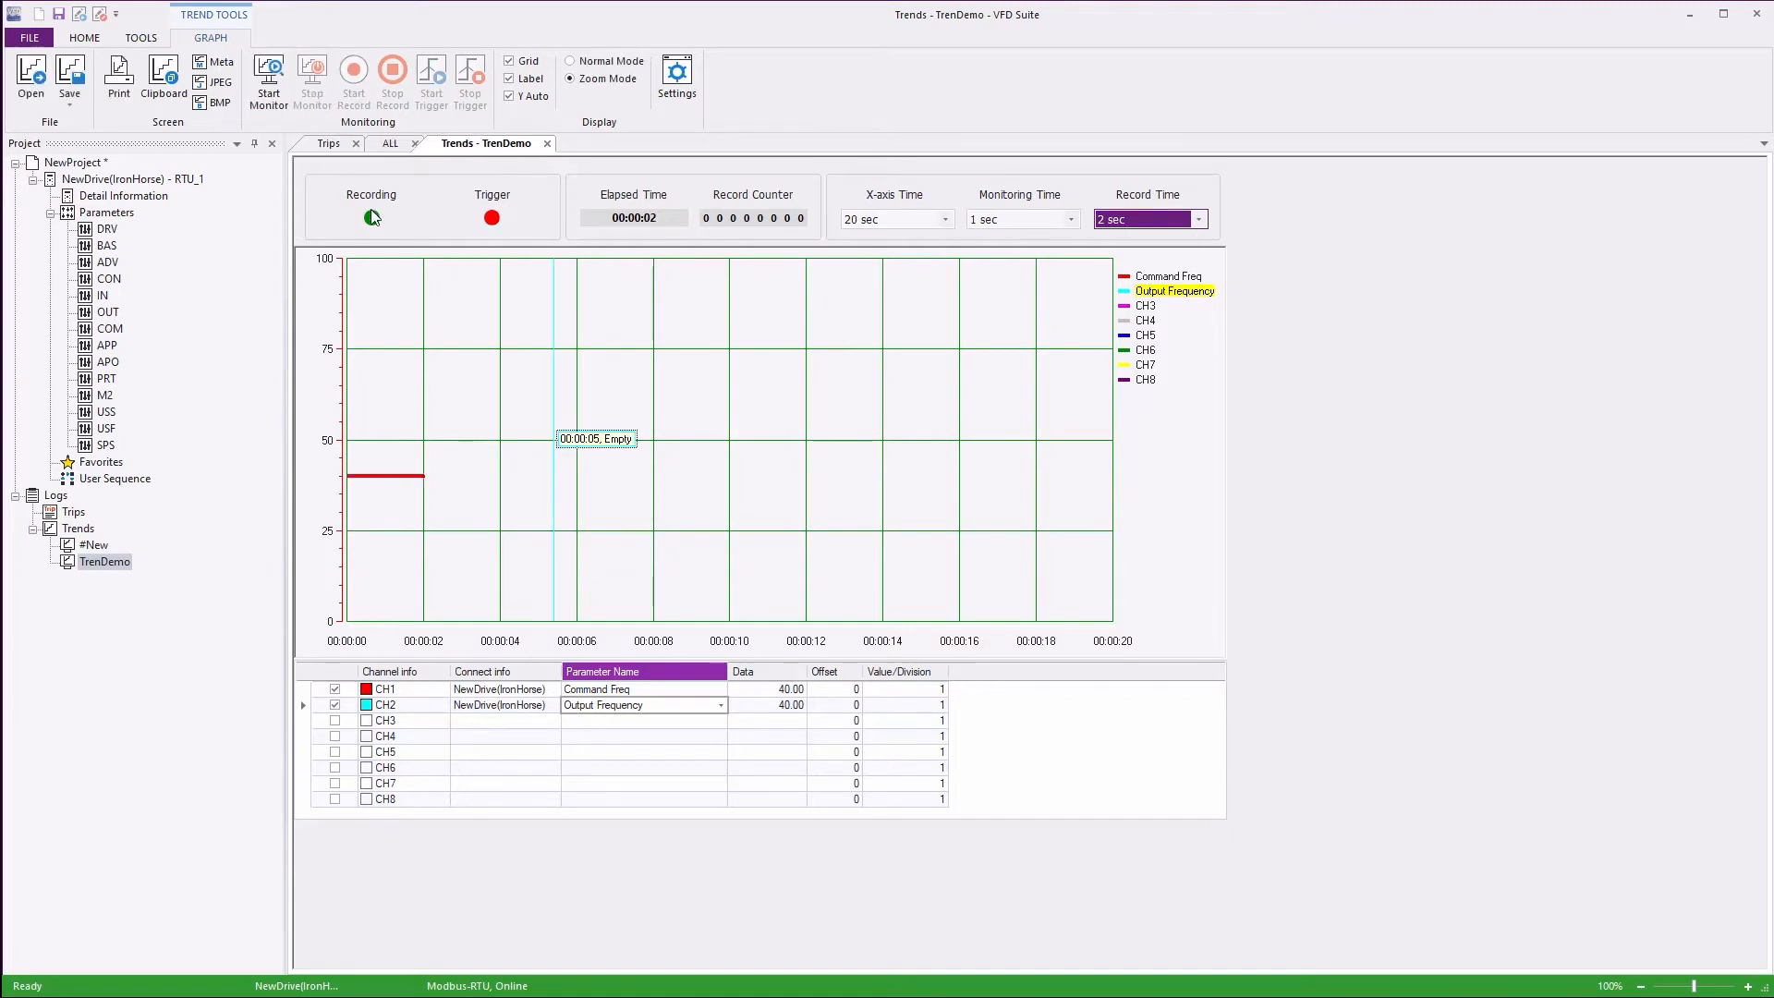
left_click(44, 90)
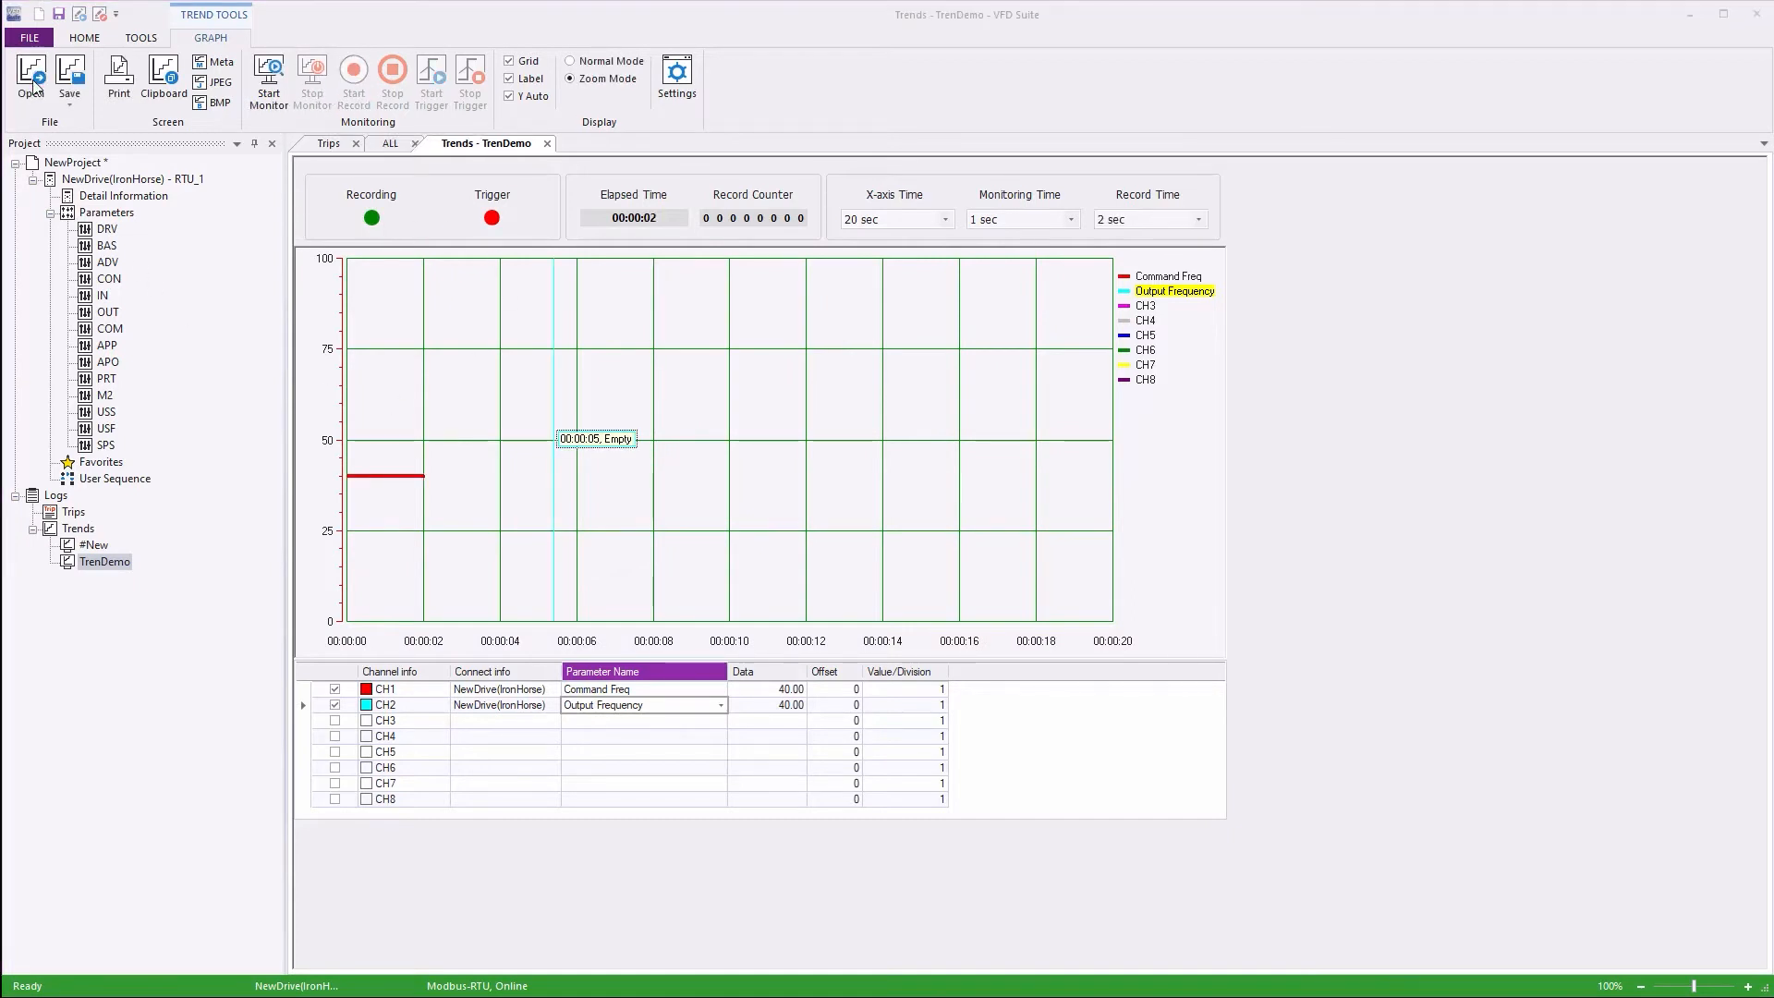
double_click(980, 420)
key("Return")
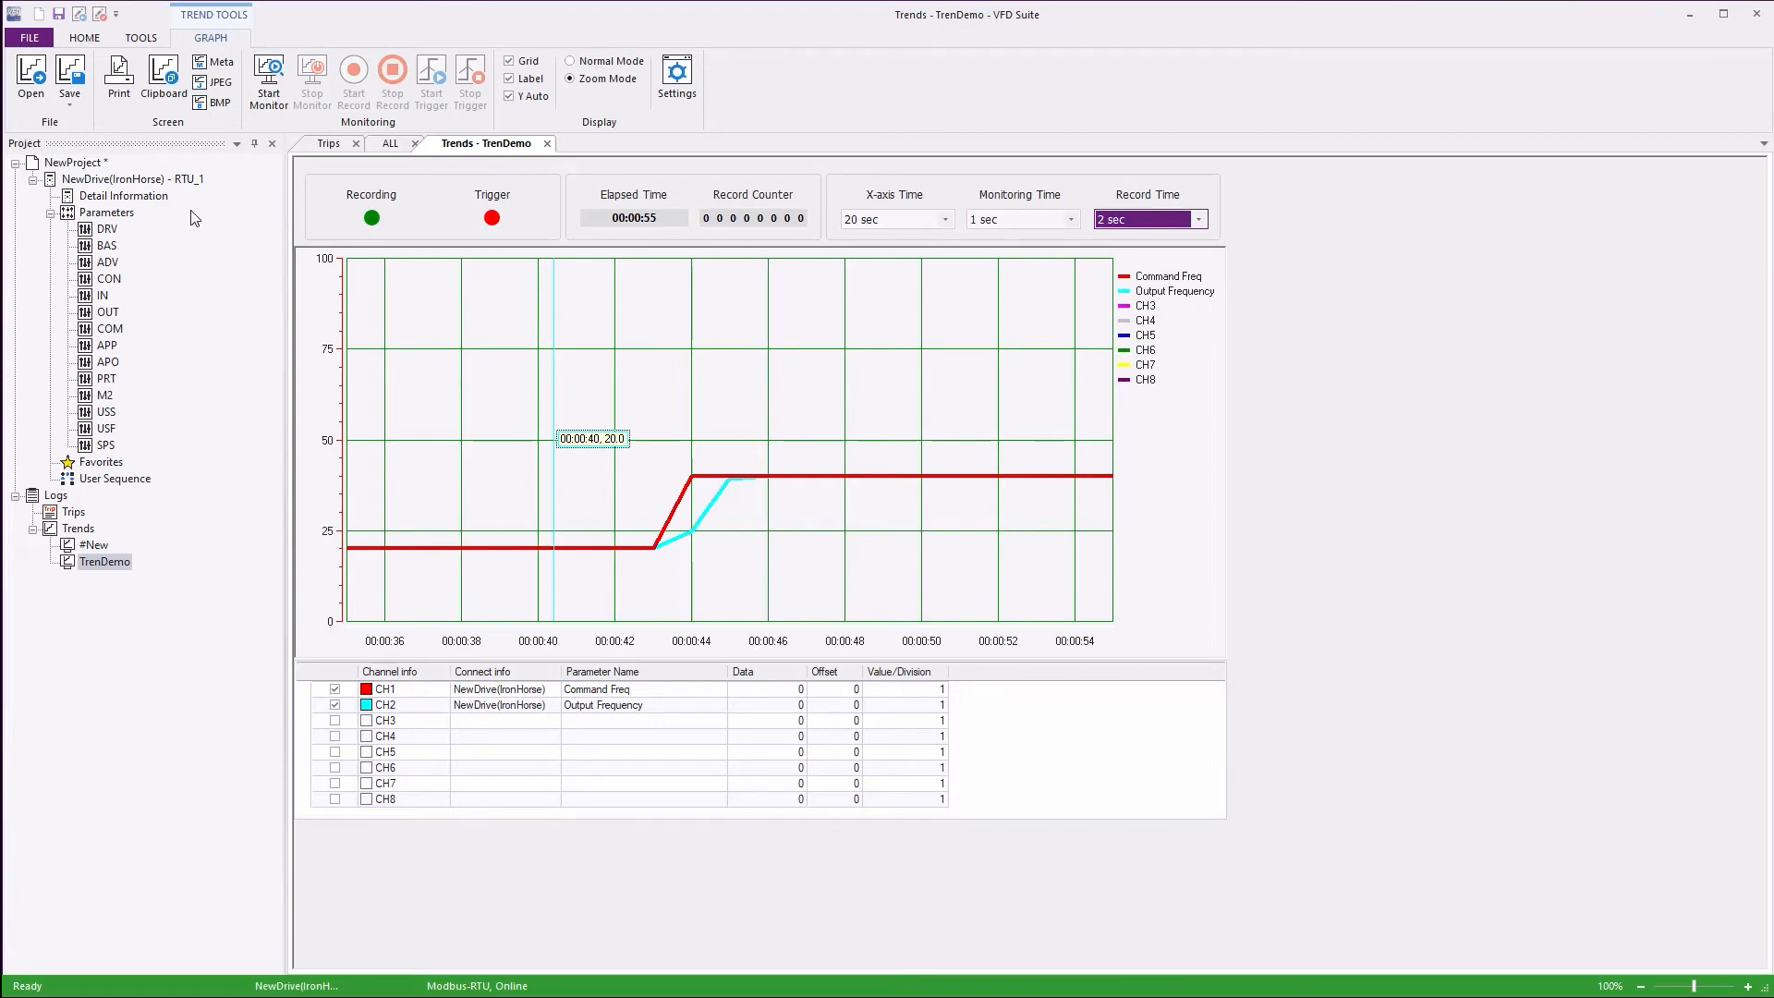
Print the reloaded trend graph
left_click(119, 92)
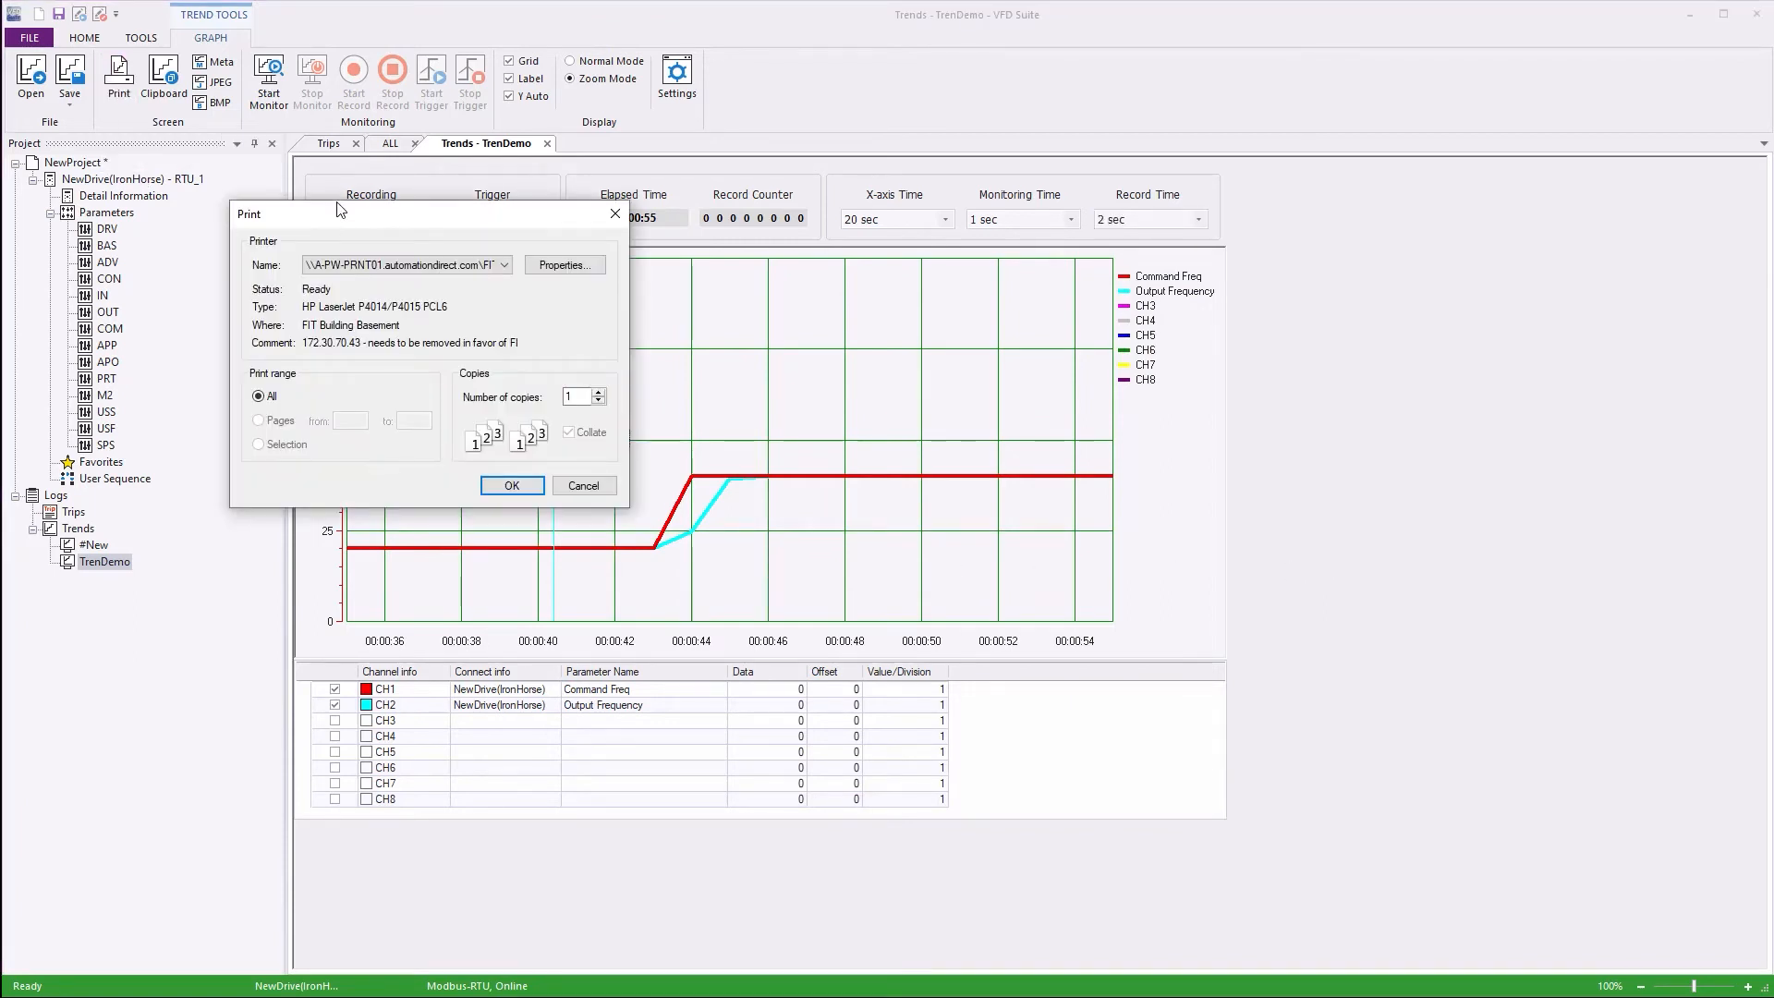
left_click(521, 480)
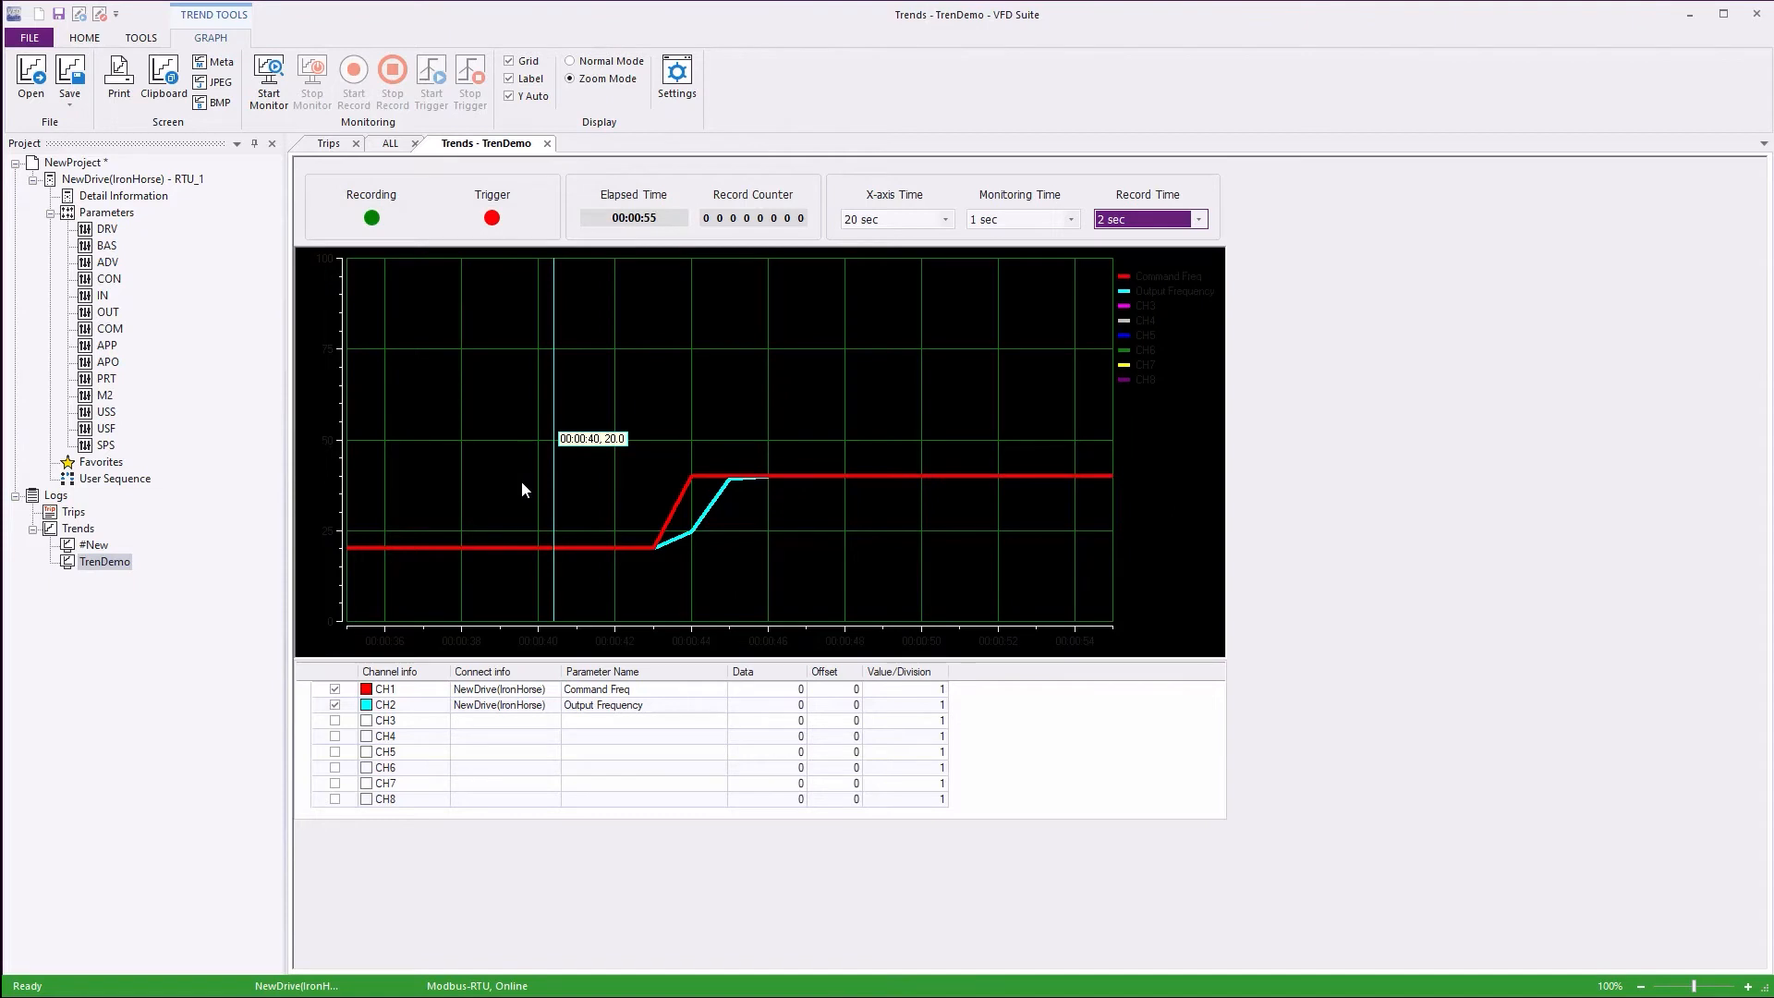
Set the trend graph's background color to white in the display settings
left_click(677, 76)
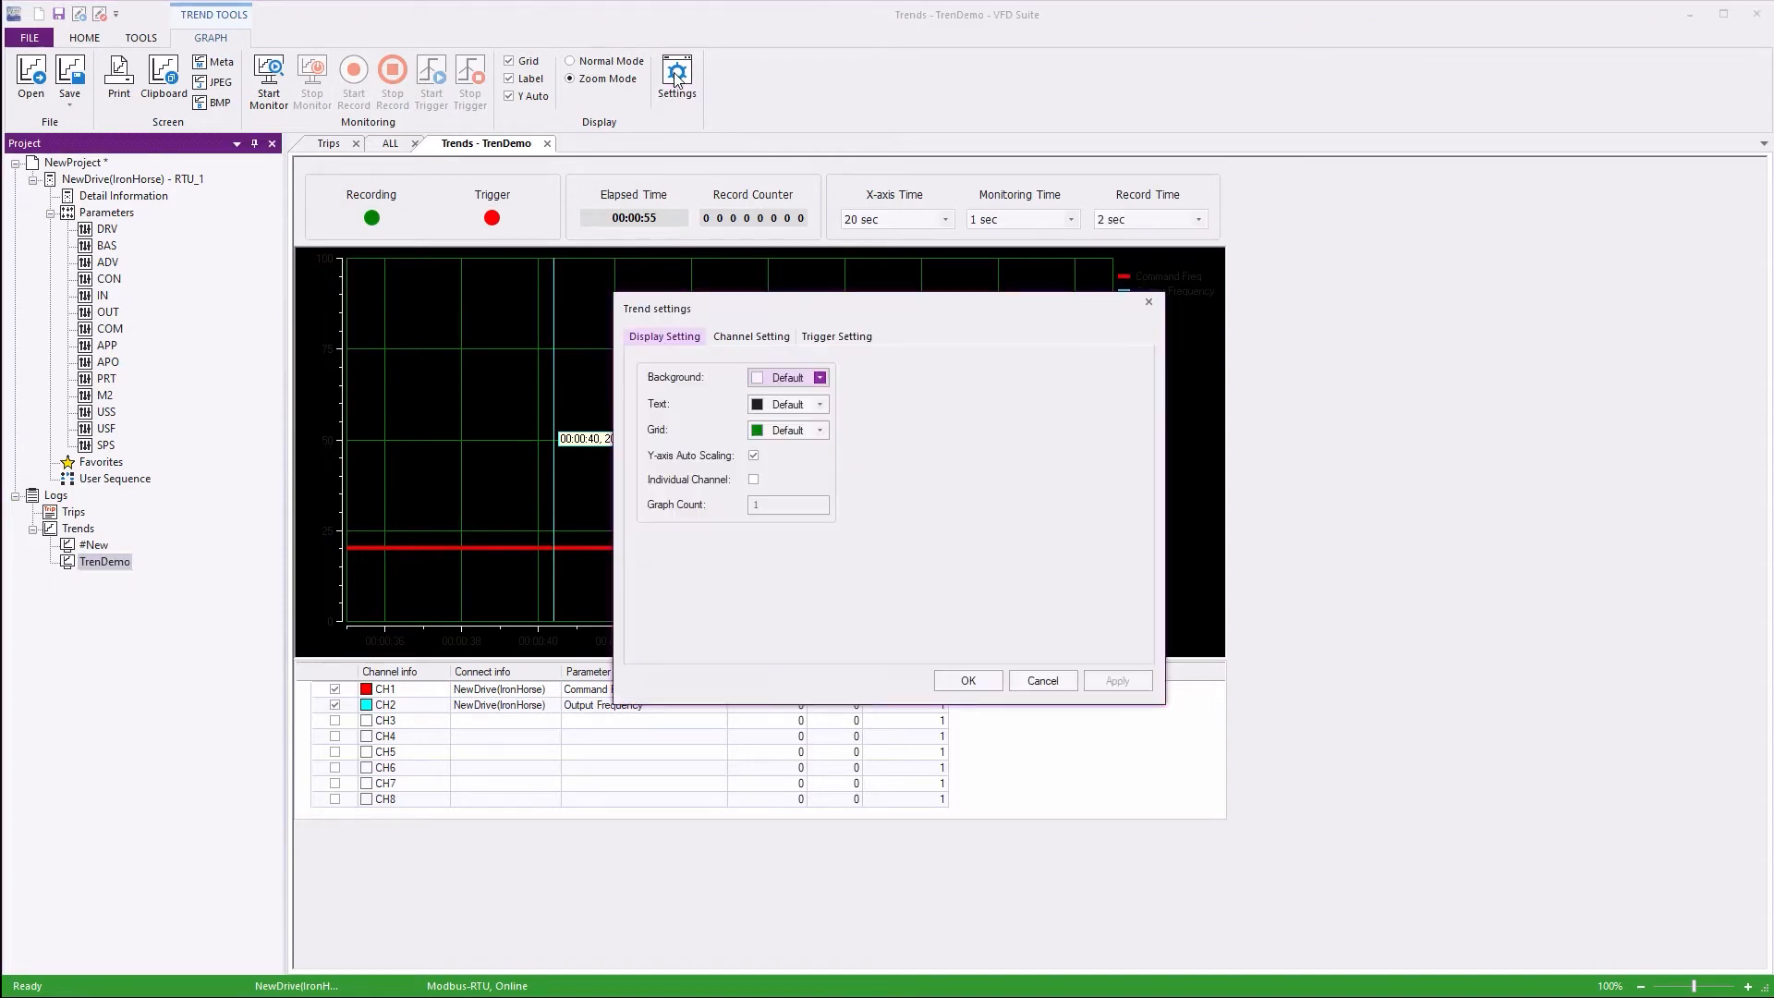
left_click(781, 378)
left_click(760, 561)
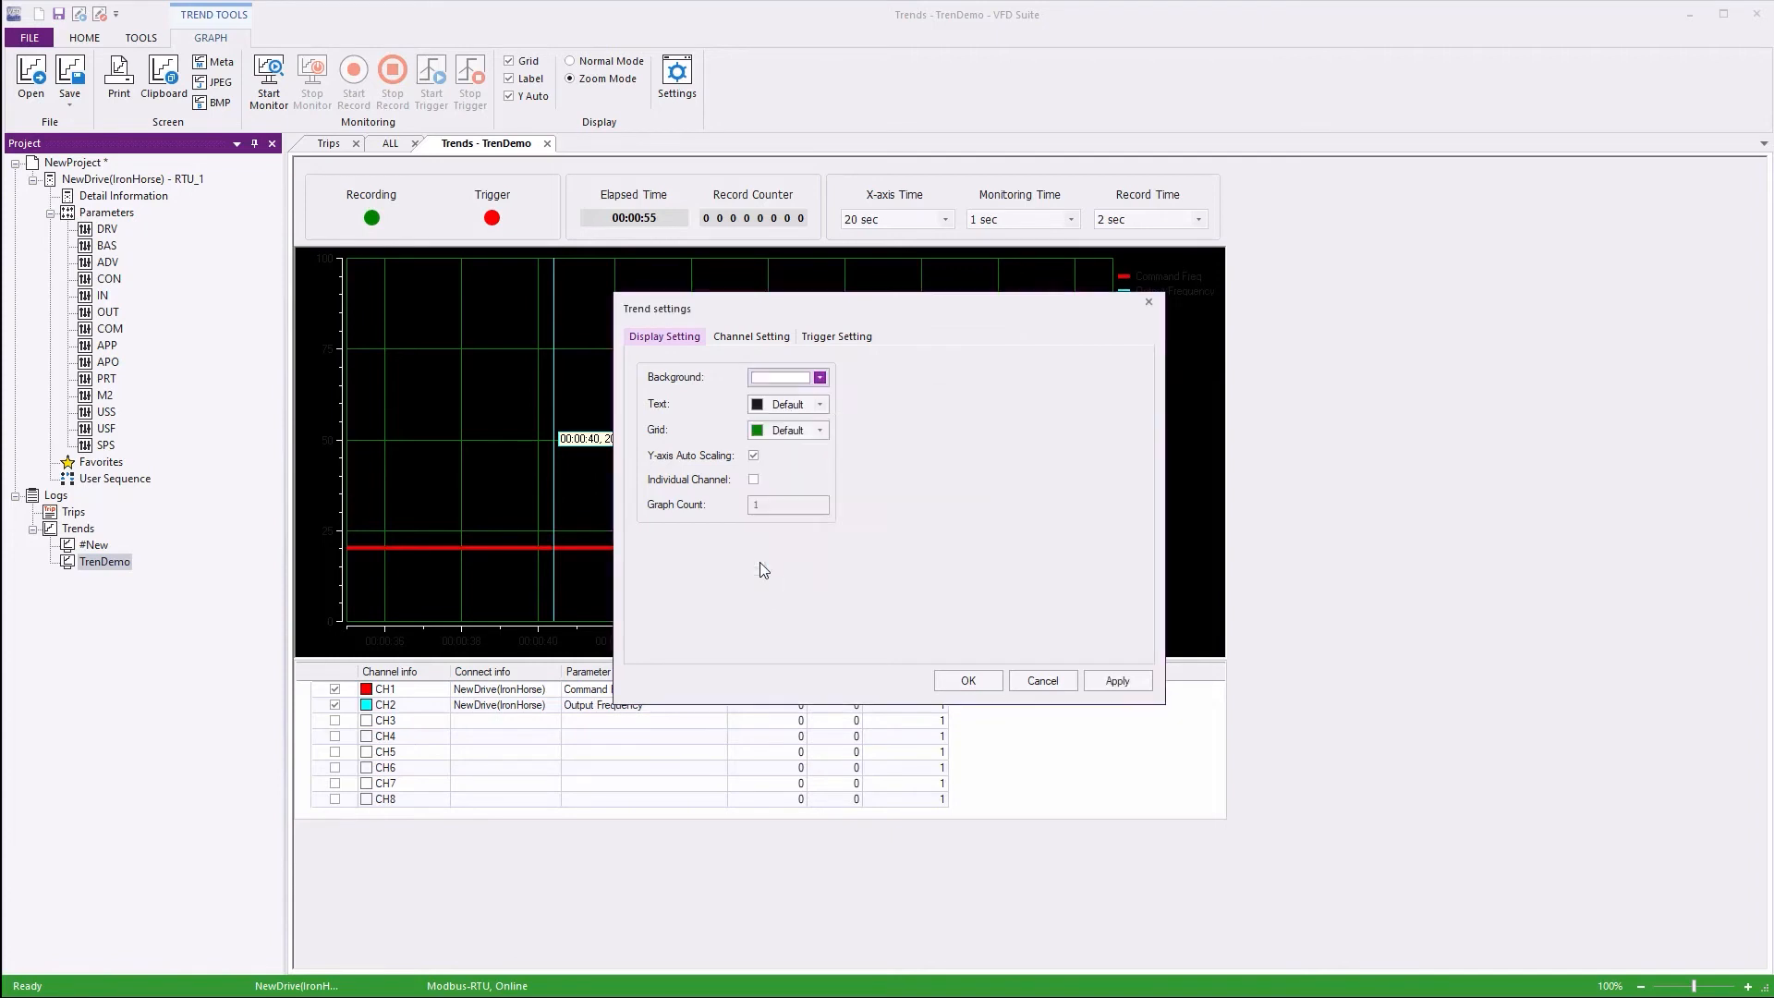
left_click(1117, 680)
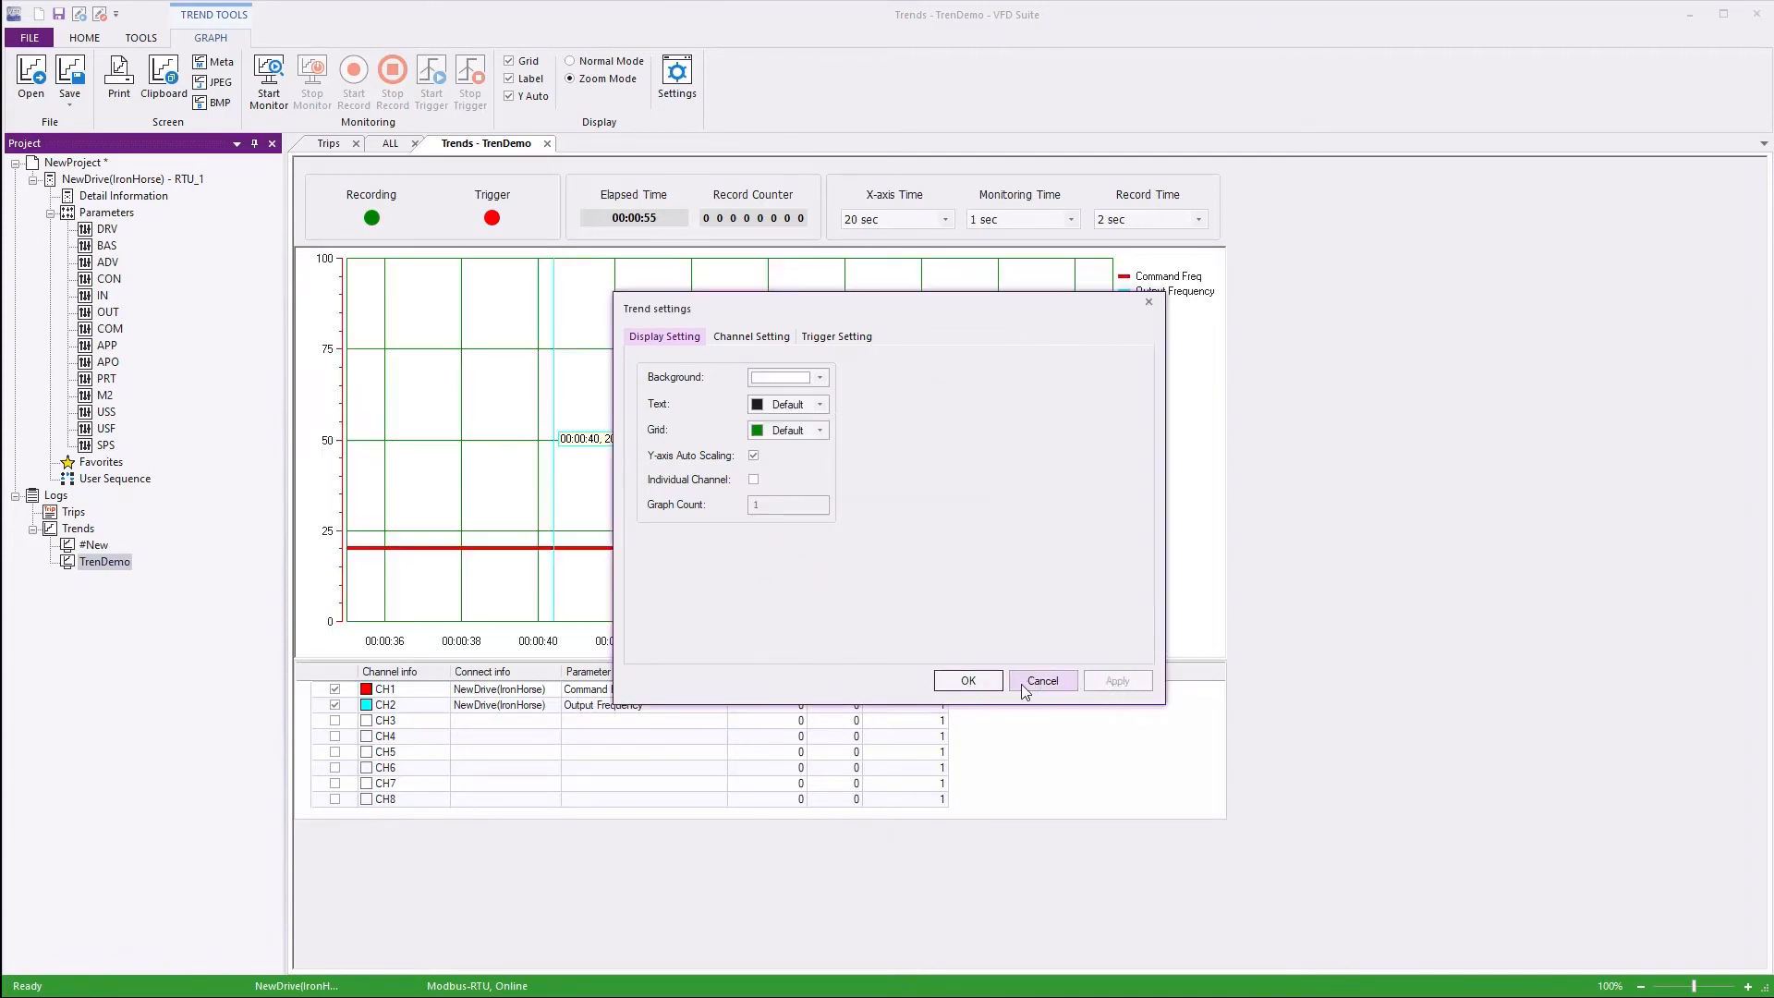
left_click(968, 680)
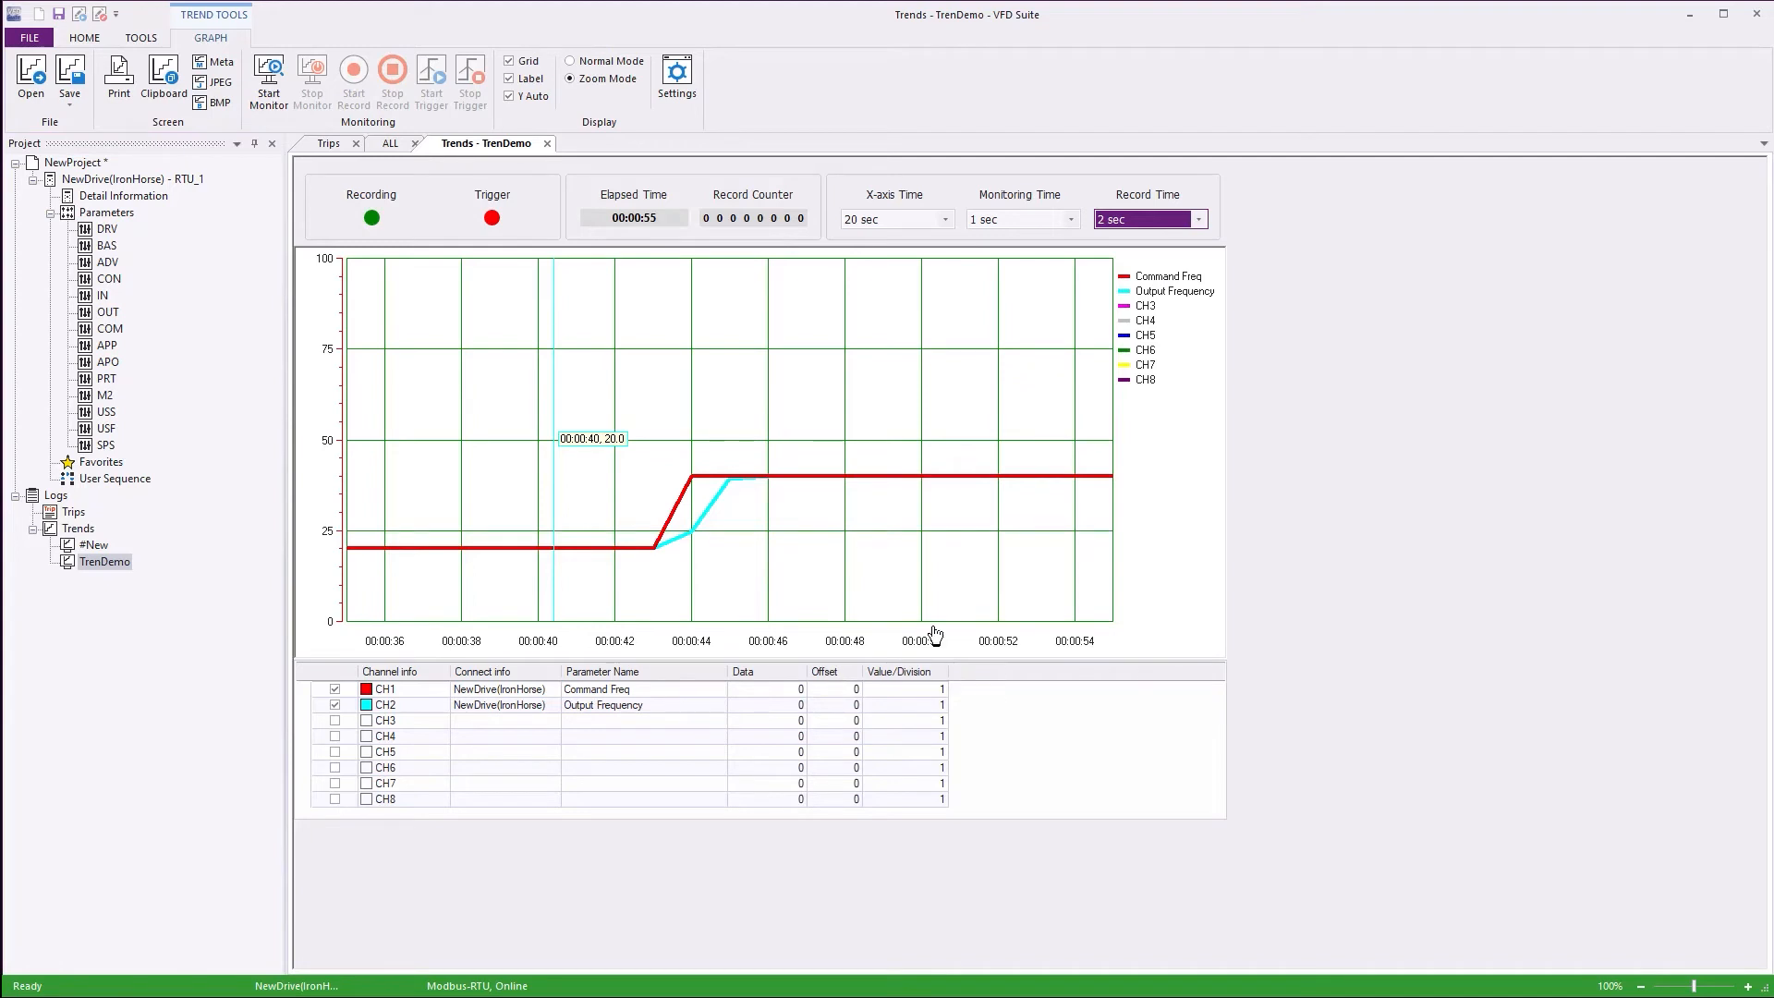
Turn off Y-axis auto scaling in the trend settings, and open CH1's minimum and maximum values for editing
left_click(677, 76)
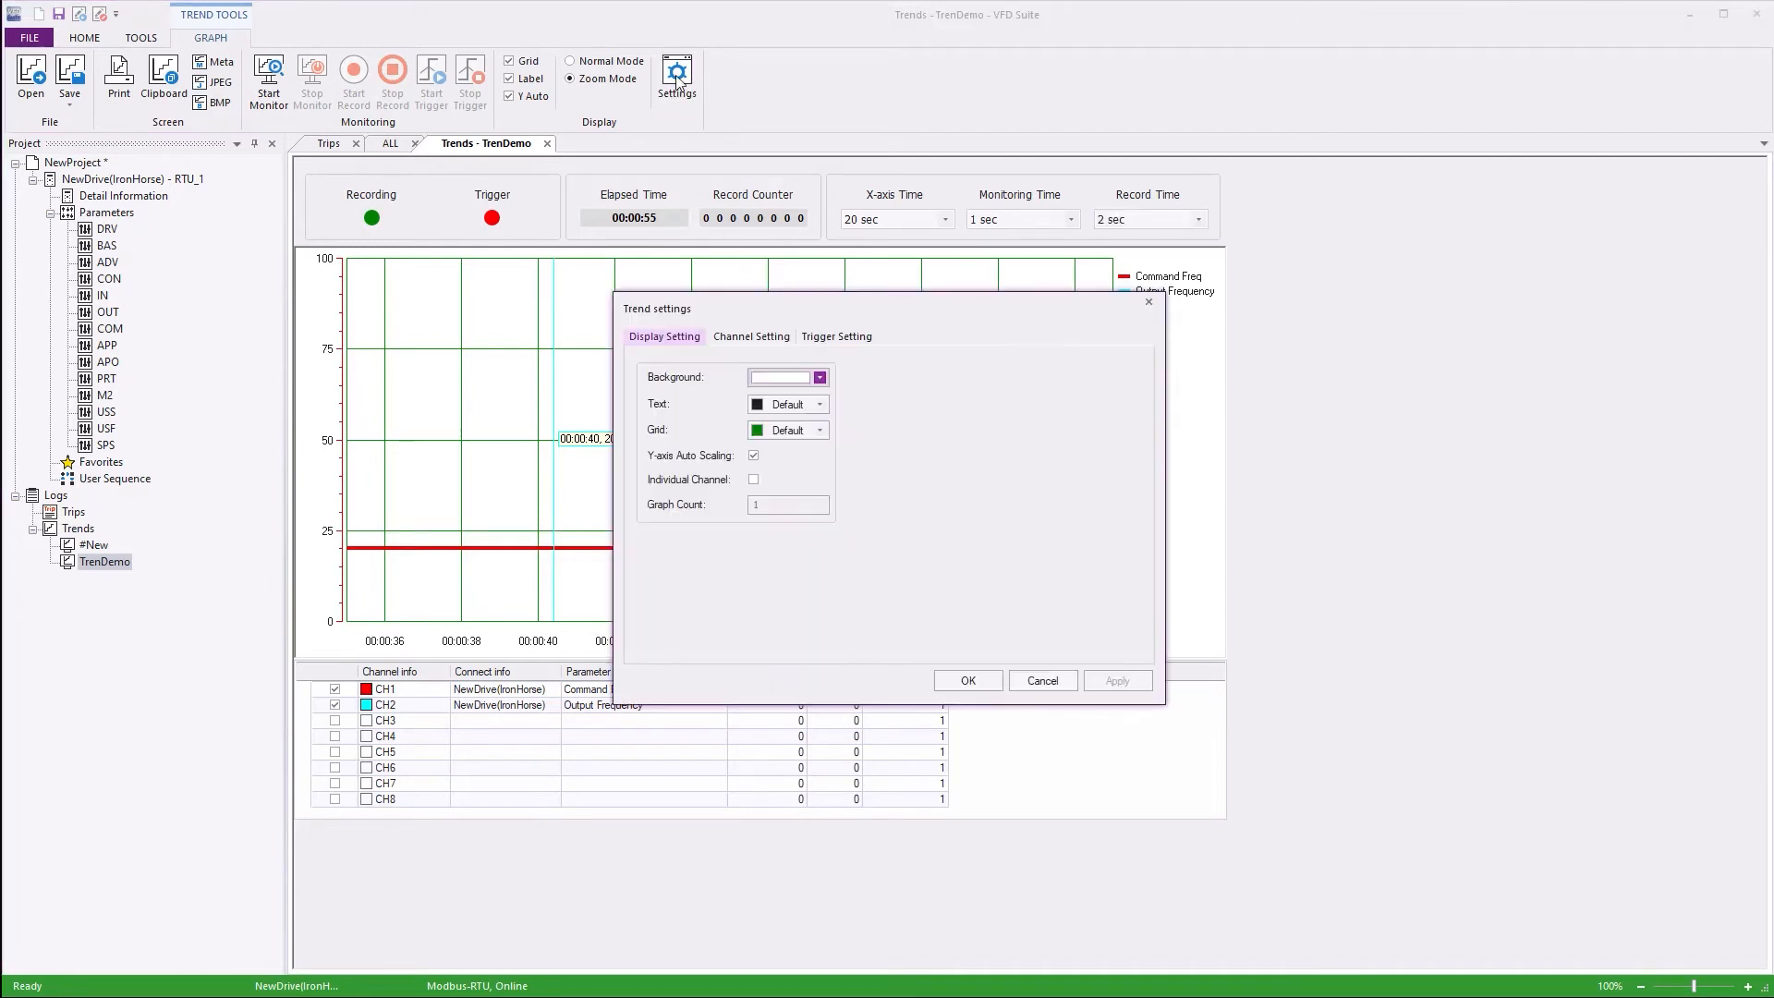
left_click(754, 456)
left_click(753, 338)
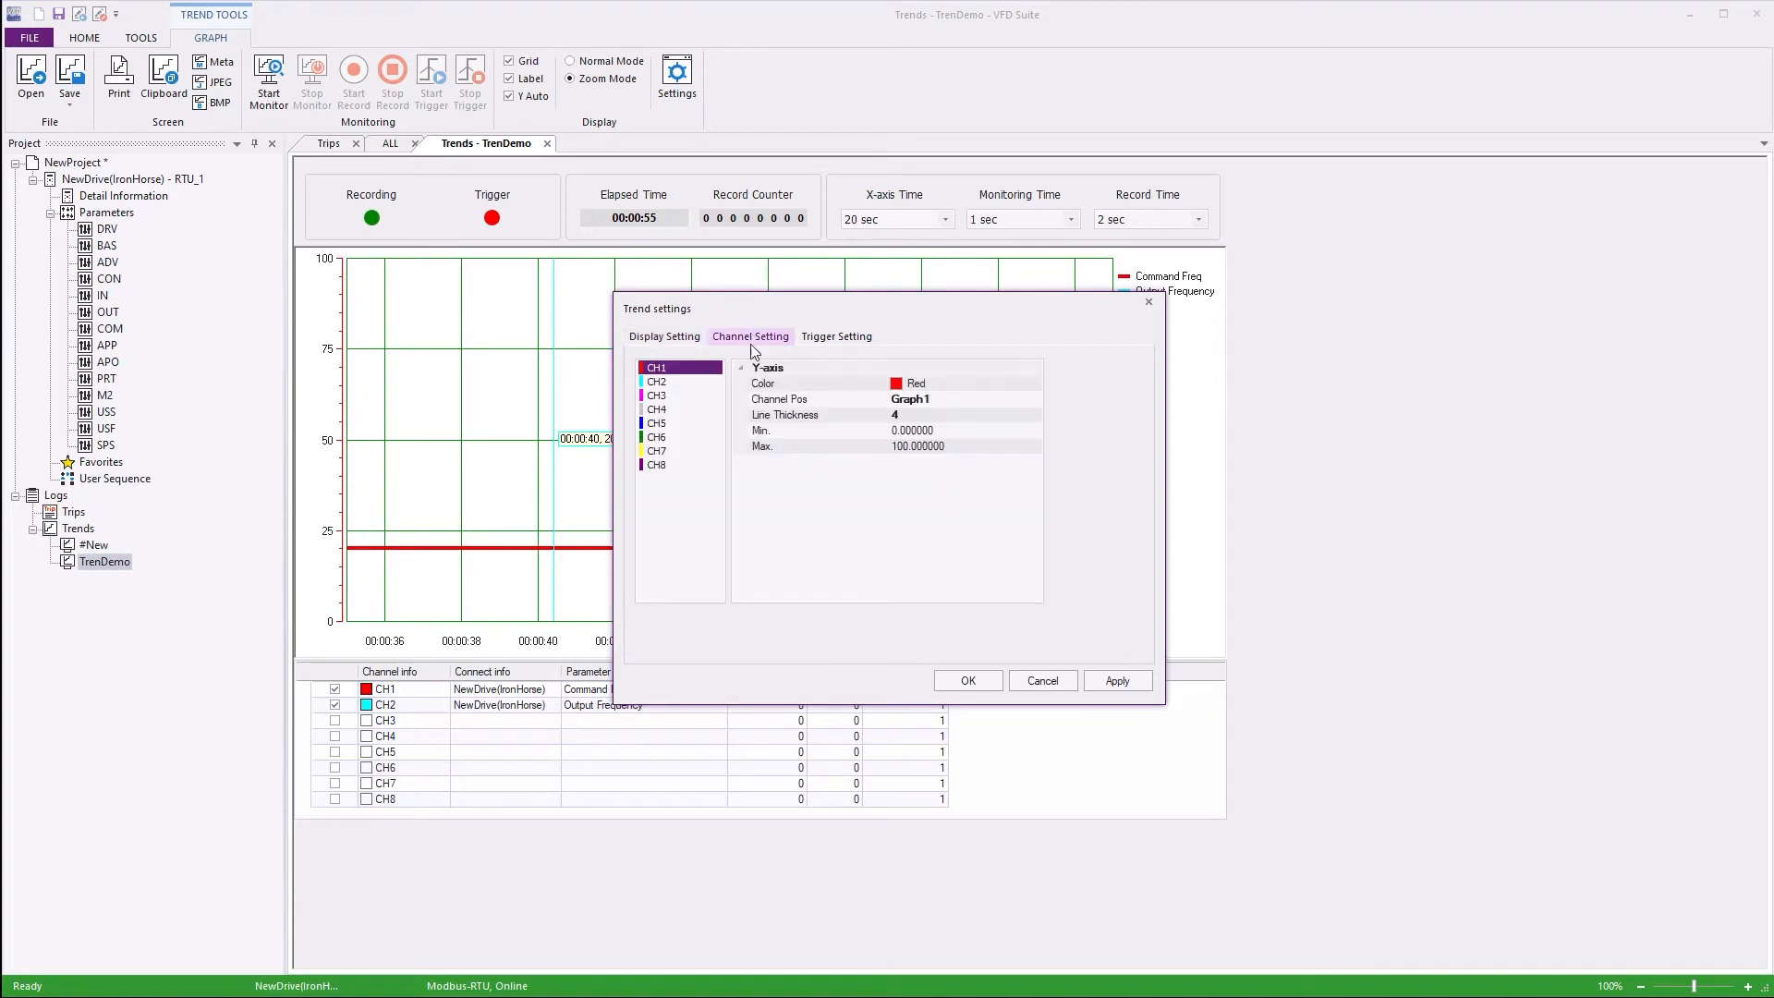
left_click(932, 431)
left_click(924, 447)
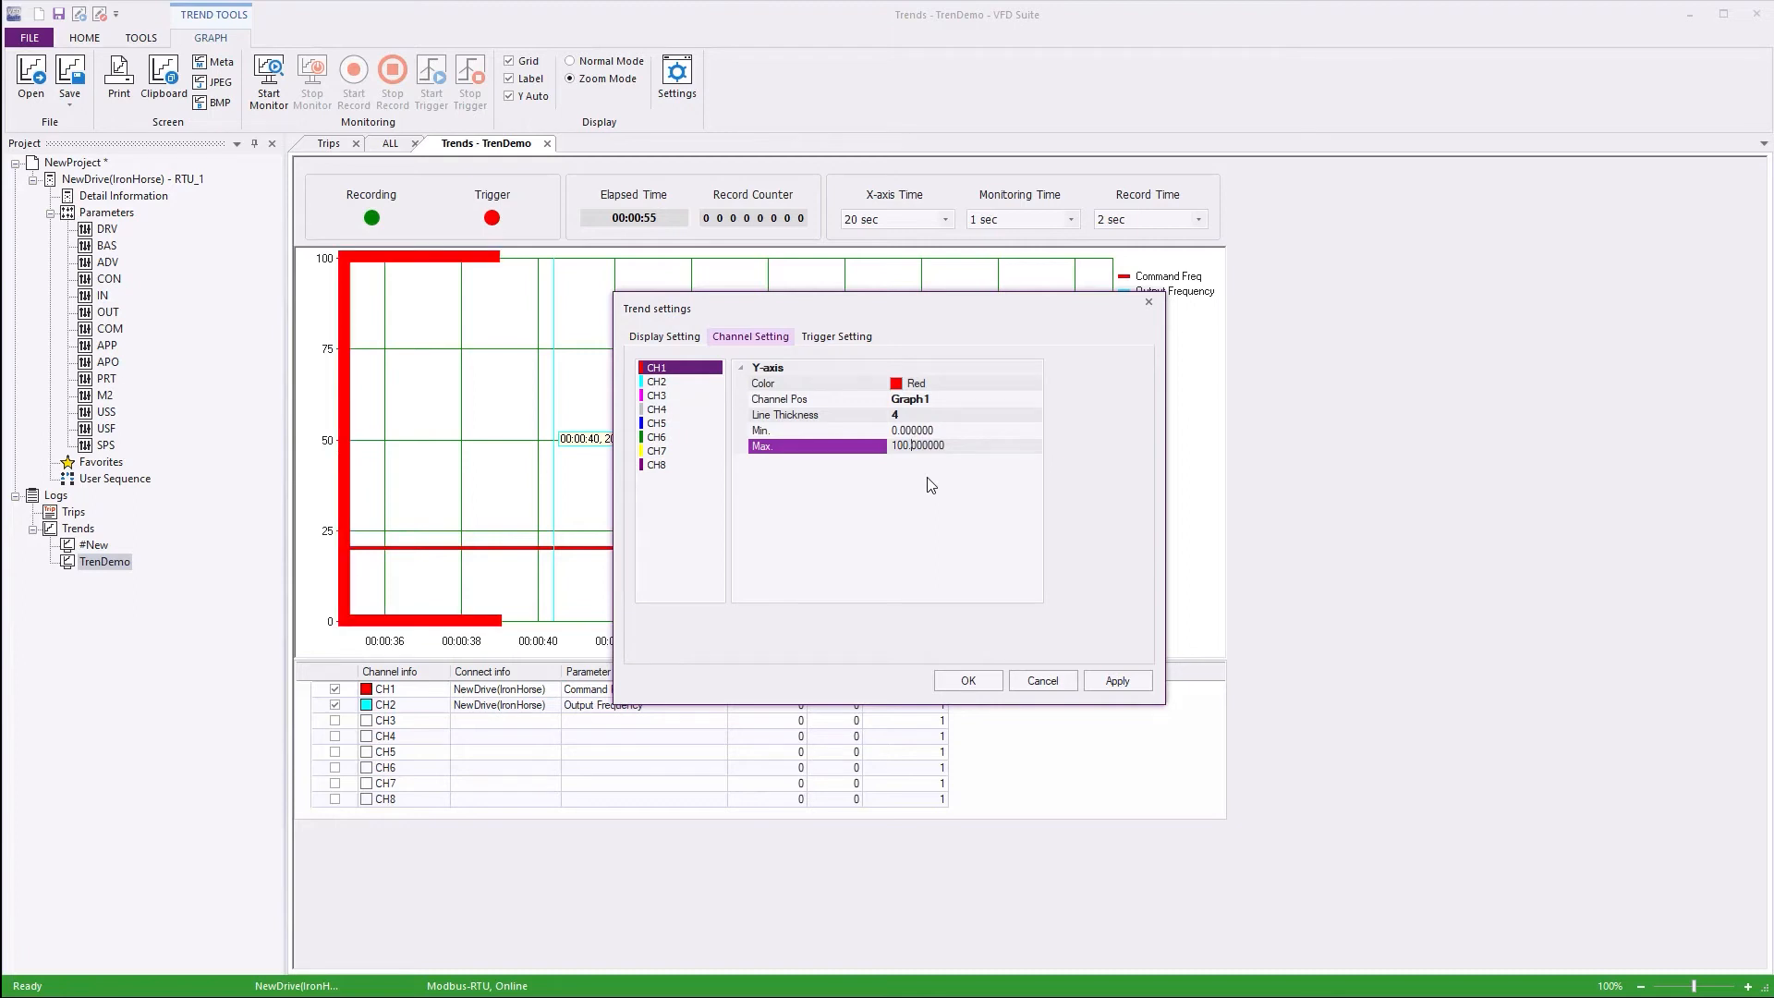
Enable individual channel graphs in the trend display settings, and go to the graph count setting
left_click(654, 338)
left_click(753, 480)
key("Tab")
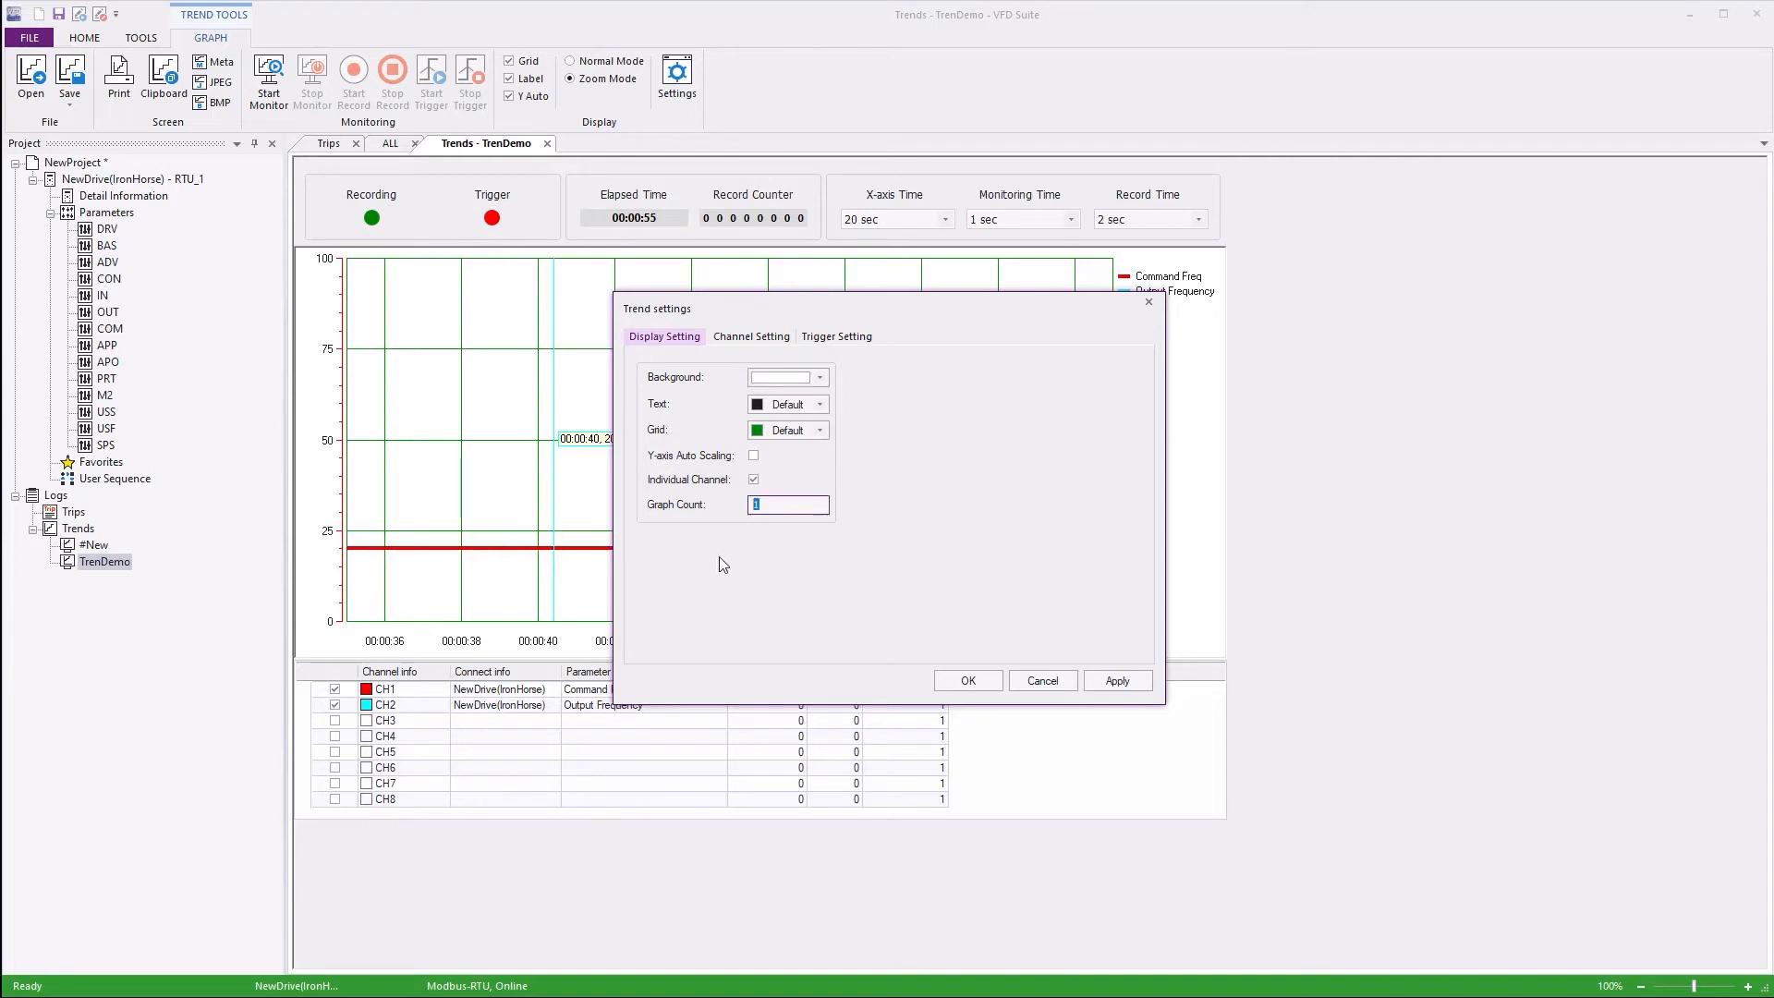
Set CH2's channel position to Graph2, apply it, and confirm the trend settings
left_click(748, 338)
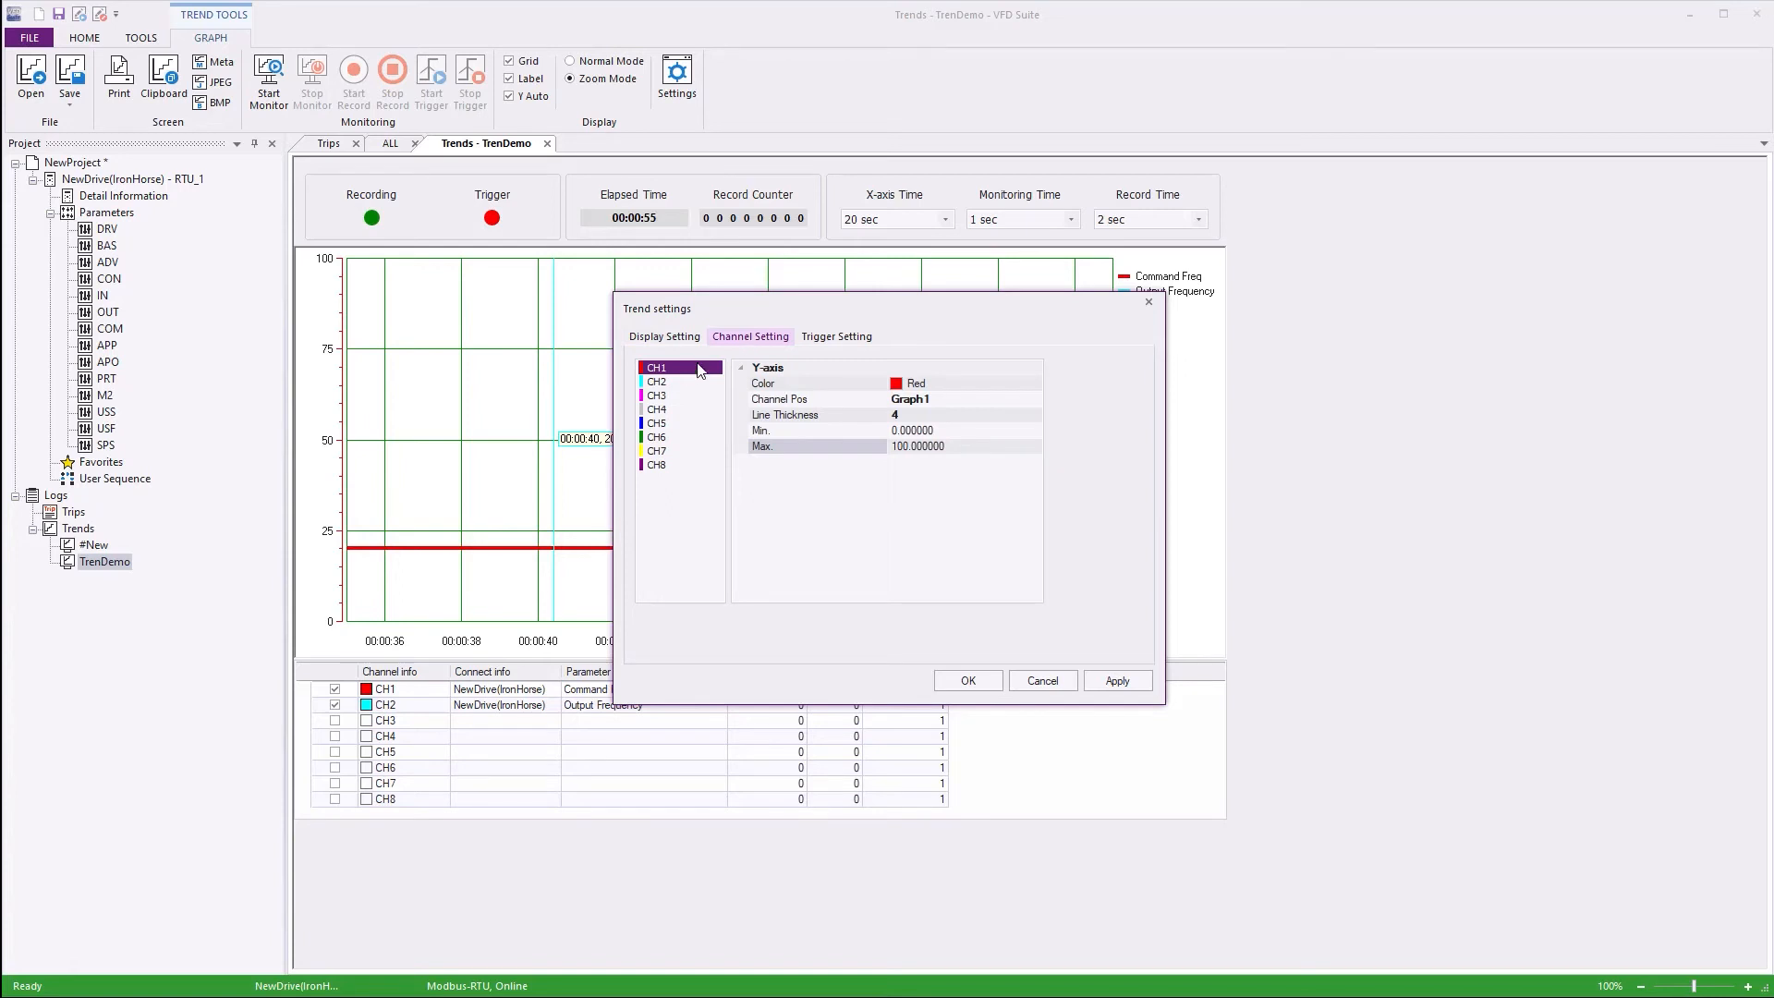
left_click(669, 382)
left_click(929, 403)
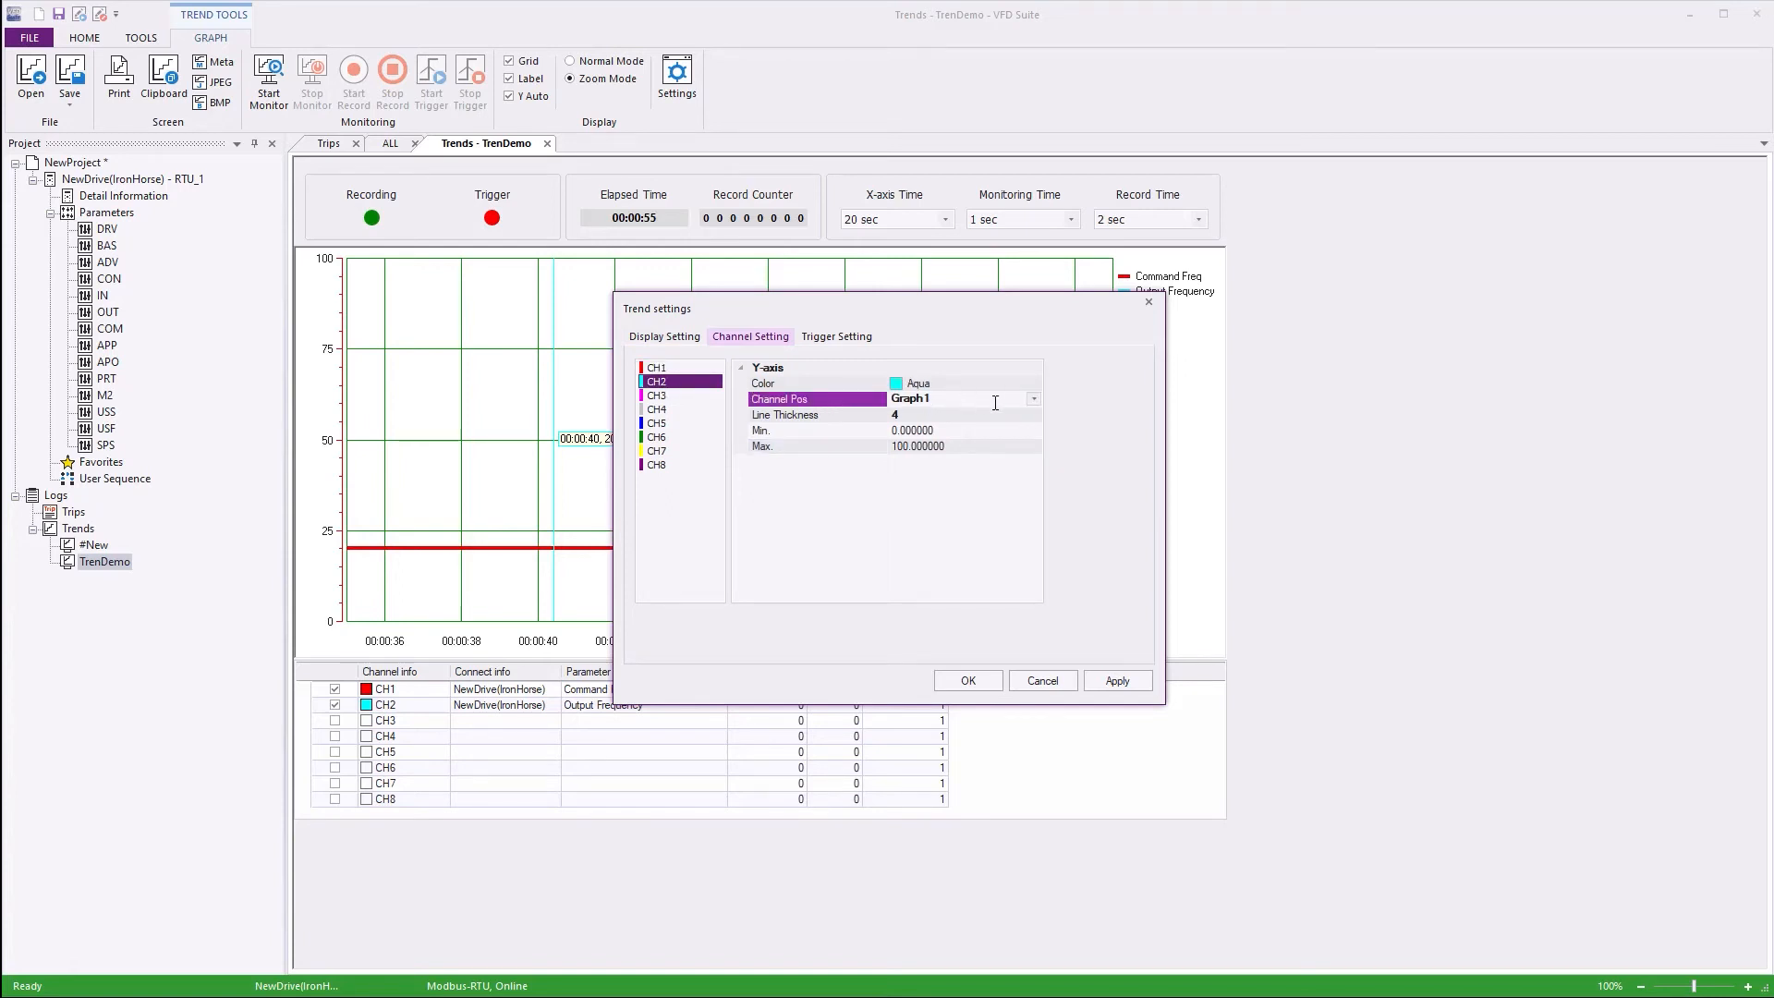
left_click(1033, 399)
left_click(986, 430)
left_click(1119, 682)
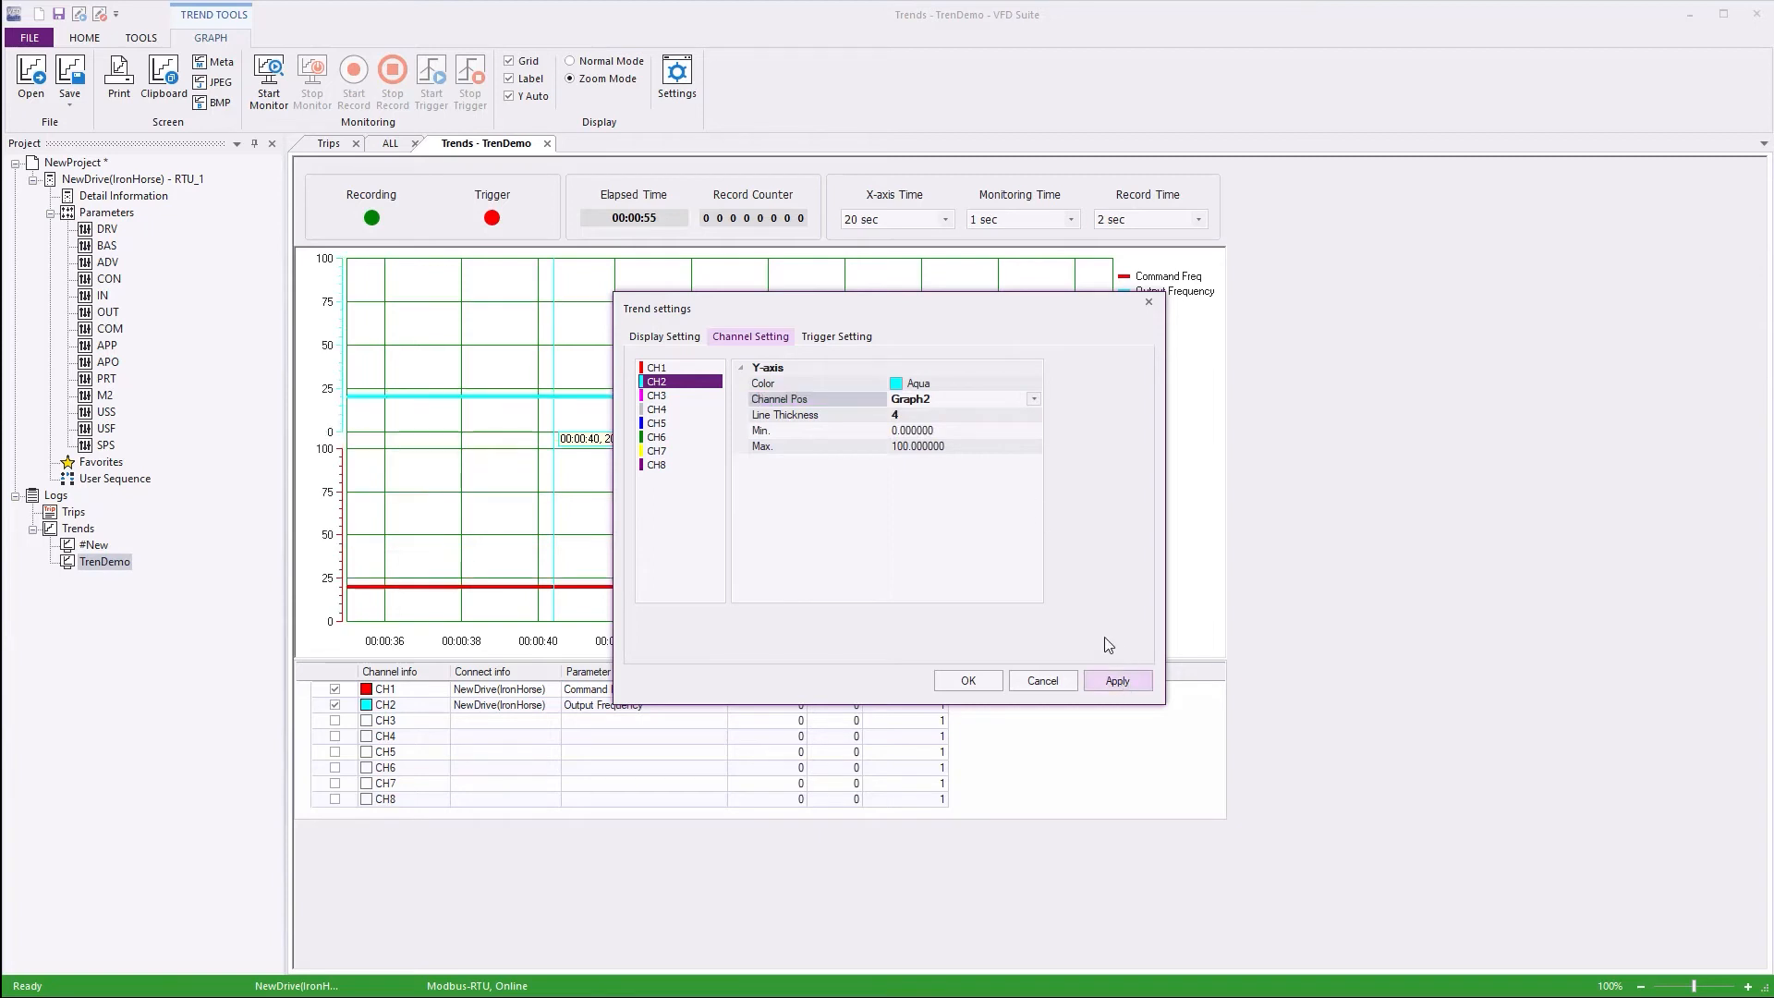
left_click_drag(904, 319, 1350, 365)
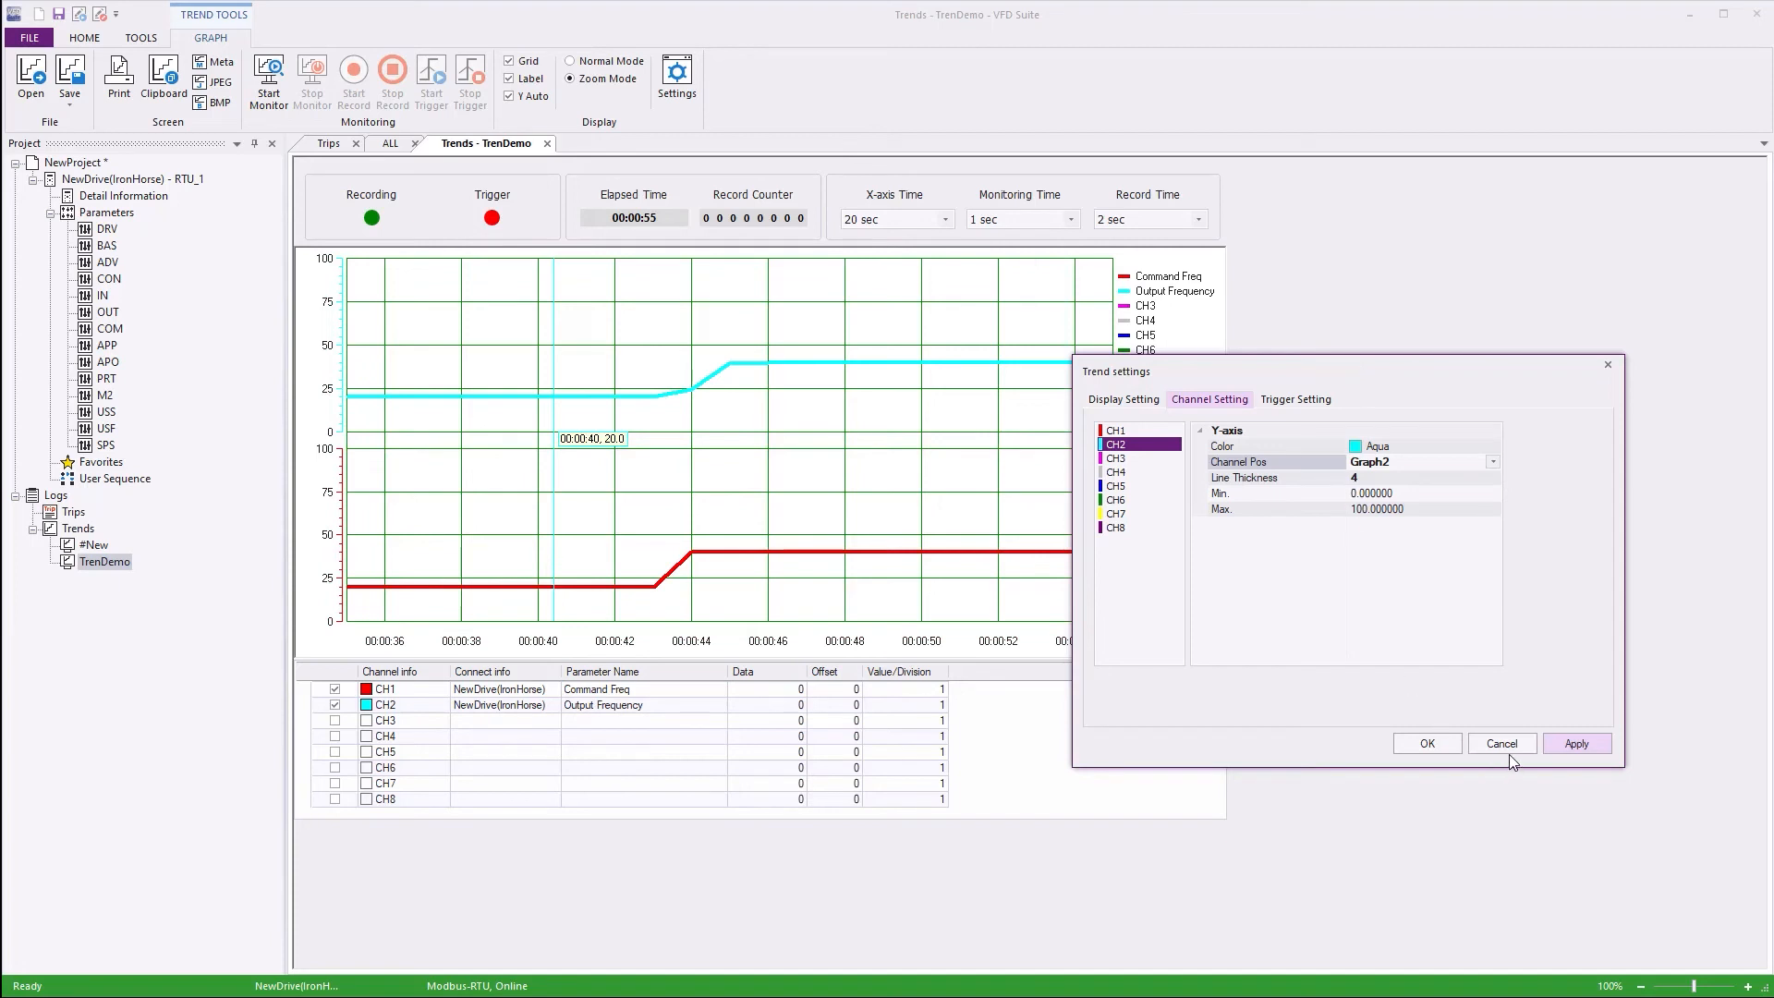
left_click(1427, 743)
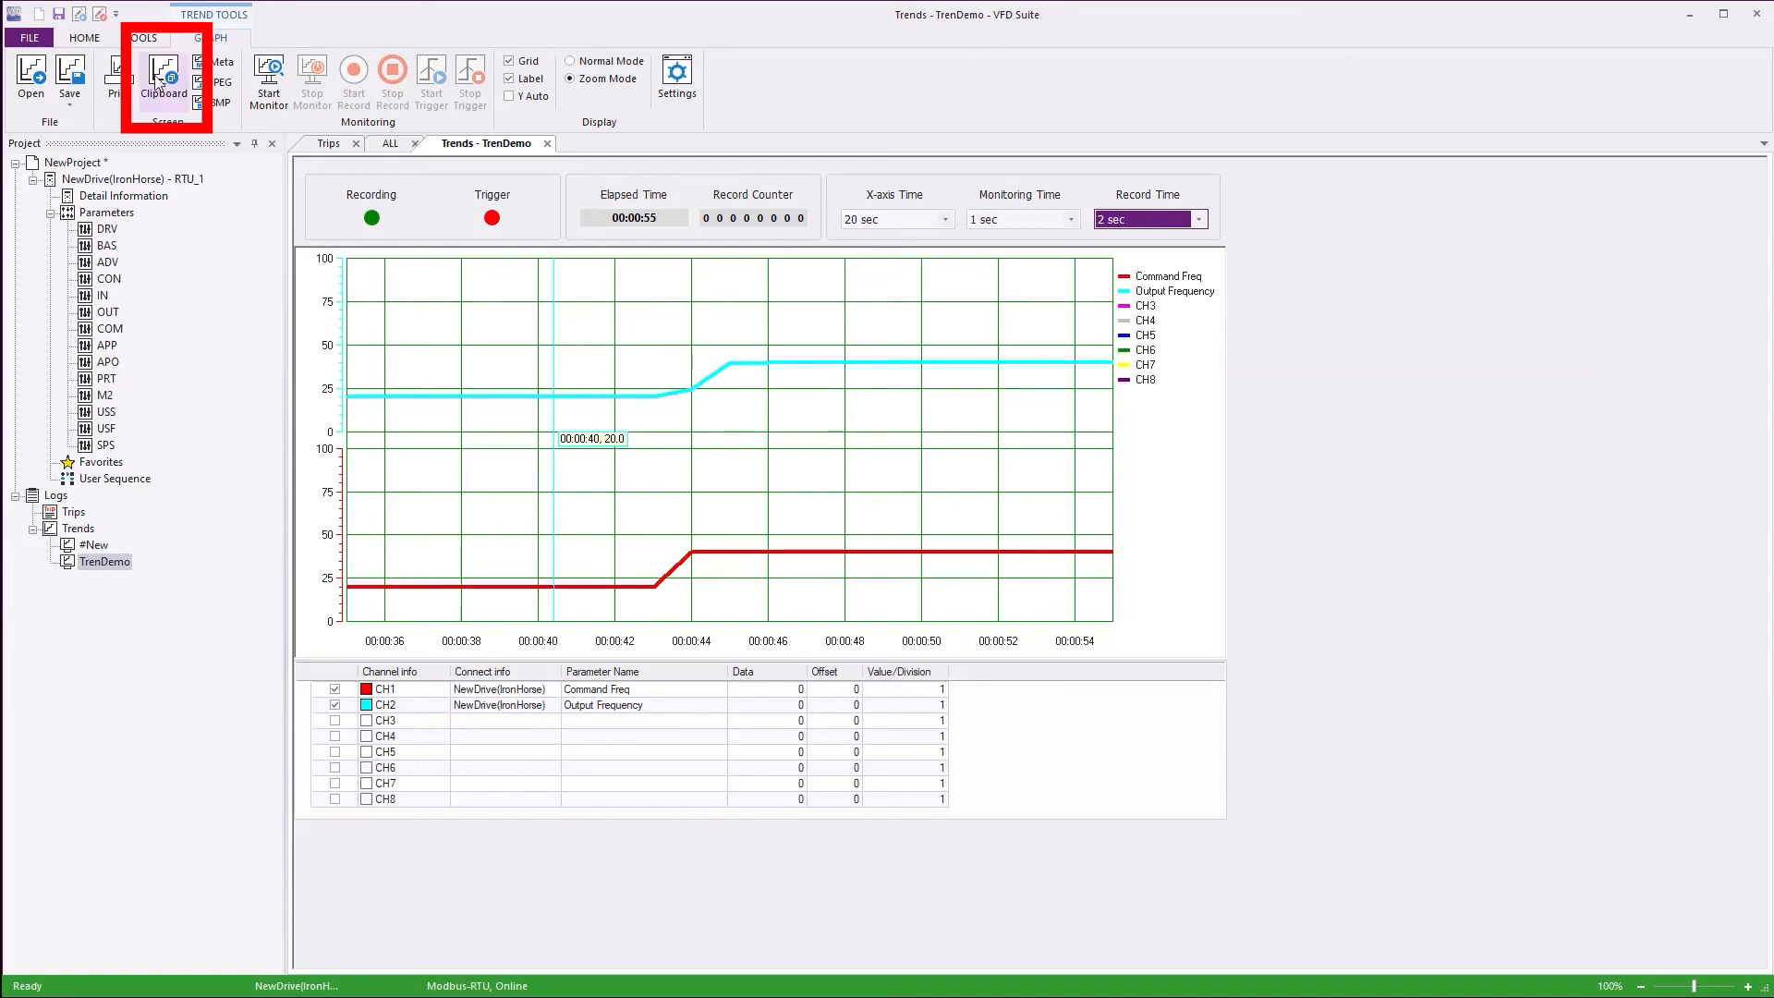
Switch to IrfanView, paste the trend graph copied to the clipboard, and close IrfanView
key("alt+Tab")
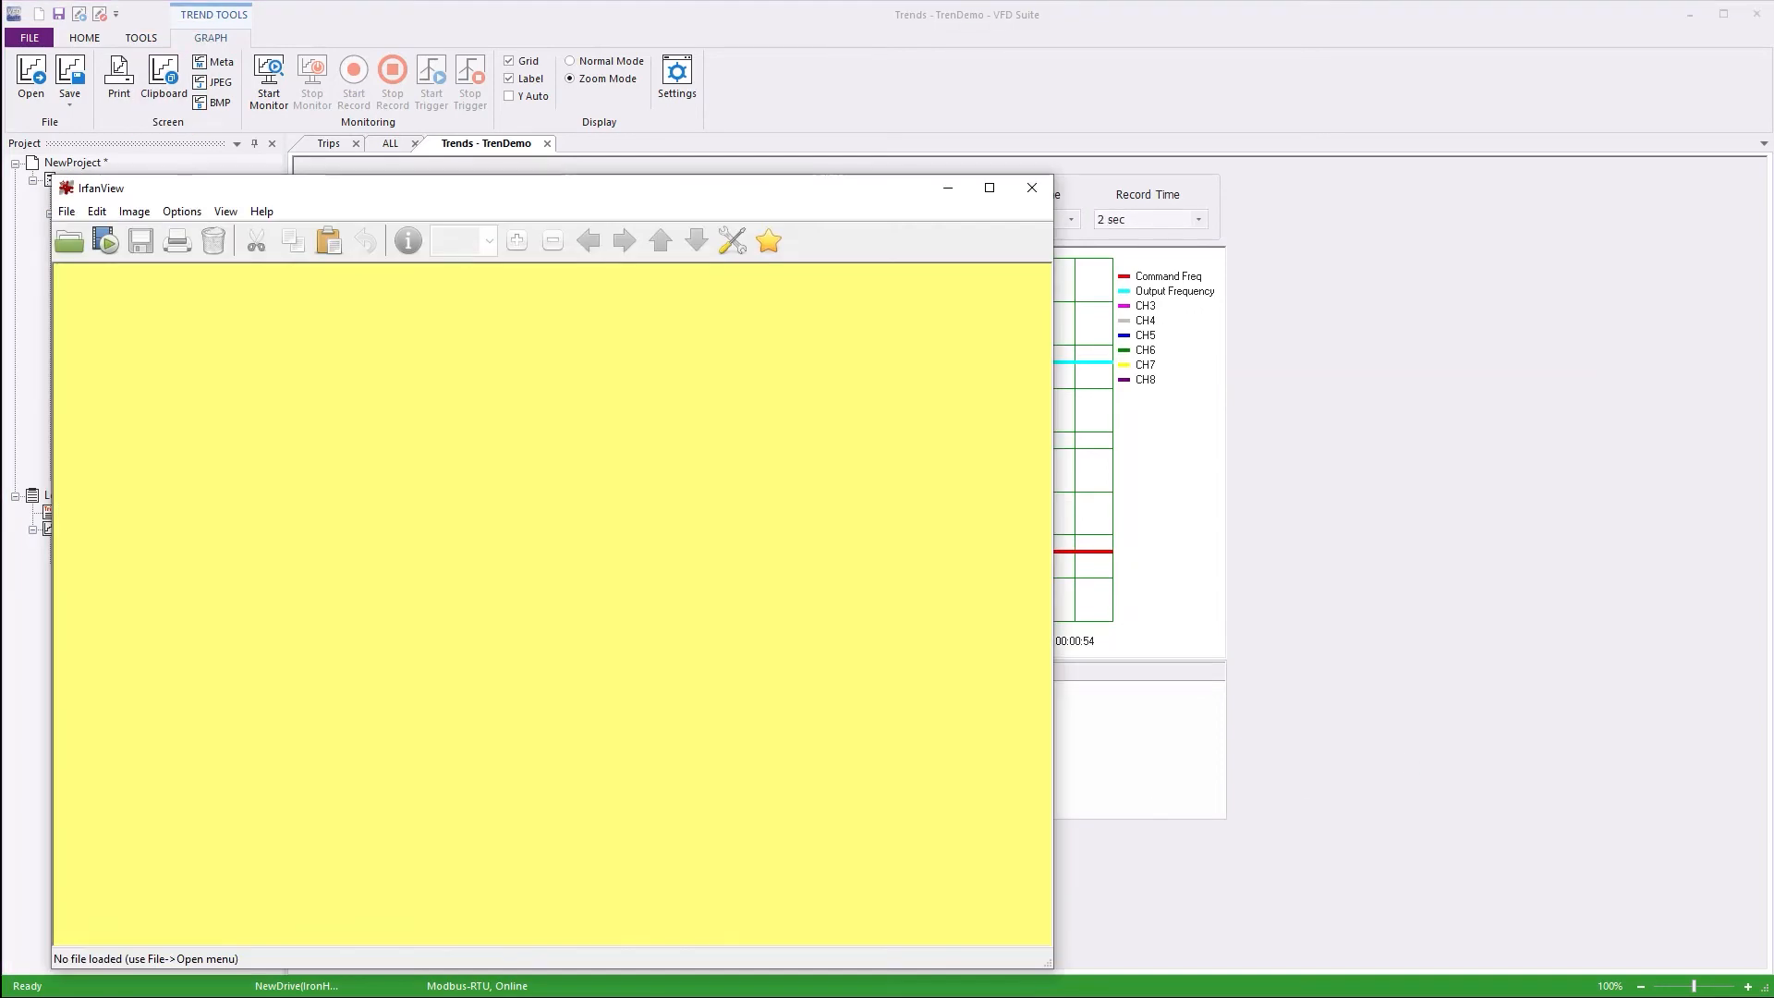
key("ctrl+v")
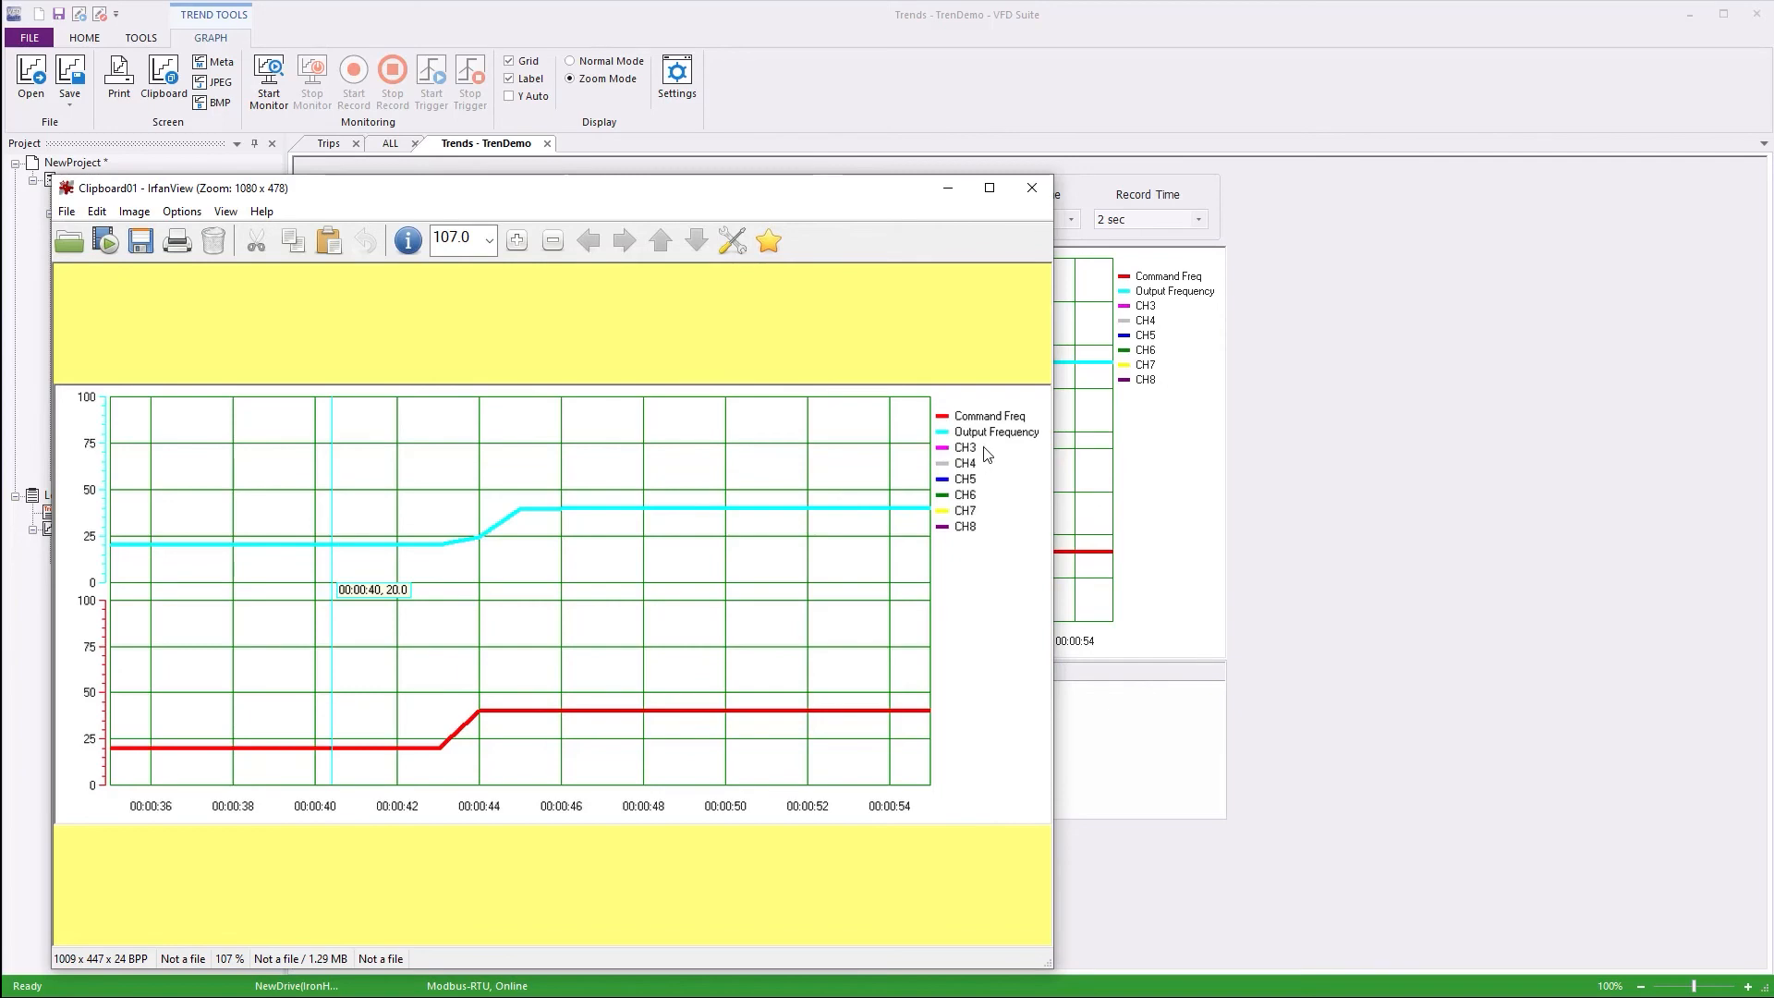
left_click(1032, 187)
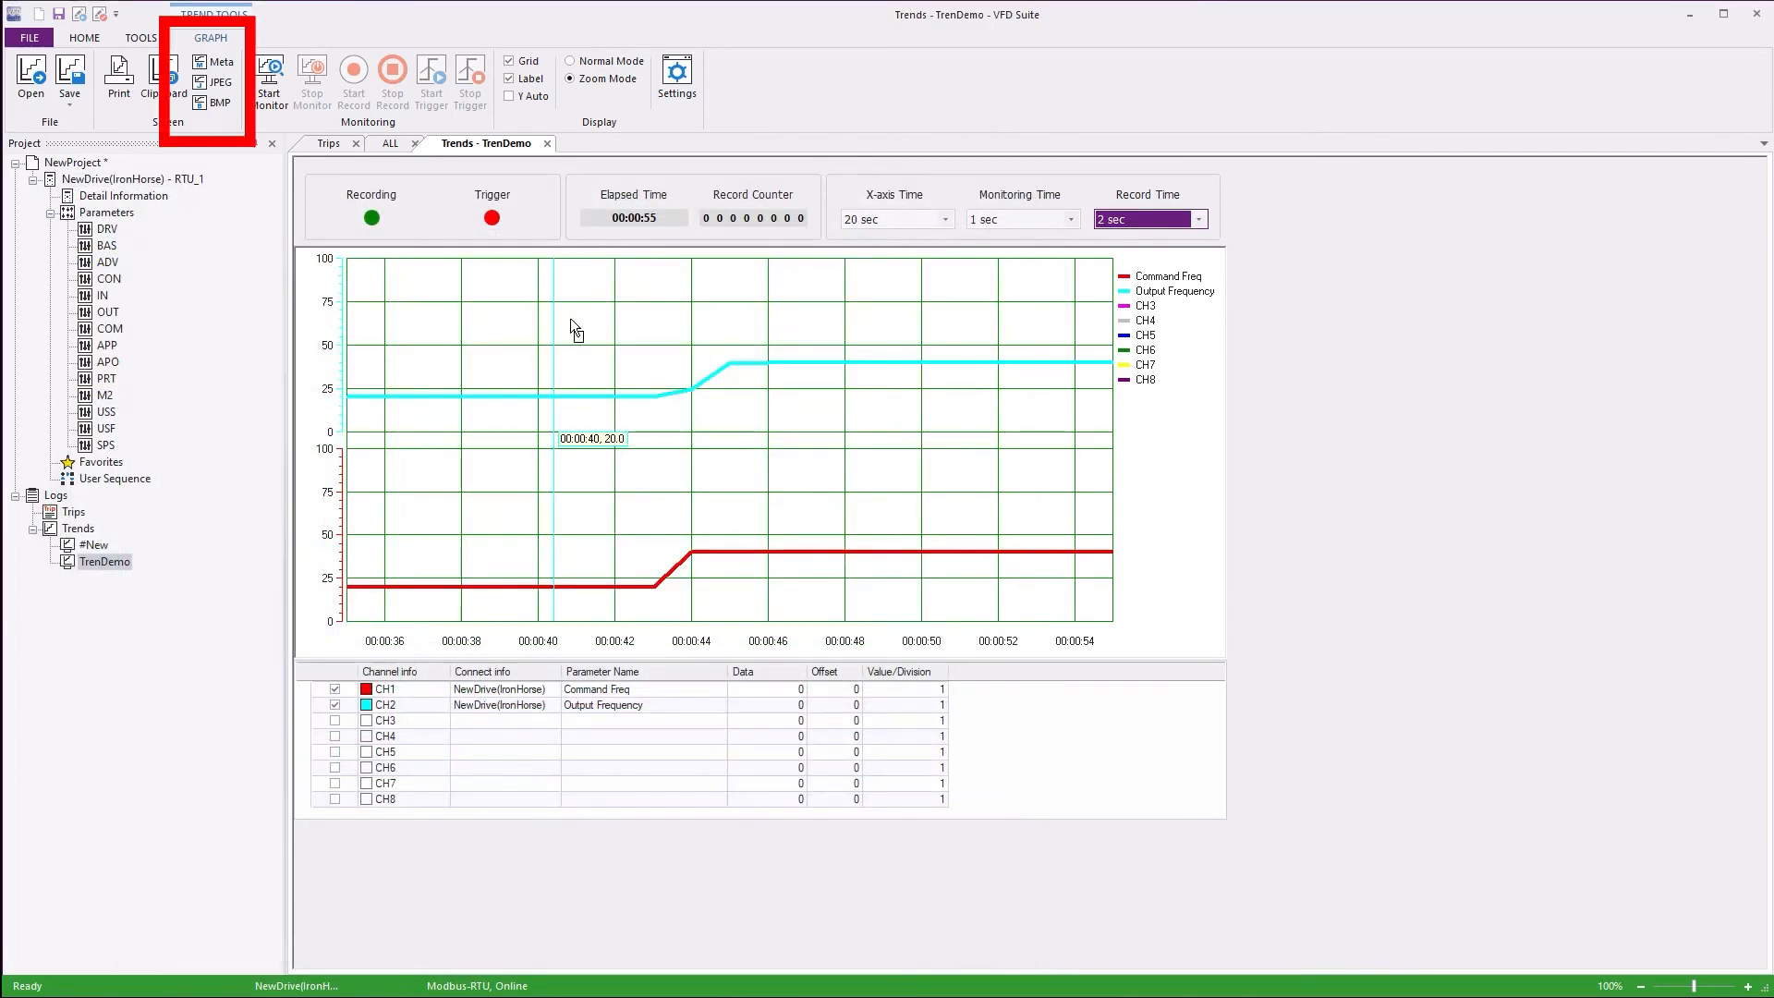
Save the trend graph as a JPEG image named Screenshot in the Trend folder
left_click(210, 83)
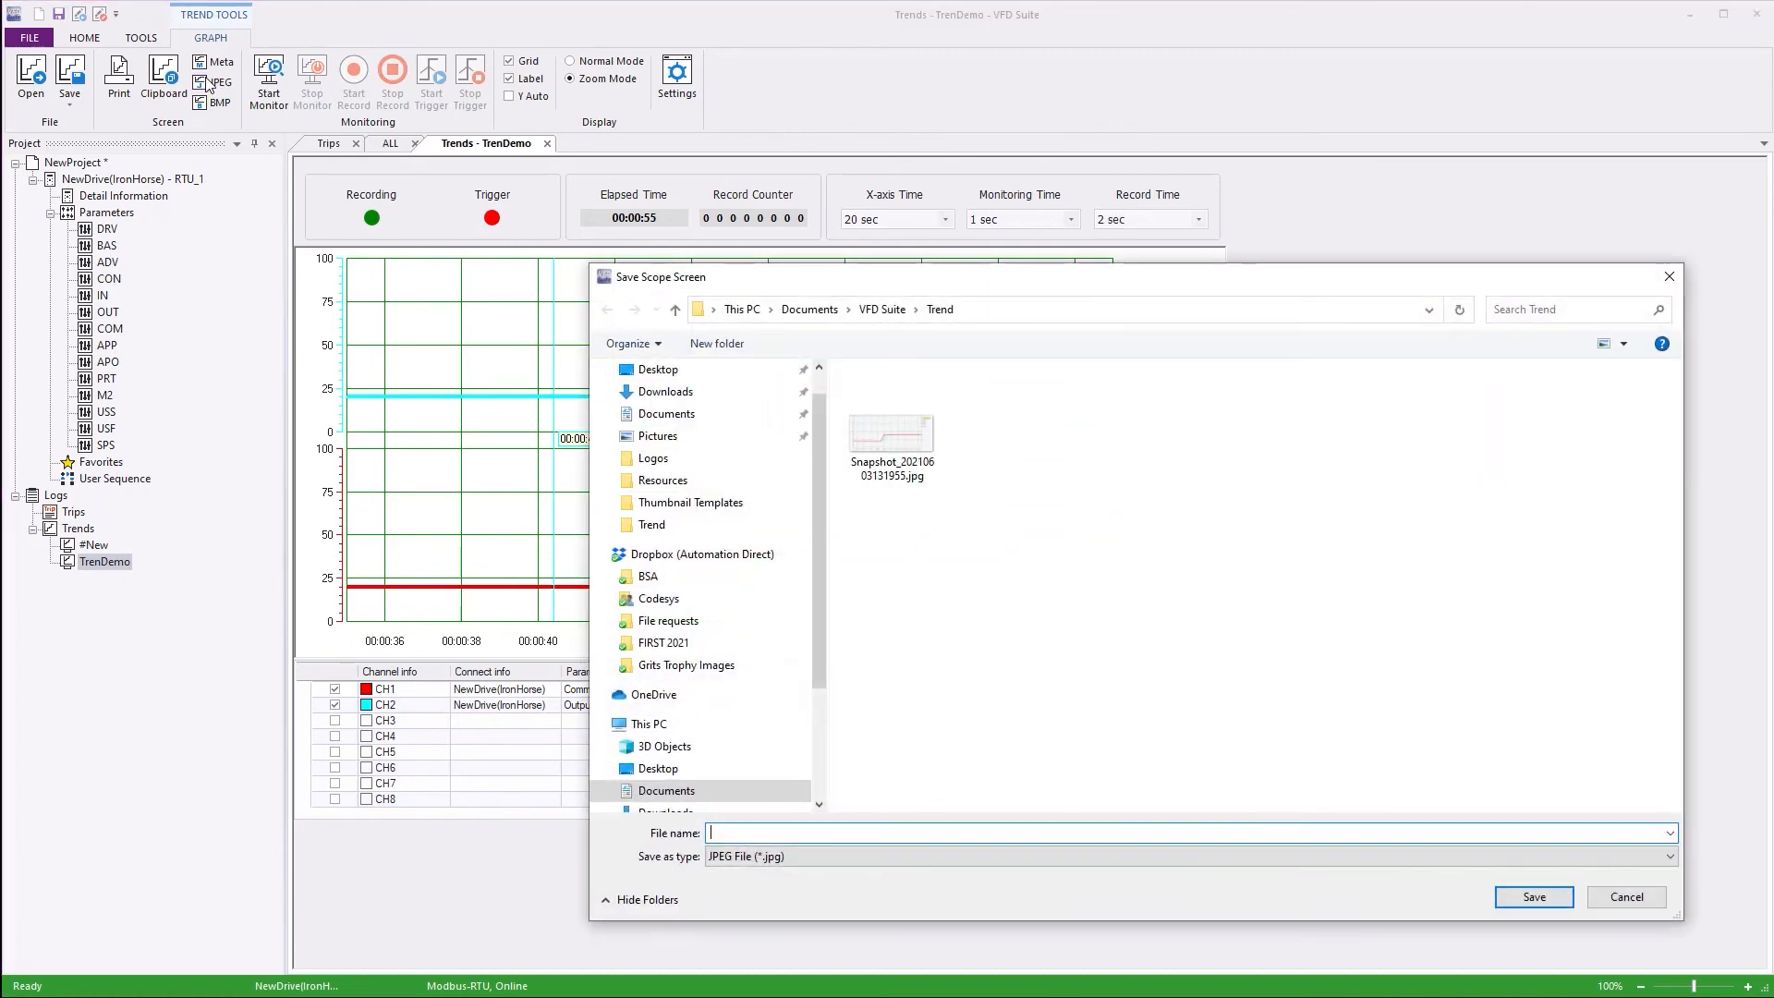
type("Screenshot")
key("Return")
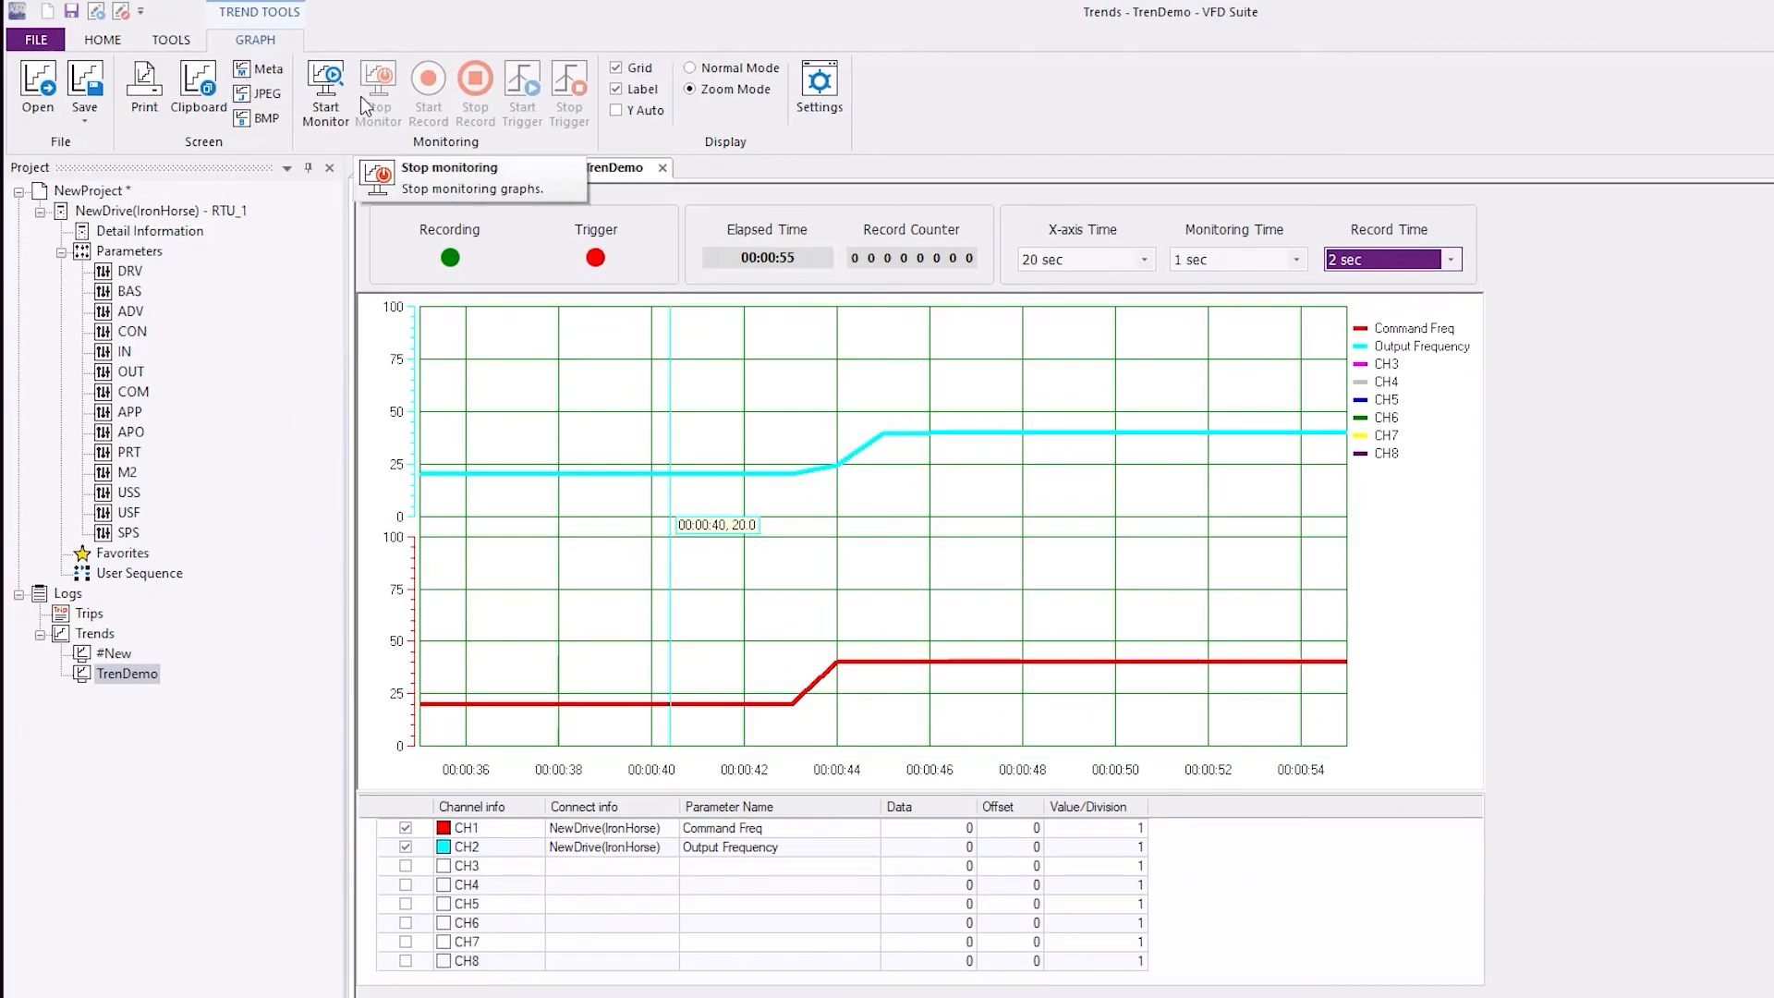
Try zooming into regions of the trend graph in Zoom Mode, and scroll along its time axis
left_click(695, 69)
left_click(689, 90)
left_click_drag(1017, 414, 1283, 696)
left_click_drag(1062, 348, 1284, 471)
double_click(1231, 458)
left_click_drag(1208, 769, 610, 800)
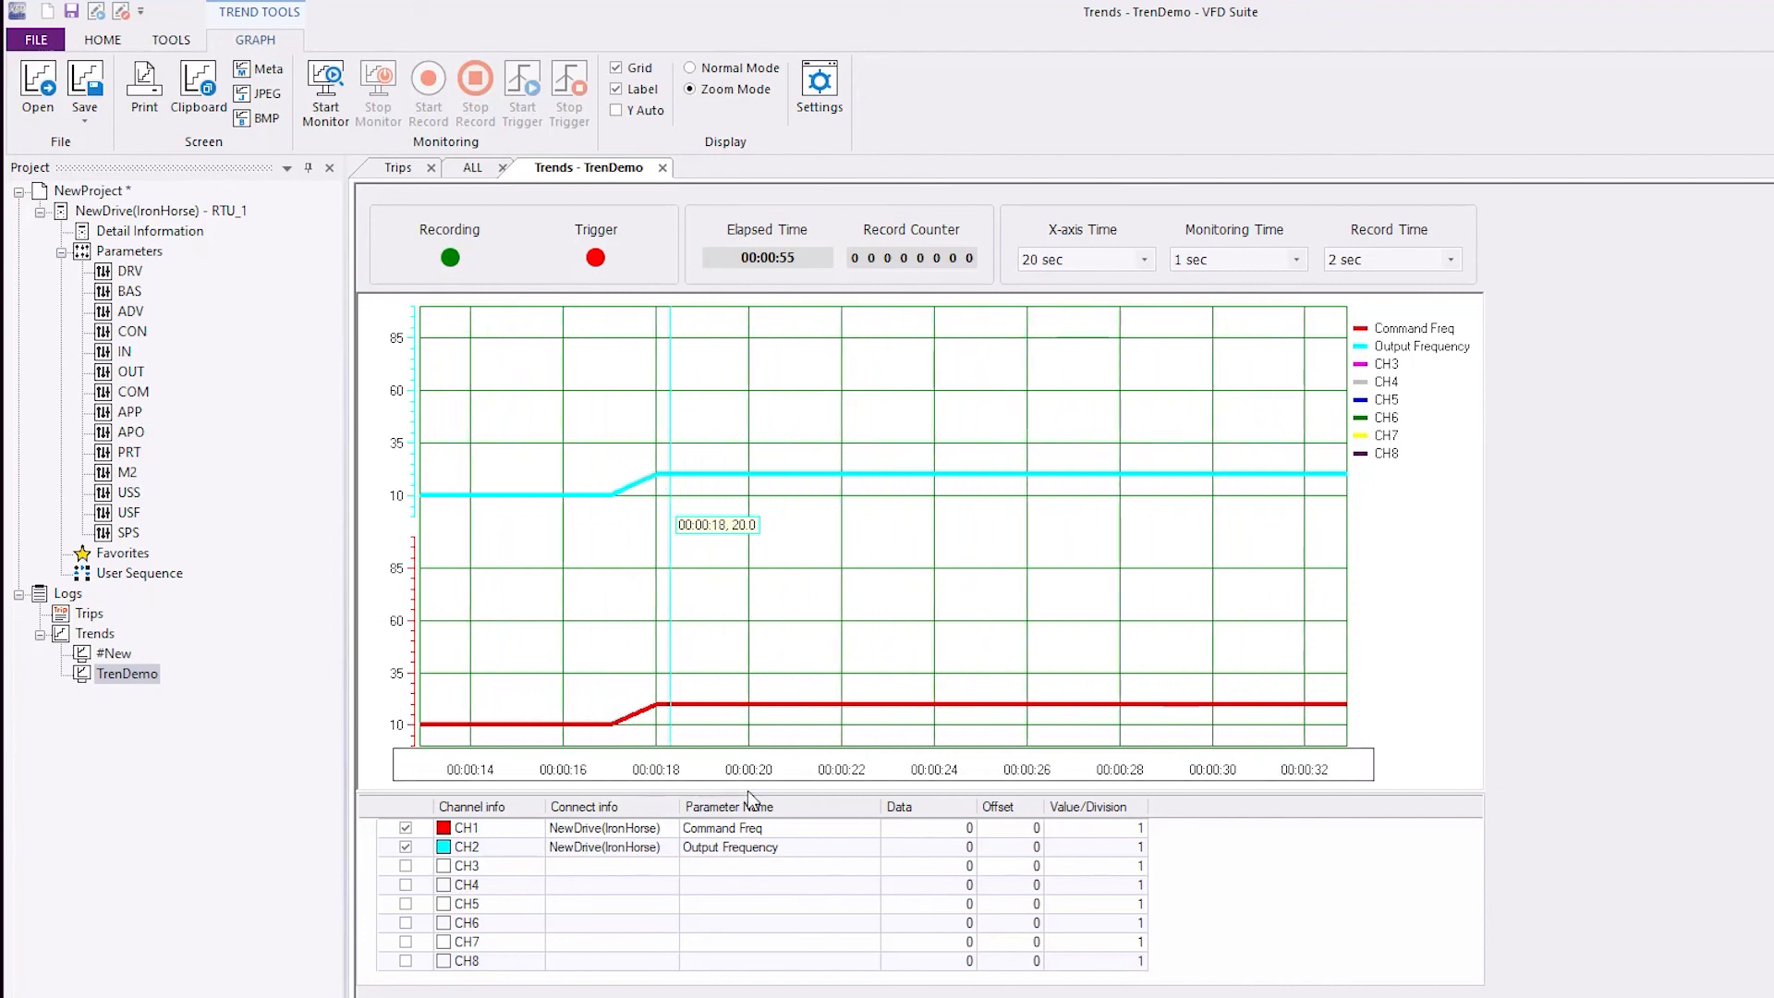